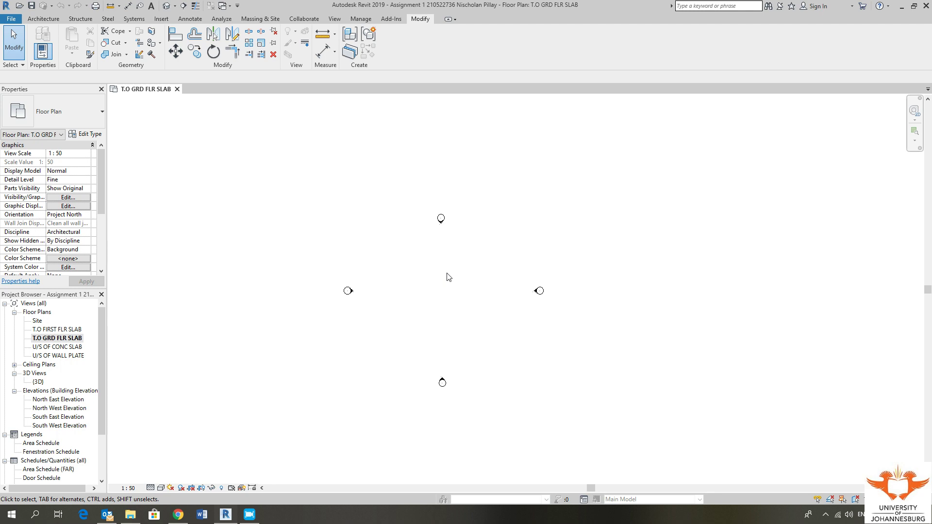
{"action": "middle_click_drag", "start_coordinate": [447, 273], "coordinate": [486, 257]}
{"action": "middle_click_drag", "start_coordinate": [483, 264], "coordinate": [453, 263]}
{"action": "middle_click_drag", "start_coordinate": [438, 239], "coordinate": [433, 292]}
{"action": "scroll", "coordinate": [435, 265], "scroll_direction": "down", "scroll_amount": 1}
{"action": "middle_click_drag", "start_coordinate": [486, 355], "coordinate": [389, 319]}
{"action": "middle_click_drag", "start_coordinate": [348, 345], "coordinate": [378, 336]}
{"action": "scroll", "coordinate": [405, 315], "scroll_direction": "down", "scroll_amount": 1}
{"action": "mouse_move", "coordinate": [408, 314]}
{"action": "middle_mouse_down"}
{"action": "mouse_move", "coordinate": [398, 311]}
{"action": "mouse_move", "coordinate": [426, 304]}
{"action": "middle_mouse_up"}
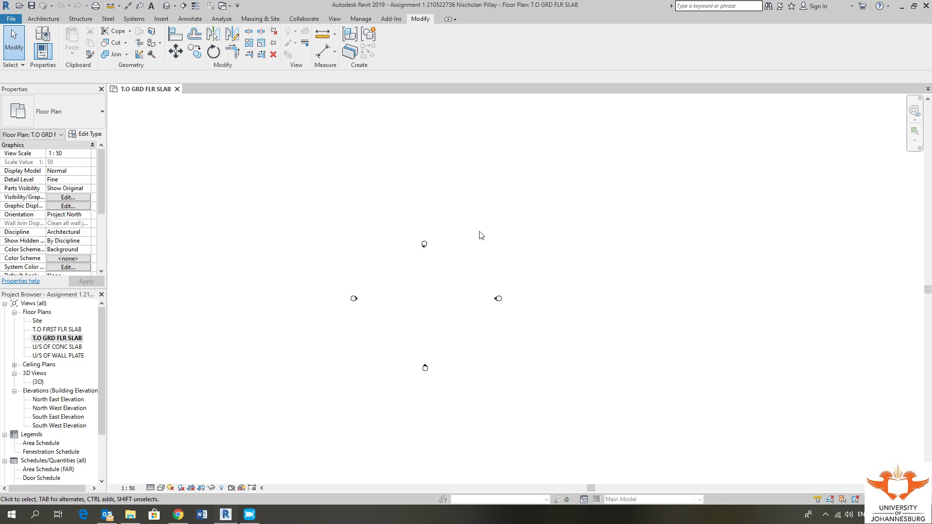
{"action": "left_click", "coordinate": [47, 20]}
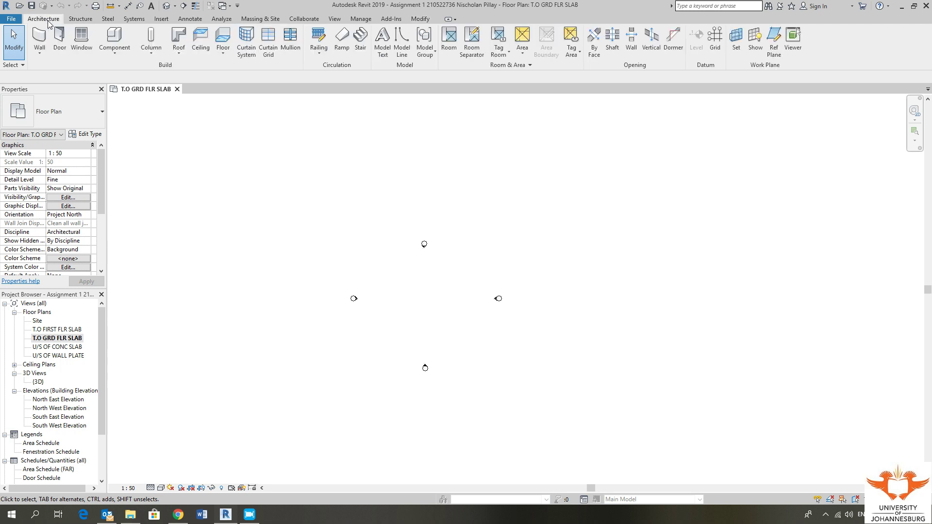
{"action": "middle_click_drag", "start_coordinate": [383, 230], "coordinate": [360, 231]}
{"action": "middle_click_drag", "start_coordinate": [397, 155], "coordinate": [368, 152]}
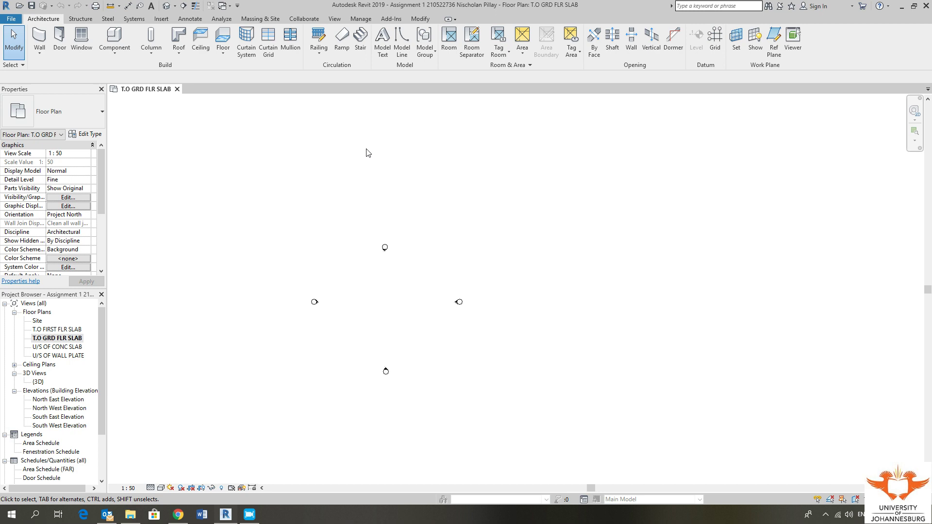
{"action": "left_click", "coordinate": [403, 50]}
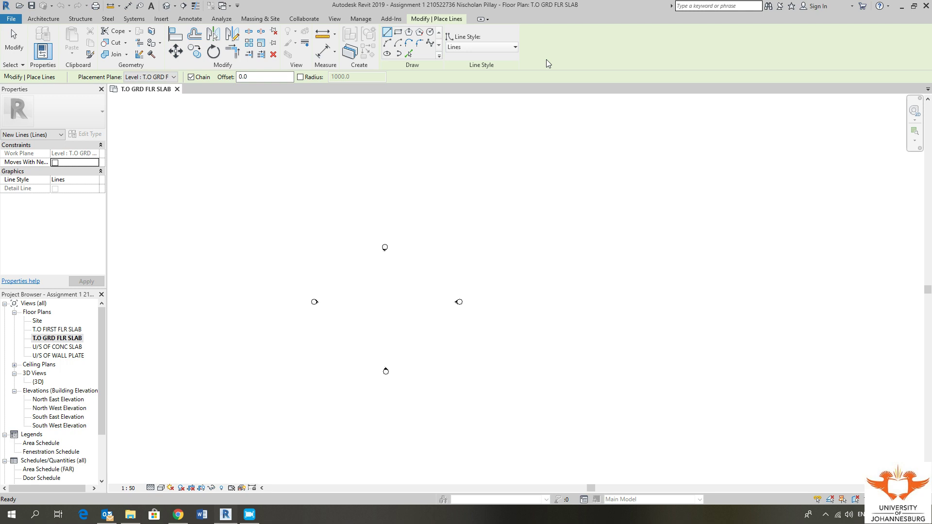
{"action": "key", "text": "Escape"}
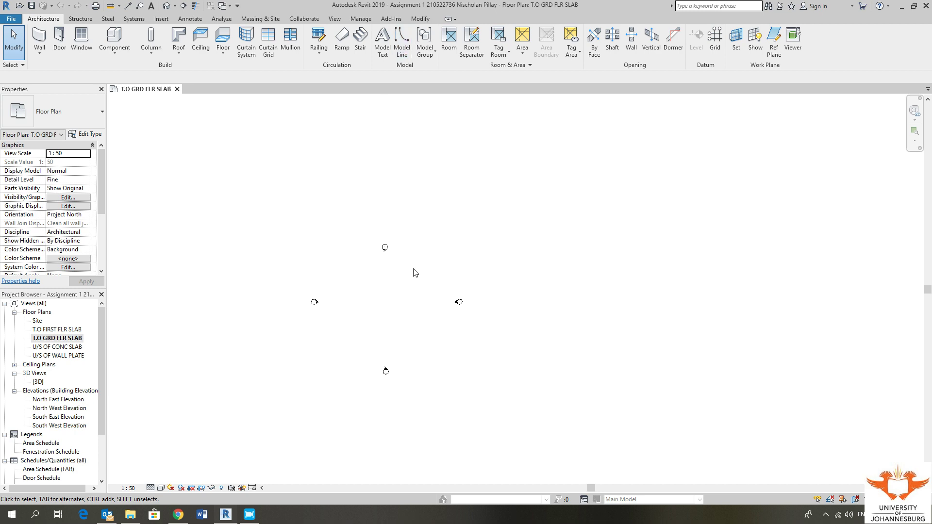
{"action": "middle_click_drag", "start_coordinate": [425, 259], "coordinate": [444, 240]}
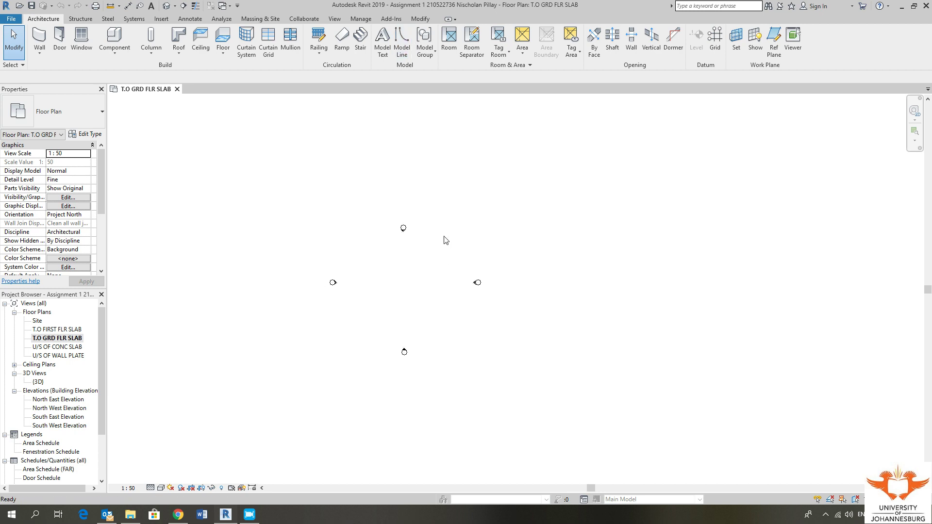
Draw a vertical model line about 10300 mm long in line style 0.7 between the four elevation markers
{"action": "left_click", "coordinate": [407, 51]}
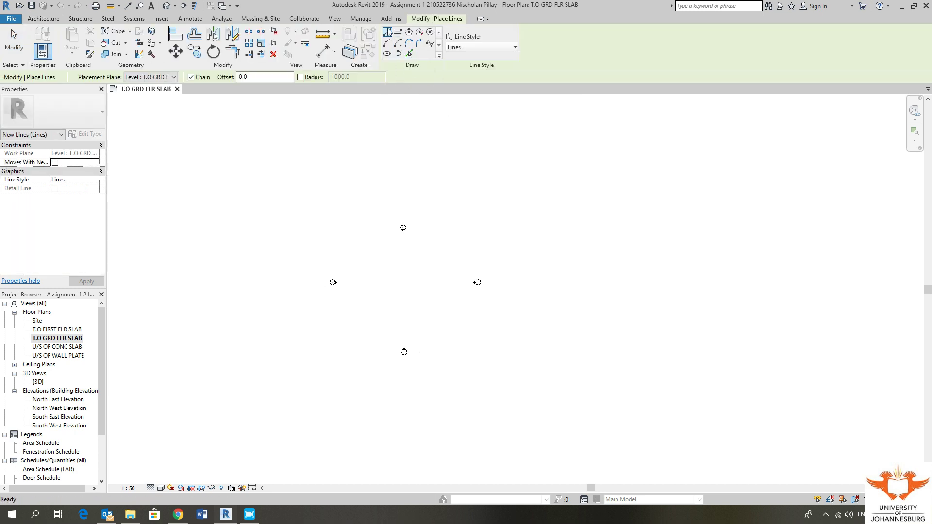
{"action": "left_click", "coordinate": [472, 47]}
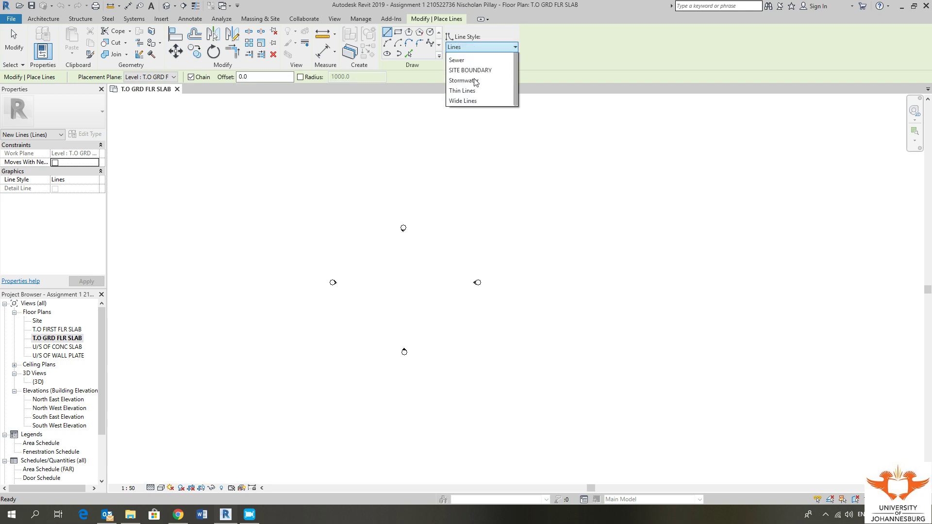
{"action": "scroll", "coordinate": [476, 136], "scroll_direction": "up", "scroll_amount": 5}
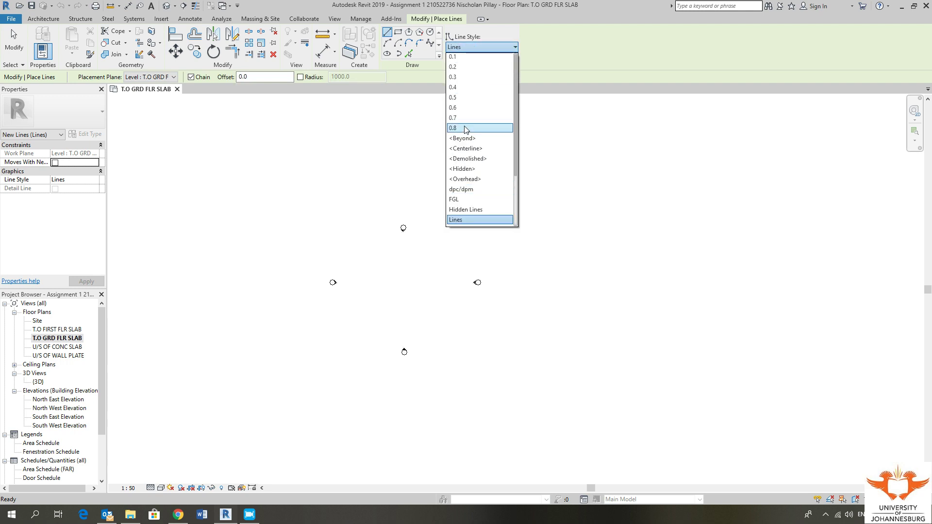
{"action": "left_click", "coordinate": [464, 118]}
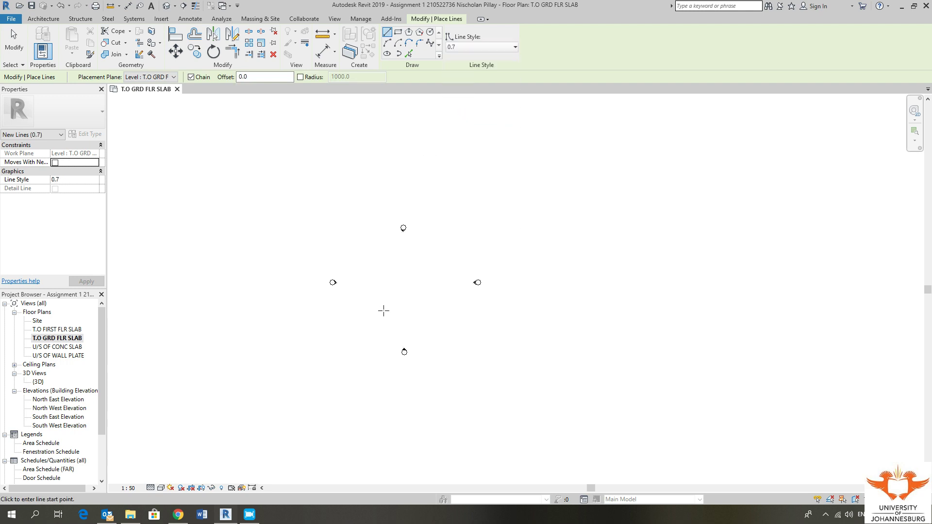
{"action": "middle_click_drag", "start_coordinate": [377, 281], "coordinate": [383, 228]}
{"action": "scroll", "coordinate": [383, 228], "scroll_direction": "up", "scroll_amount": 2}
{"action": "left_click", "coordinate": [380, 172]}
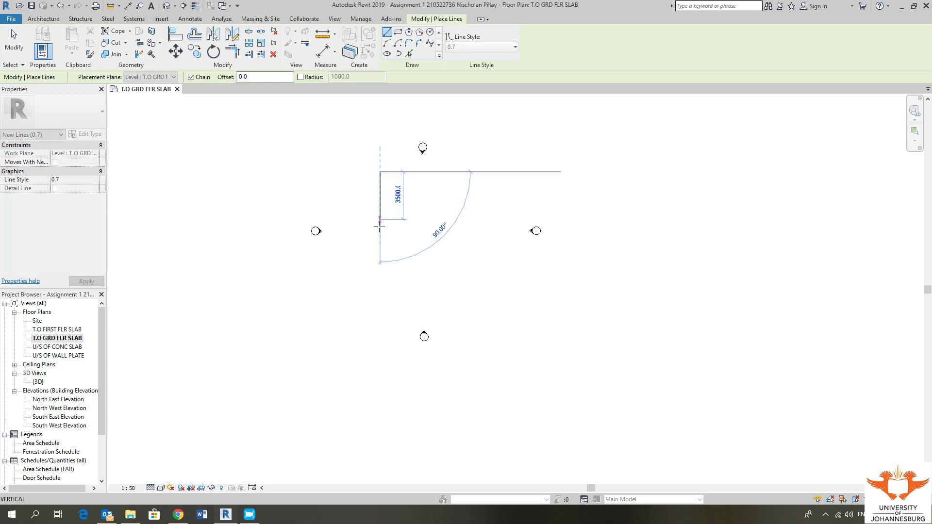
{"action": "left_click", "coordinate": [380, 313]}
{"action": "key", "text": "Escape"}
{"action": "key", "text": "Escape"}
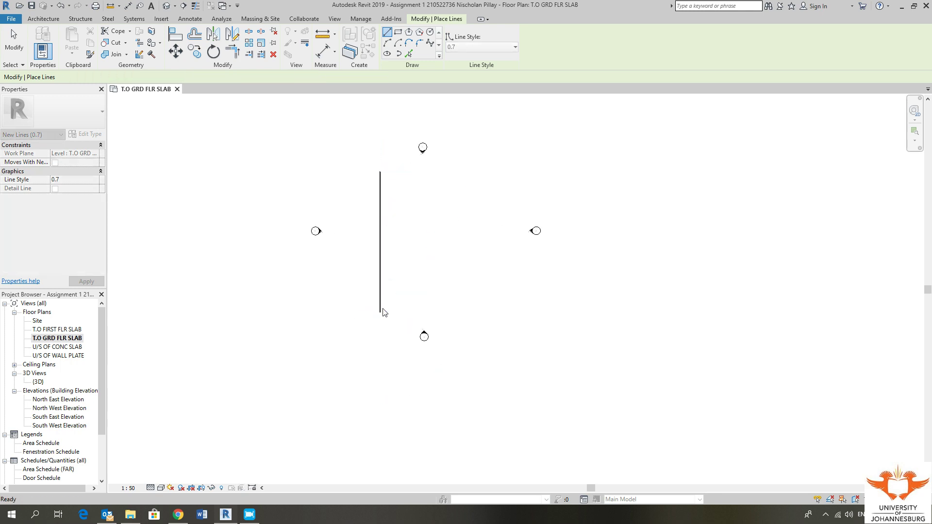
{"action": "middle_click_drag", "start_coordinate": [356, 158], "coordinate": [318, 193]}
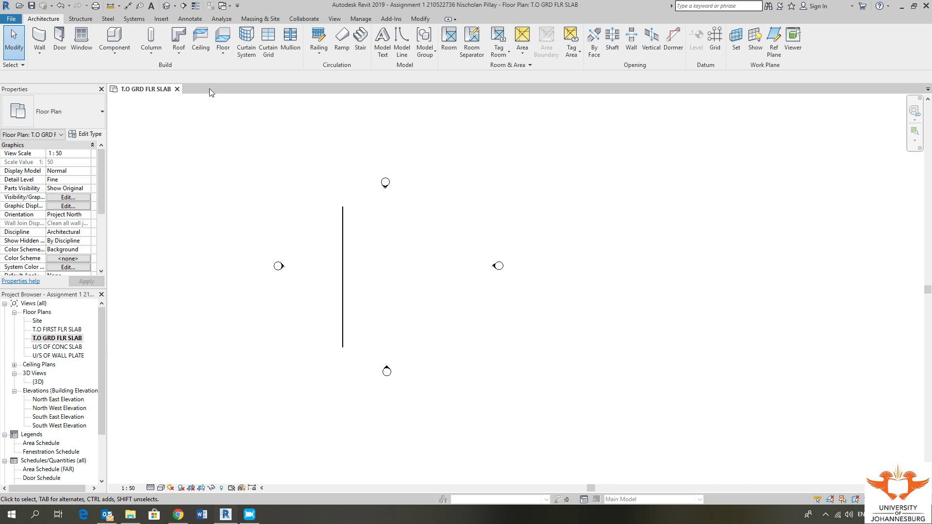
Open the default 3D view and inspect the model line from another angle
{"action": "left_click", "coordinate": [166, 5]}
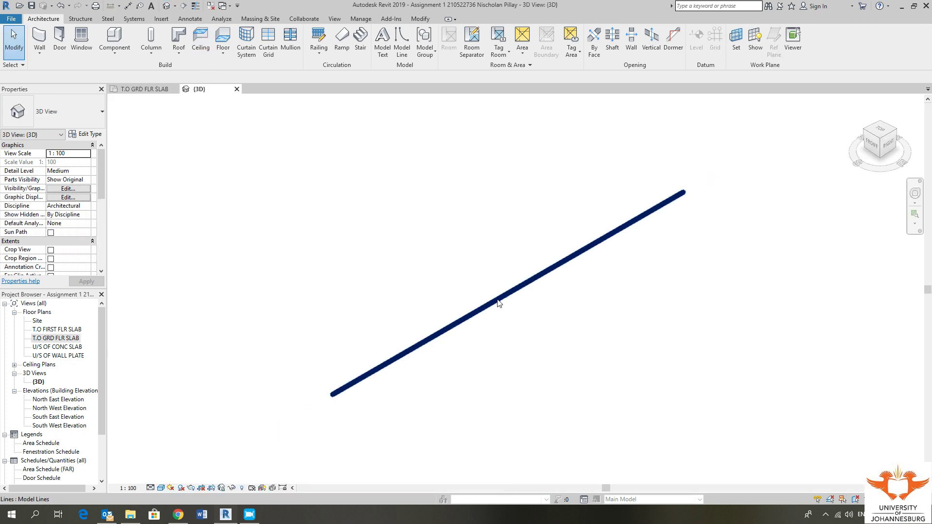
{"action": "left_click", "coordinate": [532, 287]}
{"action": "left_click", "coordinate": [447, 290]}
{"action": "scroll", "coordinate": [447, 290], "scroll_direction": "down", "scroll_amount": 4}
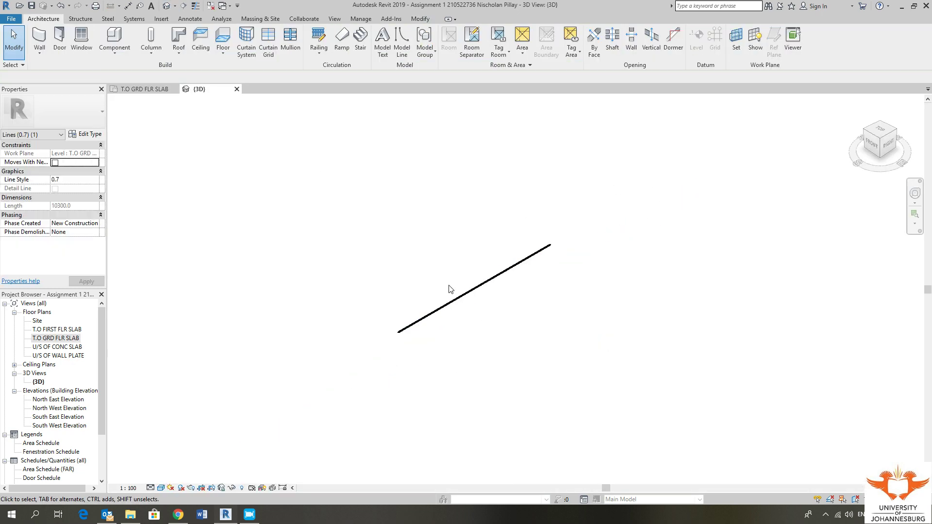
{"action": "middle_click_drag", "start_coordinate": [440, 337], "coordinate": [384, 357], "text": "shift"}
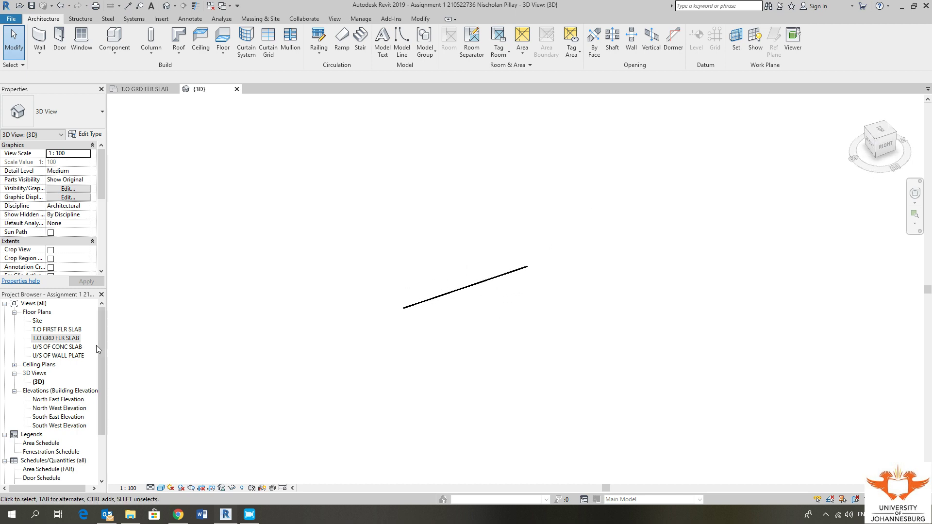
Return to the T.O GRD FLR SLAB floor plan and select the model line to inspect it
{"action": "double_click", "coordinate": [67, 340]}
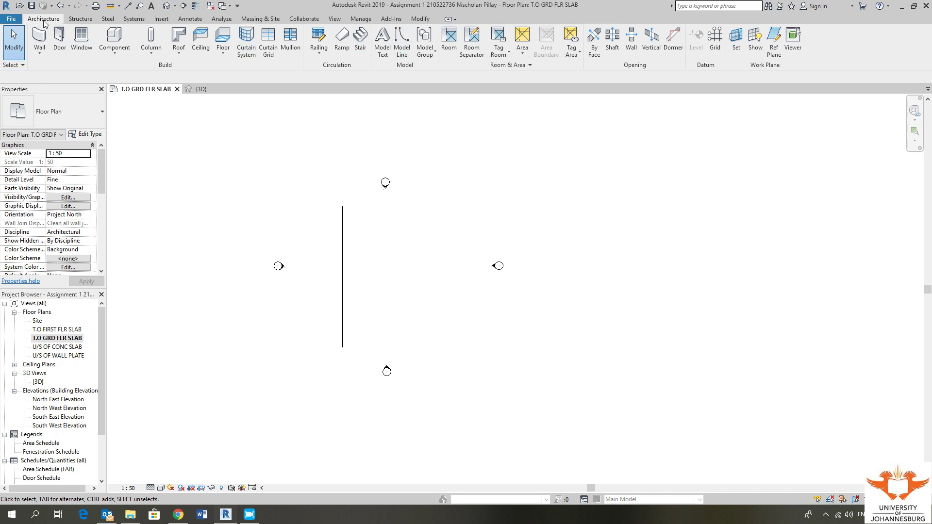
{"action": "middle_click_drag", "start_coordinate": [394, 243], "coordinate": [363, 242]}
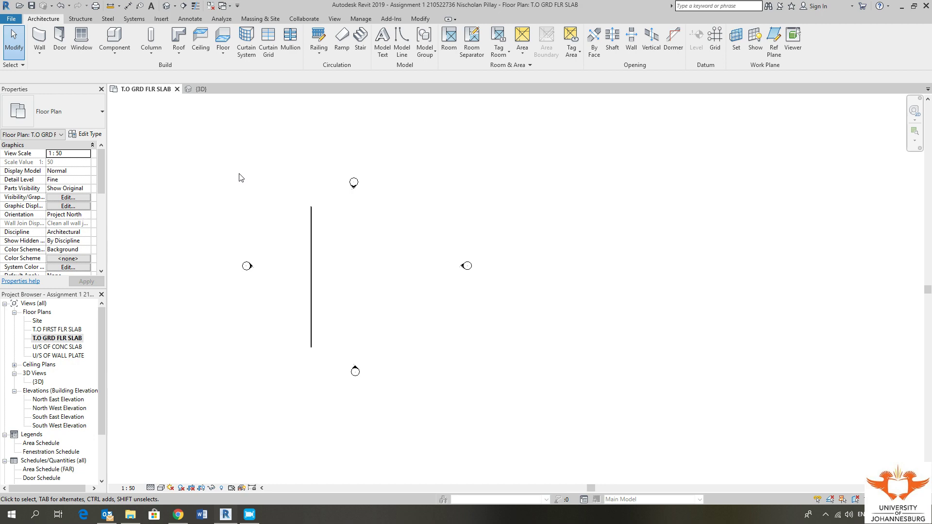
{"action": "left_click", "coordinate": [311, 217]}
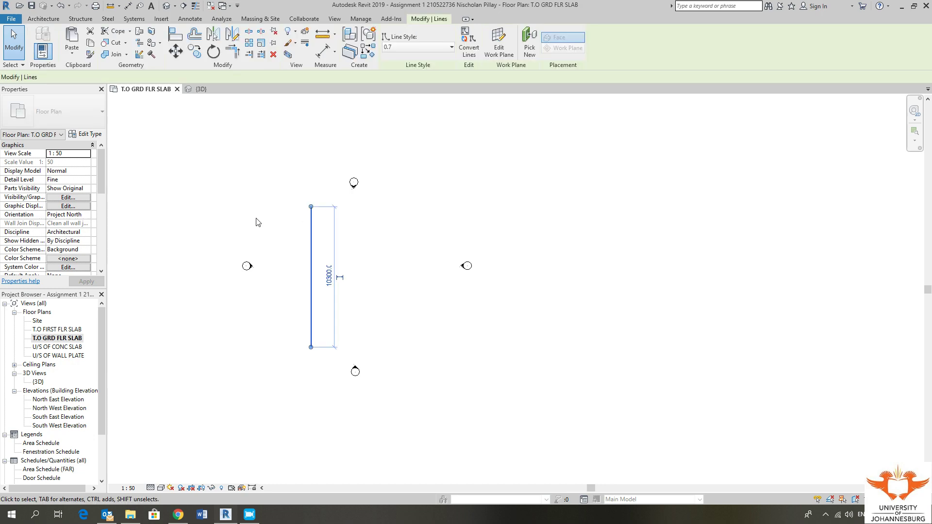
{"action": "left_click", "coordinate": [255, 217]}
Draw a vertical detail line about 10300 mm long in line style 0.7, about 3700 mm right of the model line
{"action": "left_click", "coordinate": [189, 21]}
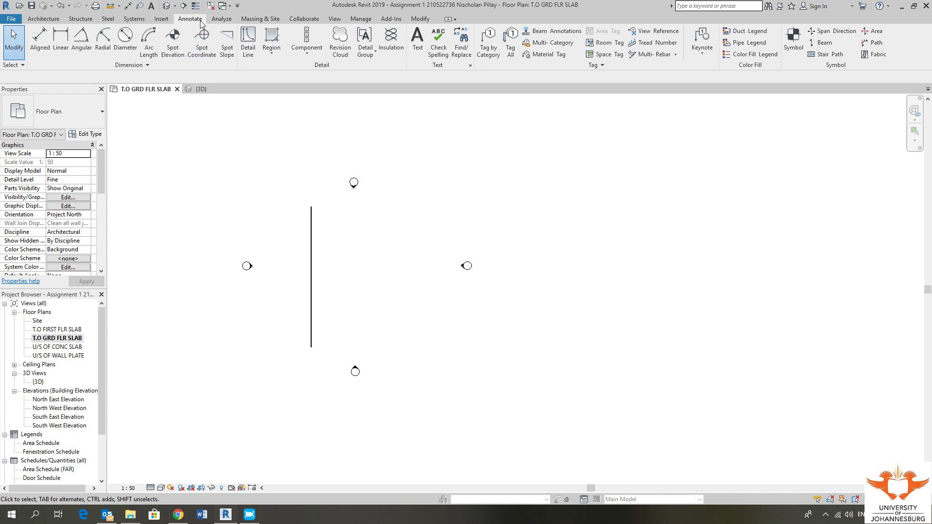
{"action": "left_click", "coordinate": [248, 42]}
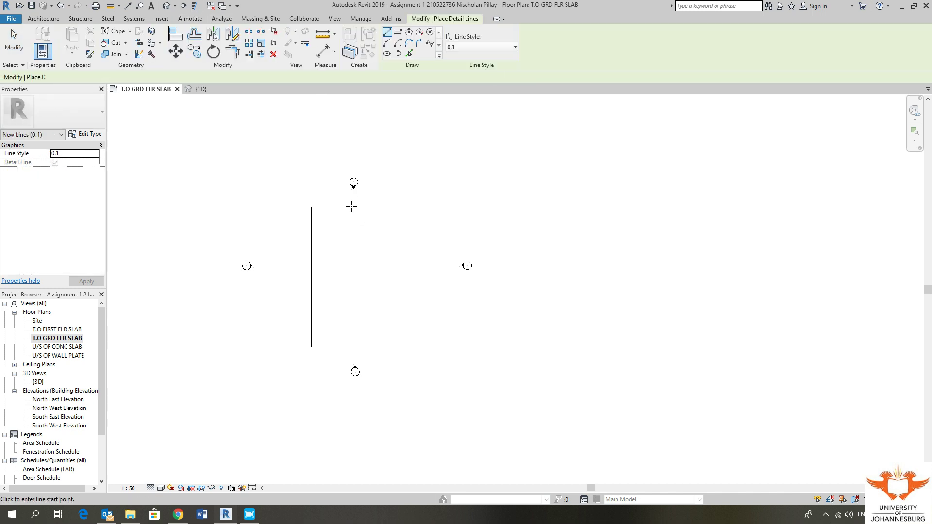
{"action": "left_click", "coordinate": [480, 47]}
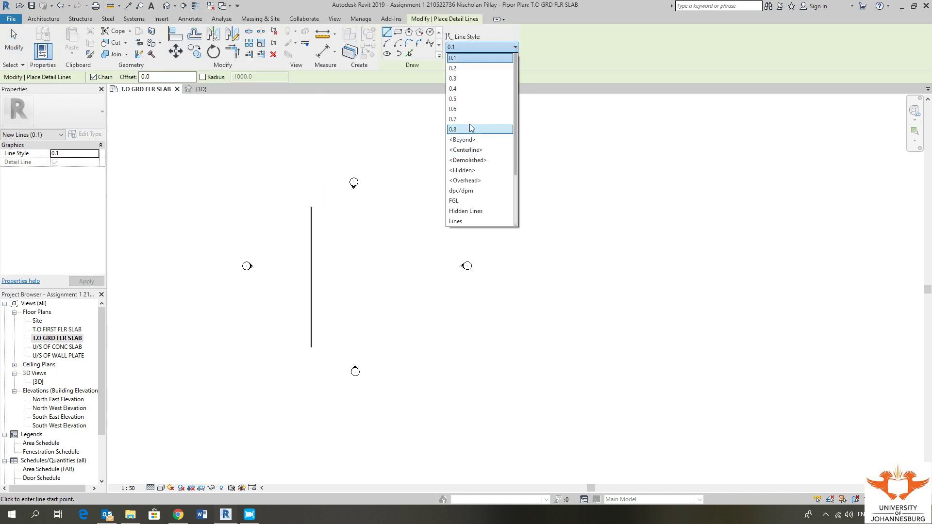
{"action": "left_click", "coordinate": [449, 131]}
{"action": "left_click", "coordinate": [362, 207]}
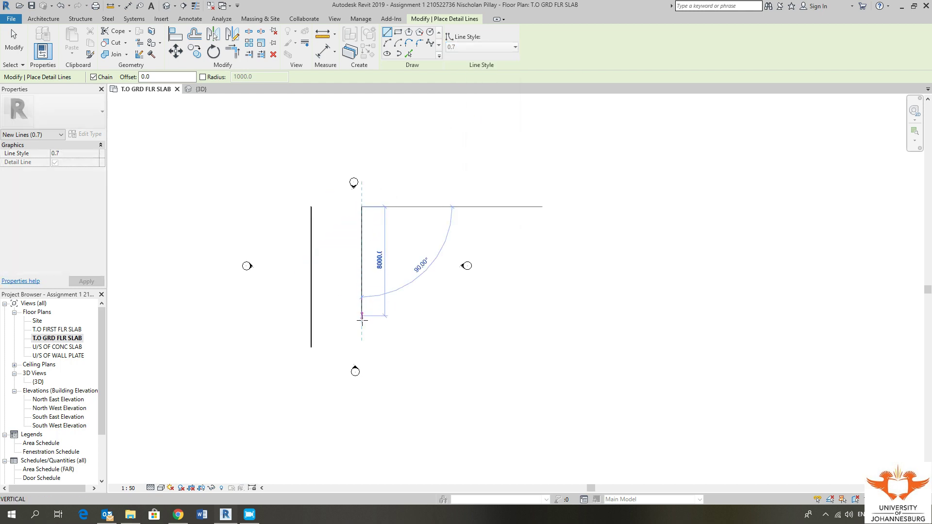
{"action": "left_click", "coordinate": [361, 346]}
{"action": "key", "text": "Escape"}
{"action": "key", "text": "Escape"}
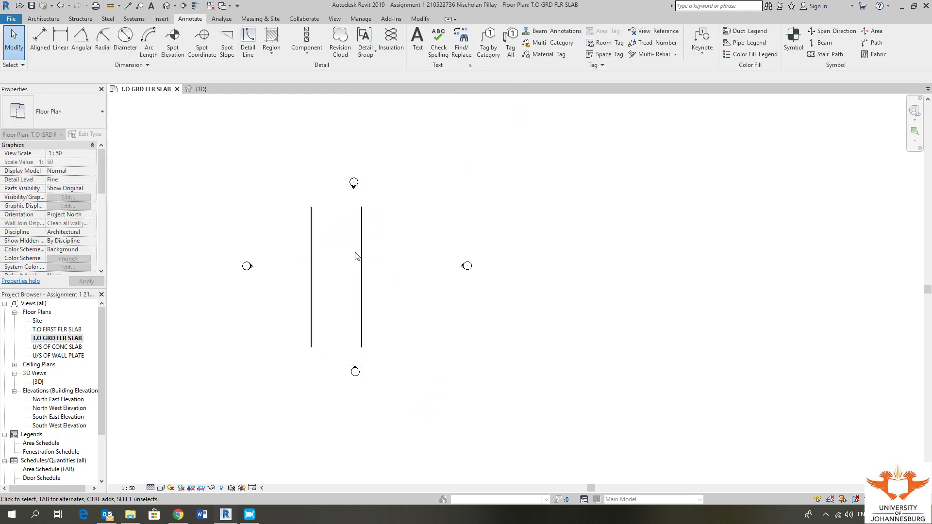
Open the default 3D view and check which of the two lines it shows
{"action": "scroll", "coordinate": [366, 276], "scroll_direction": "up", "scroll_amount": 1}
{"action": "scroll", "coordinate": [367, 275], "scroll_direction": "up", "scroll_amount": 1}
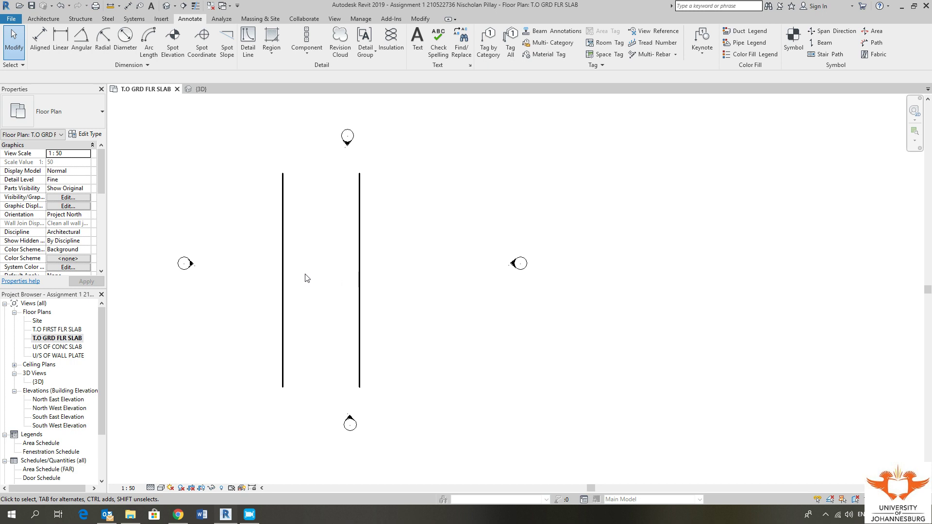
{"action": "scroll", "coordinate": [306, 278], "scroll_direction": "up", "scroll_amount": 2}
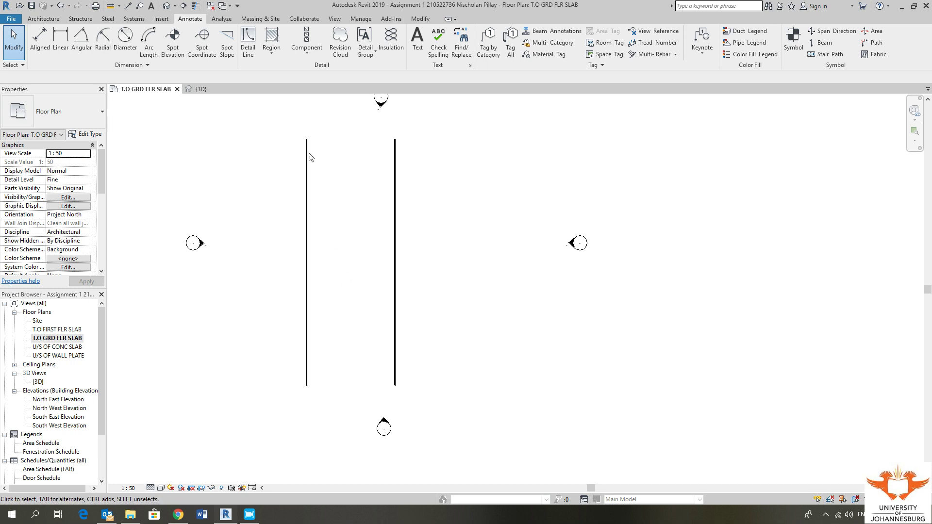
{"action": "left_click", "coordinate": [166, 7]}
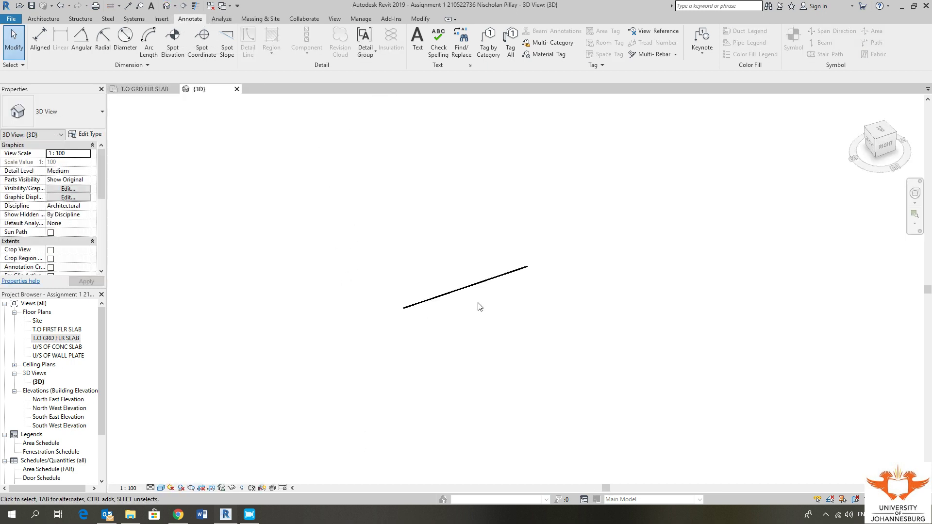
{"action": "left_click", "coordinate": [474, 286]}
{"action": "left_click", "coordinate": [502, 337]}
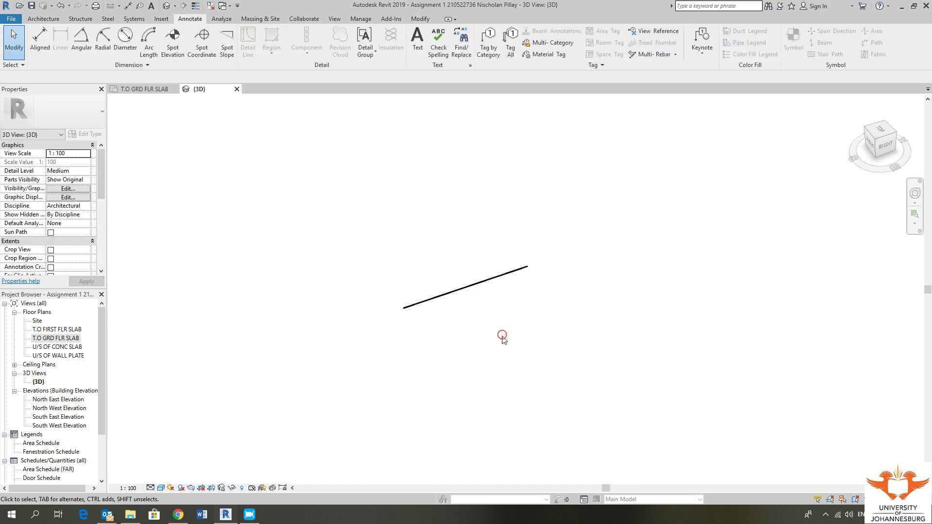
Return to the T.O GRD FLR SLAB floor plan and compare the properties of the detail line and the model line
{"action": "double_click", "coordinate": [68, 339]}
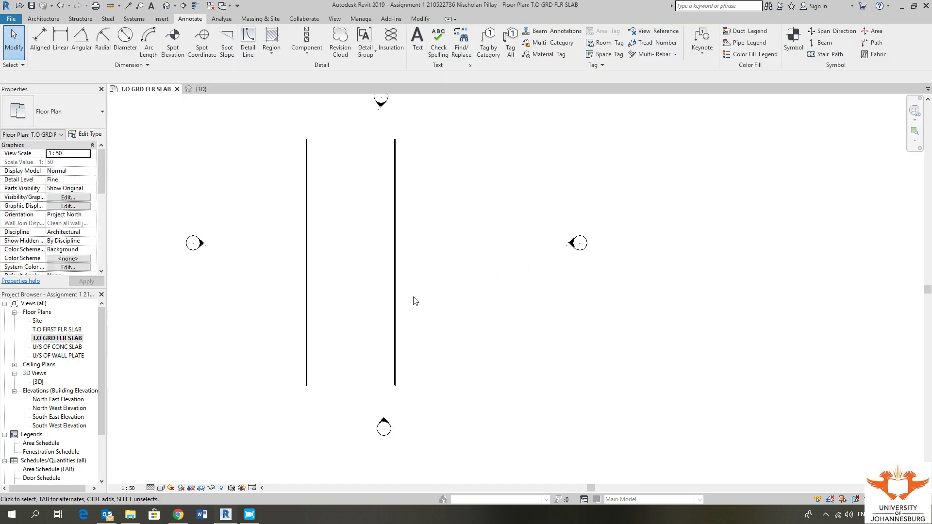
{"action": "left_click", "coordinate": [396, 297]}
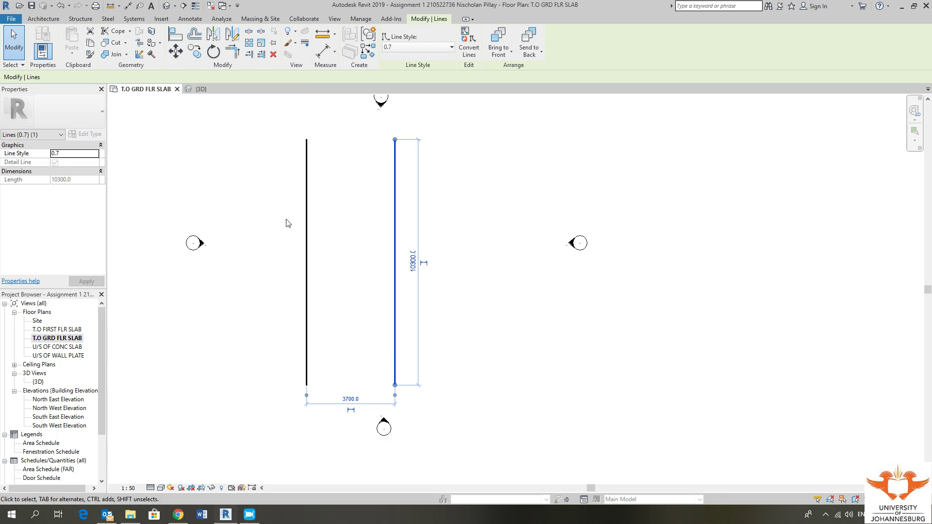
{"action": "left_click", "coordinate": [307, 209]}
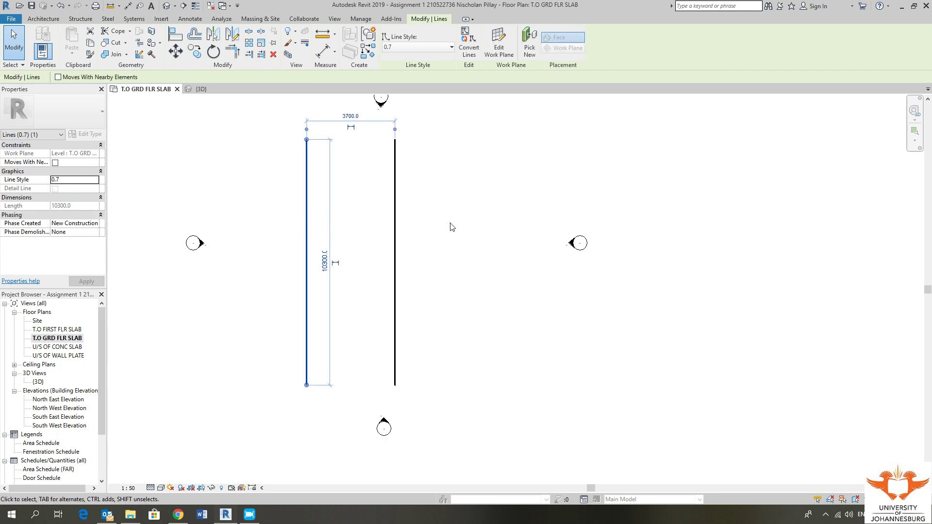
{"action": "left_click", "coordinate": [449, 201]}
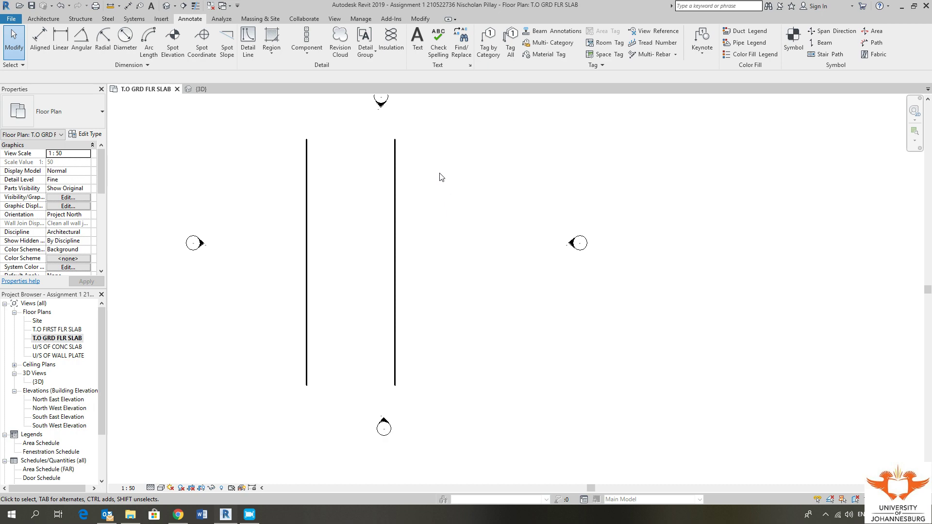
Delete both the model line and the detail line from the floor plan
{"action": "left_click_drag", "start_coordinate": [443, 163], "coordinate": [277, 262]}
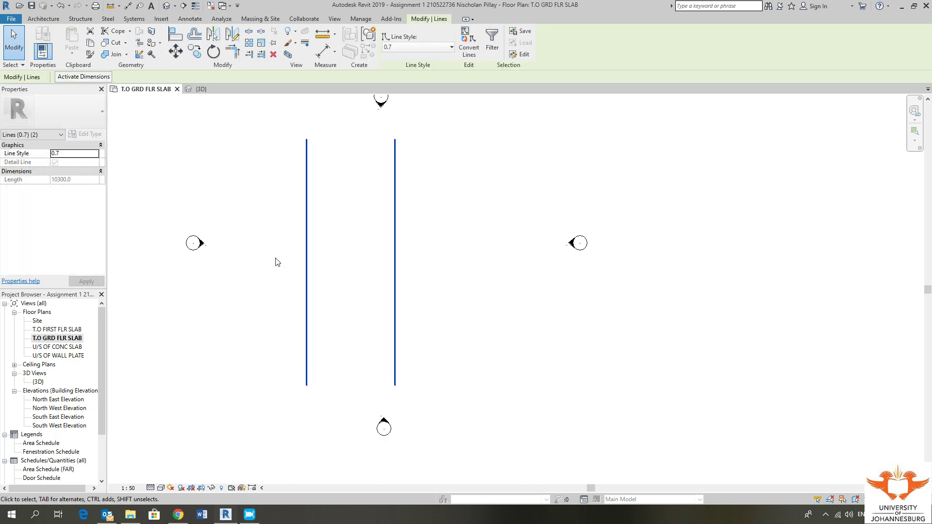
{"action": "key", "text": "Delete"}
{"action": "scroll", "coordinate": [311, 296], "scroll_direction": "down", "scroll_amount": 3}
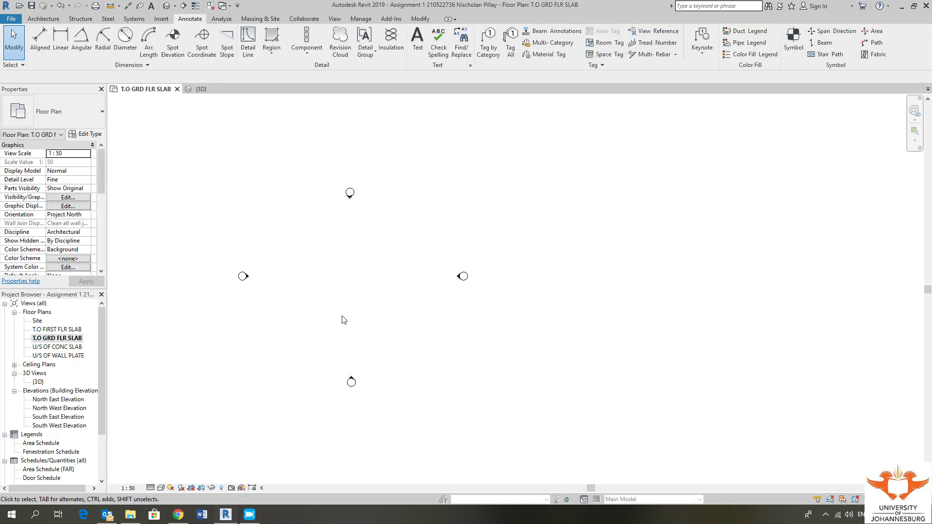
{"action": "middle_click_drag", "start_coordinate": [379, 320], "coordinate": [416, 323]}
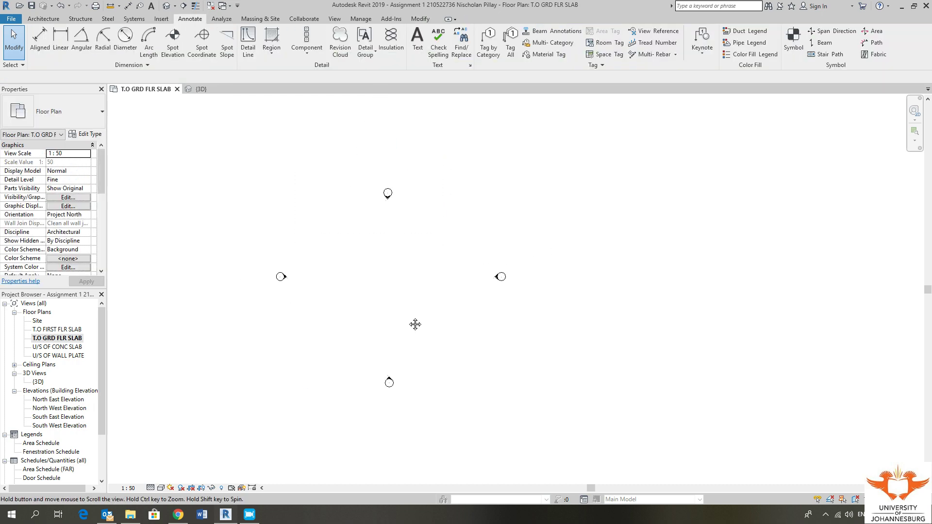
{"action": "left_click", "coordinate": [52, 20]}
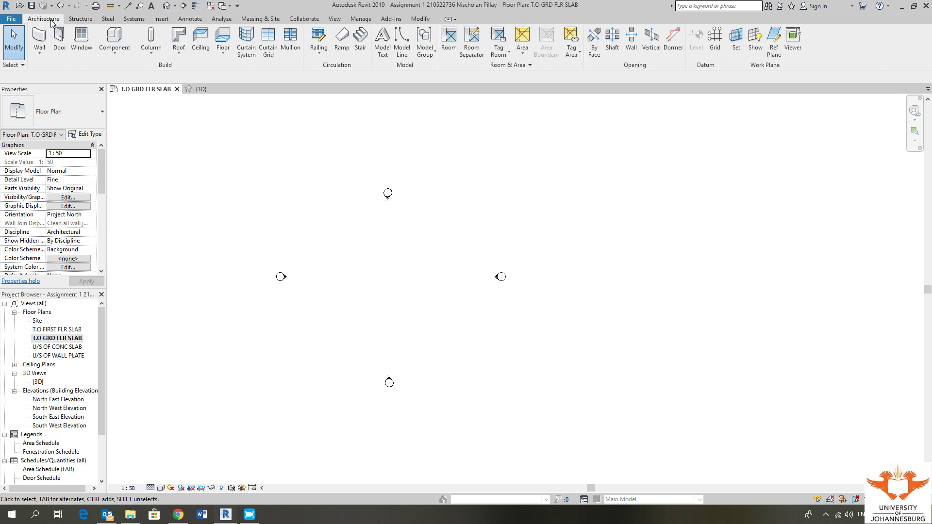
{"action": "middle_click_drag", "start_coordinate": [393, 255], "coordinate": [336, 255]}
{"action": "scroll", "coordinate": [340, 249], "scroll_direction": "down", "scroll_amount": 2}
{"action": "scroll", "coordinate": [330, 249], "scroll_direction": "up", "scroll_amount": 1}
{"action": "middle_click_drag", "start_coordinate": [362, 224], "coordinate": [377, 237]}
{"action": "middle_click_drag", "start_coordinate": [372, 224], "coordinate": [367, 241]}
{"action": "scroll", "coordinate": [313, 303], "scroll_direction": "down", "scroll_amount": 1}
{"action": "middle_click_drag", "start_coordinate": [308, 310], "coordinate": [296, 308]}
{"action": "left_click_drag", "start_coordinate": [321, 243], "coordinate": [262, 296]}
{"action": "key", "text": "Escape"}
{"action": "middle_click_drag", "start_coordinate": [280, 298], "coordinate": [350, 263]}
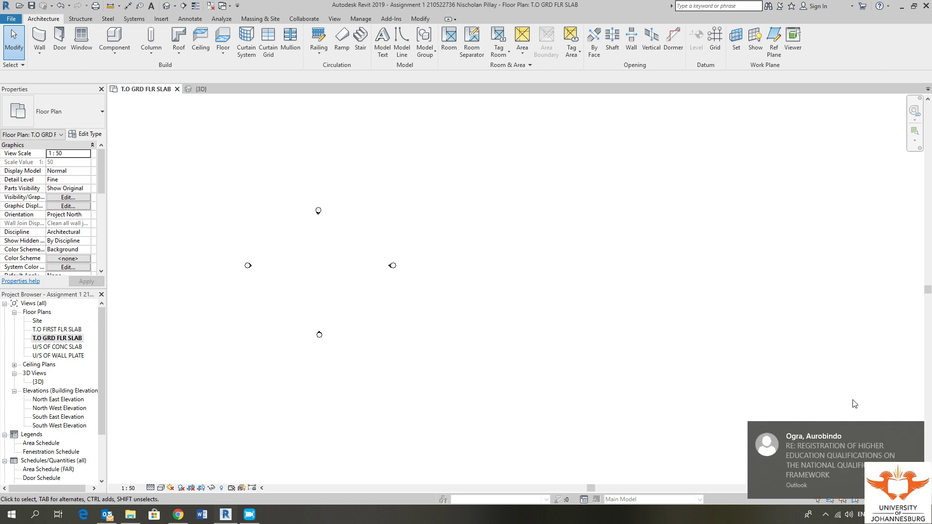
{"action": "left_click", "coordinate": [915, 426]}
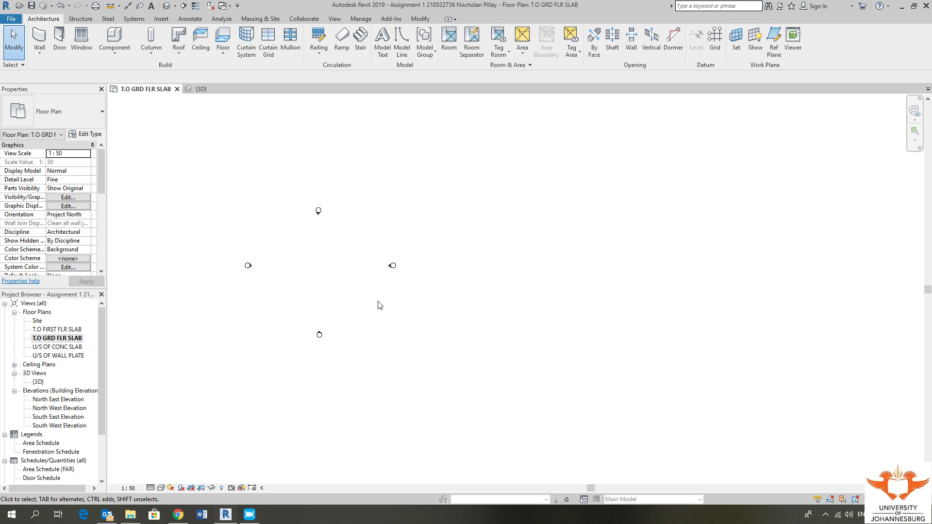
Move the upper elevation marker farther up and the right-hand elevation marker far to the right to enlarge the drawing area
{"action": "middle_click_drag", "start_coordinate": [350, 289], "coordinate": [377, 289]}
{"action": "scroll", "coordinate": [319, 261], "scroll_direction": "down", "scroll_amount": 2}
{"action": "middle_click_drag", "start_coordinate": [345, 260], "coordinate": [318, 283]}
{"action": "scroll", "coordinate": [316, 273], "scroll_direction": "down", "scroll_amount": 1}
{"action": "mouse_move", "coordinate": [359, 204]}
{"action": "left_mouse_down"}
{"action": "mouse_move", "coordinate": [287, 272]}
{"action": "mouse_move", "coordinate": [329, 188]}
{"action": "mouse_move", "coordinate": [370, 144]}
{"action": "left_mouse_up"}
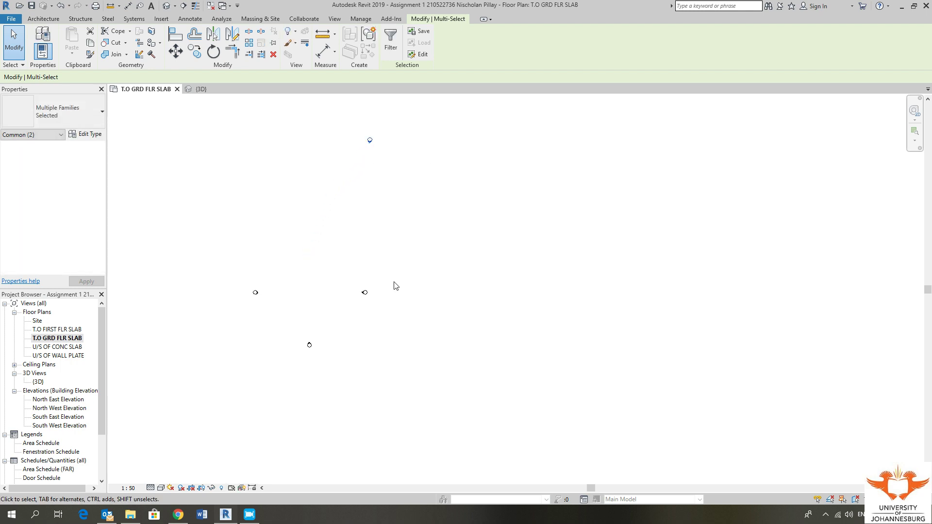
{"action": "left_click_drag", "start_coordinate": [396, 262], "coordinate": [348, 318]}
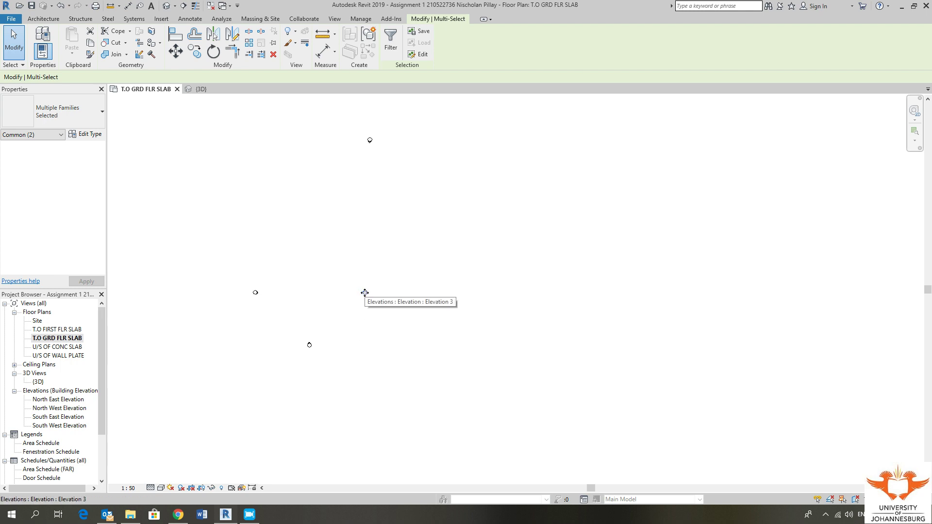
{"action": "mouse_move", "coordinate": [364, 293]}
{"action": "left_mouse_down"}
{"action": "mouse_move", "coordinate": [475, 306]}
{"action": "mouse_move", "coordinate": [743, 285]}
{"action": "left_mouse_up"}
Move the lower elevation marker farther down, away from the centre of the floor plan
{"action": "middle_click_drag", "start_coordinate": [331, 339], "coordinate": [296, 307]}
{"action": "scroll", "coordinate": [296, 297], "scroll_direction": "down", "scroll_amount": 1}
{"action": "mouse_move", "coordinate": [311, 287]}
{"action": "left_mouse_down"}
{"action": "mouse_move", "coordinate": [258, 335]}
{"action": "mouse_move", "coordinate": [365, 385]}
{"action": "mouse_move", "coordinate": [368, 405]}
{"action": "left_mouse_up"}
{"action": "left_click_drag", "start_coordinate": [368, 409], "coordinate": [343, 427]}
{"action": "scroll", "coordinate": [348, 340], "scroll_direction": "down", "scroll_amount": 2}
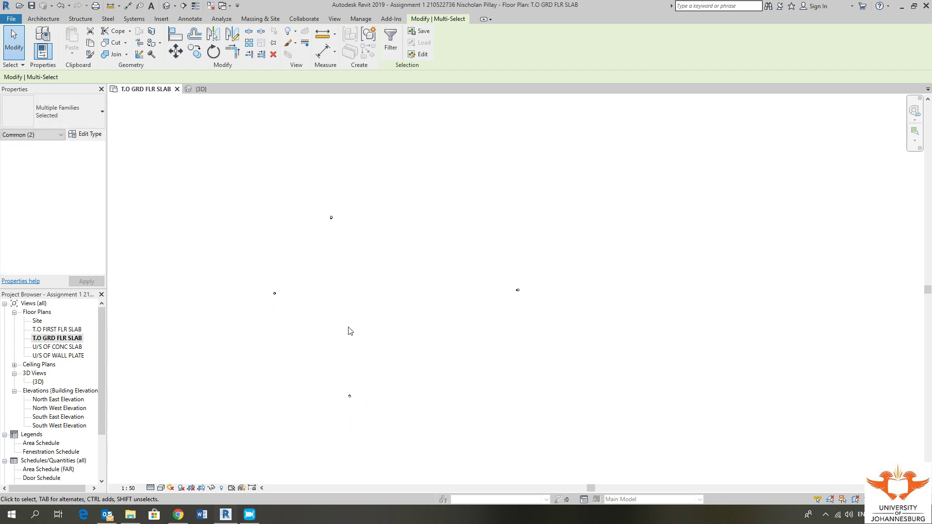
Move the left-hand elevation marker farther to the left, away from the centre of the floor plan
{"action": "left_click_drag", "start_coordinate": [348, 246], "coordinate": [294, 300]}
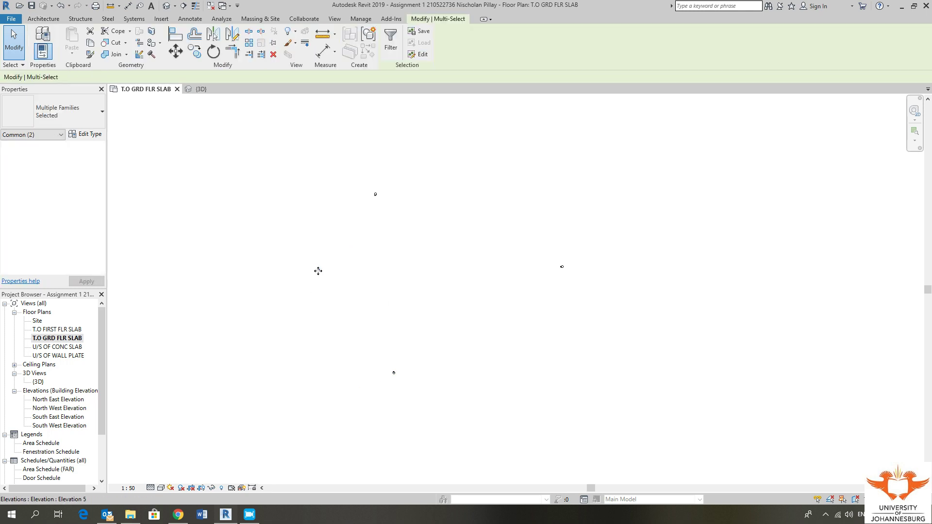
{"action": "left_click_drag", "start_coordinate": [319, 270], "coordinate": [196, 287]}
{"action": "middle_click_drag", "start_coordinate": [394, 304], "coordinate": [443, 368]}
{"action": "left_click", "coordinate": [233, 302]}
{"action": "scroll", "coordinate": [387, 296], "scroll_direction": "up", "scroll_amount": 1}
{"action": "scroll", "coordinate": [321, 367], "scroll_direction": "up", "scroll_amount": 1}
{"action": "middle_click_drag", "start_coordinate": [422, 308], "coordinate": [401, 307]}
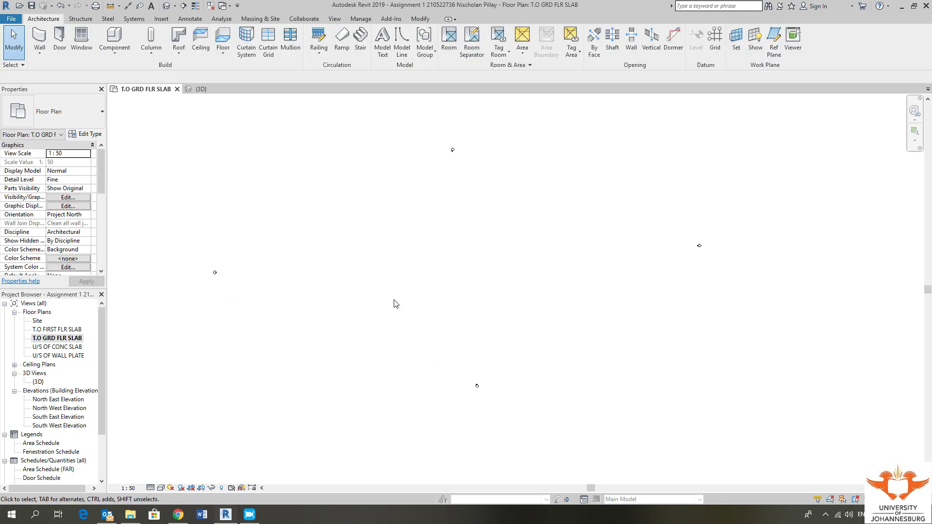
Shift the lower elevation marker slightly left so it sits roughly below the upper marker
{"action": "mouse_move", "coordinate": [357, 278]}
{"action": "middle_mouse_down"}
{"action": "mouse_move", "coordinate": [321, 272]}
{"action": "mouse_move", "coordinate": [351, 263]}
{"action": "middle_mouse_up"}
{"action": "left_click_drag", "start_coordinate": [509, 365], "coordinate": [427, 412]}
{"action": "left_click_drag", "start_coordinate": [457, 384], "coordinate": [443, 385]}
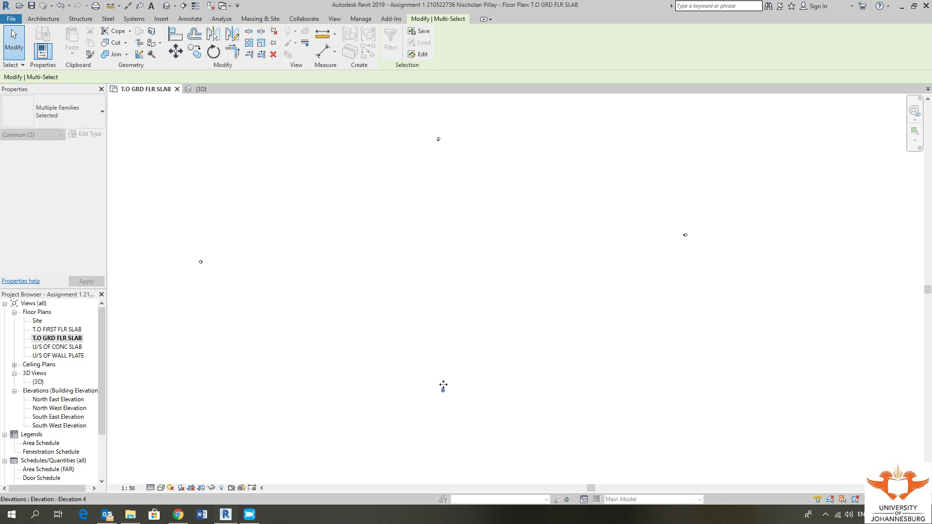
{"action": "key", "text": "Escape"}
{"action": "mouse_move", "coordinate": [432, 285]}
{"action": "middle_mouse_down"}
{"action": "mouse_move", "coordinate": [430, 304]}
{"action": "mouse_move", "coordinate": [444, 304]}
{"action": "middle_mouse_up"}
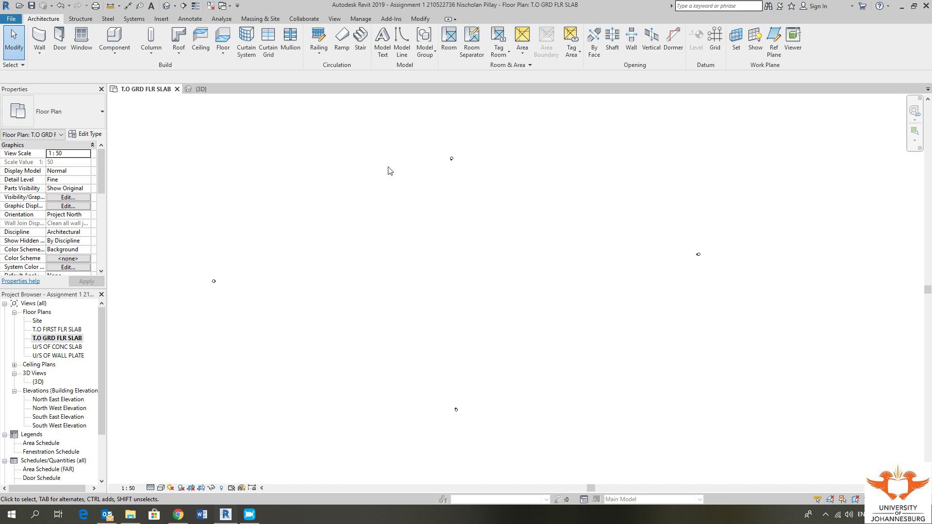
Draw a vertical model line 30000 mm long in line style 0.7 between the left-hand and upper elevation markers, running downward
{"action": "left_click", "coordinate": [404, 52]}
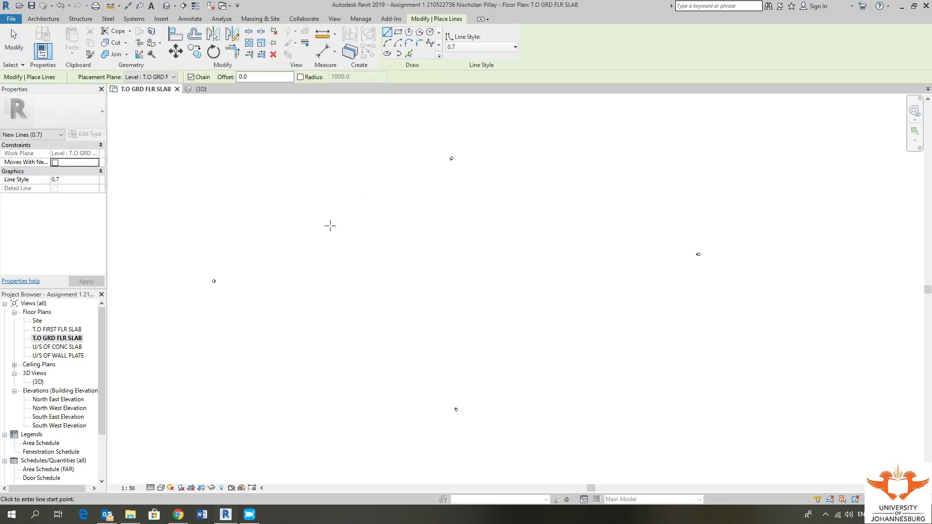
{"action": "left_click", "coordinate": [486, 47]}
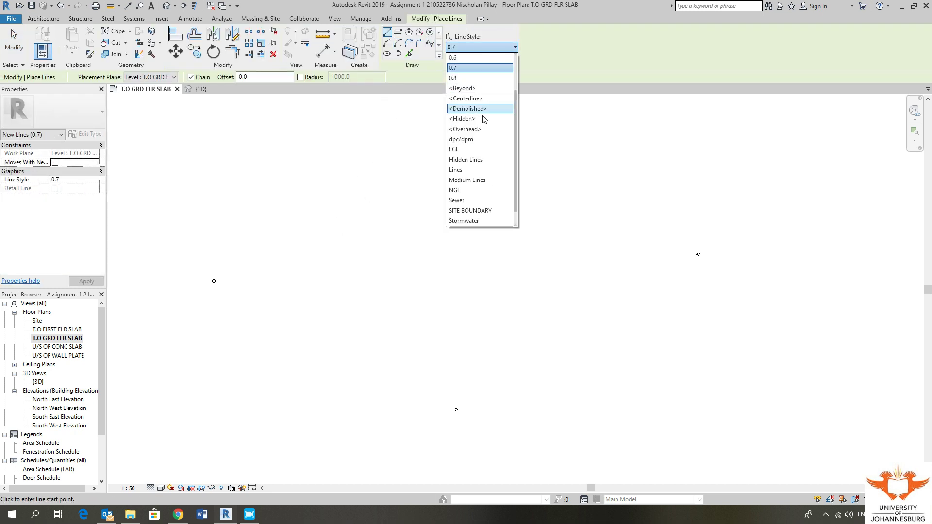
{"action": "scroll", "coordinate": [472, 193], "scroll_direction": "down", "scroll_amount": 2}
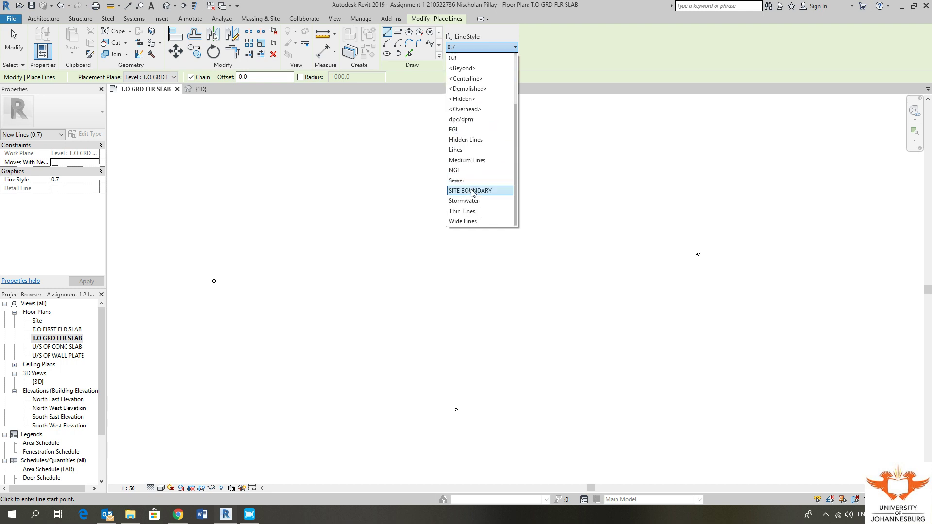
{"action": "scroll", "coordinate": [479, 68], "scroll_direction": "up", "scroll_amount": 3}
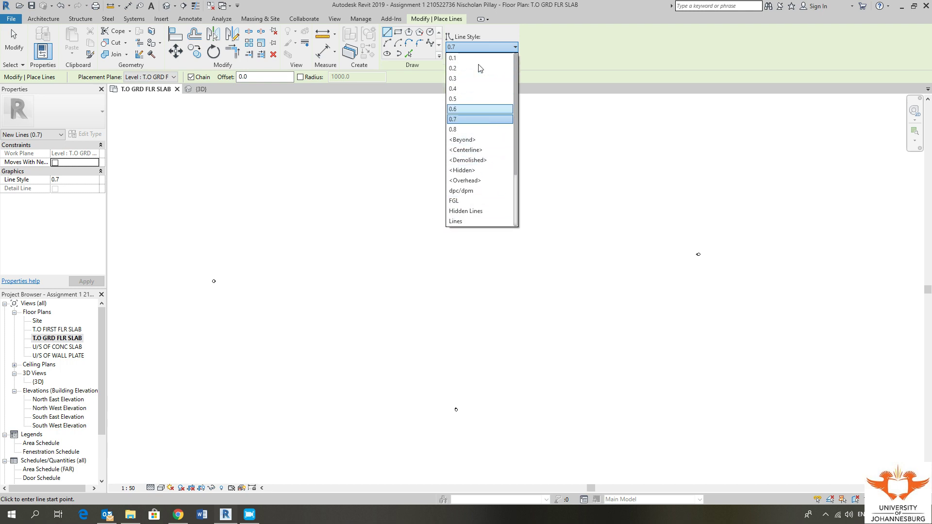
{"action": "left_click", "coordinate": [470, 123]}
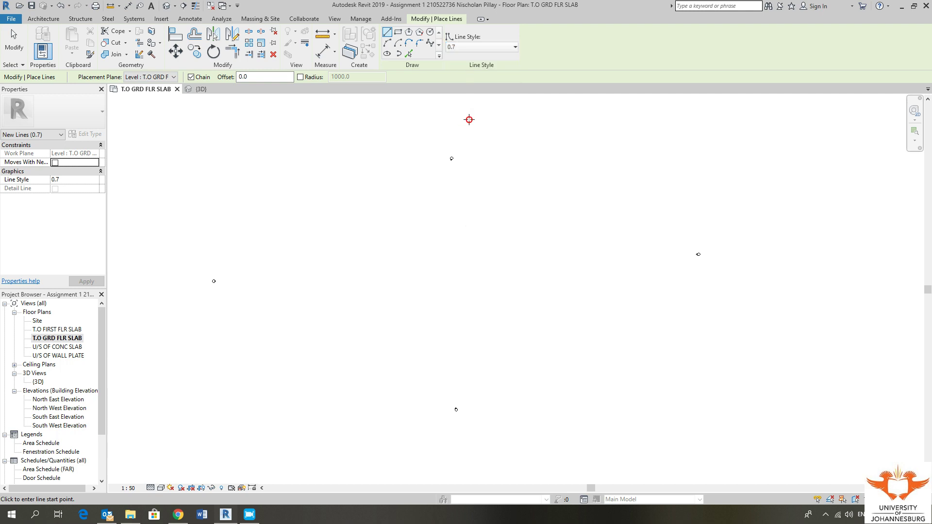
{"action": "middle_click_drag", "start_coordinate": [406, 275], "coordinate": [396, 218]}
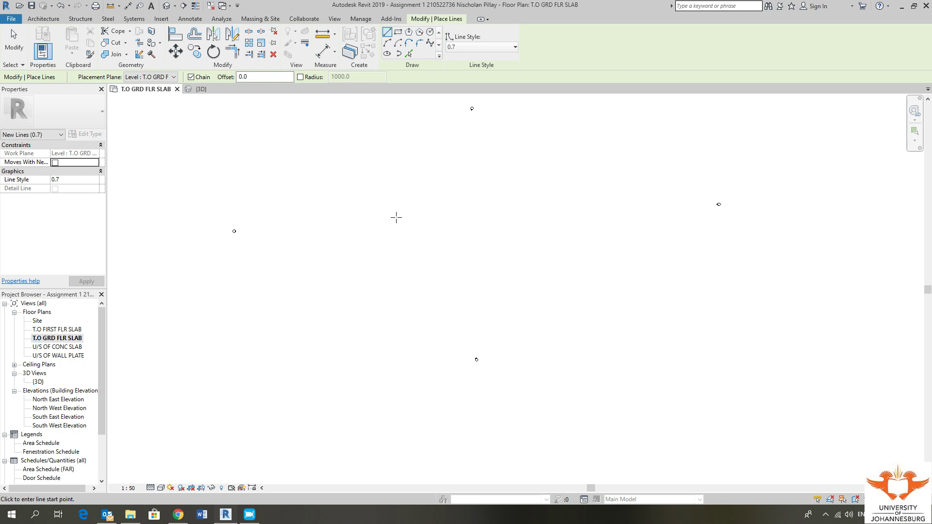
{"action": "left_click", "coordinate": [383, 183]}
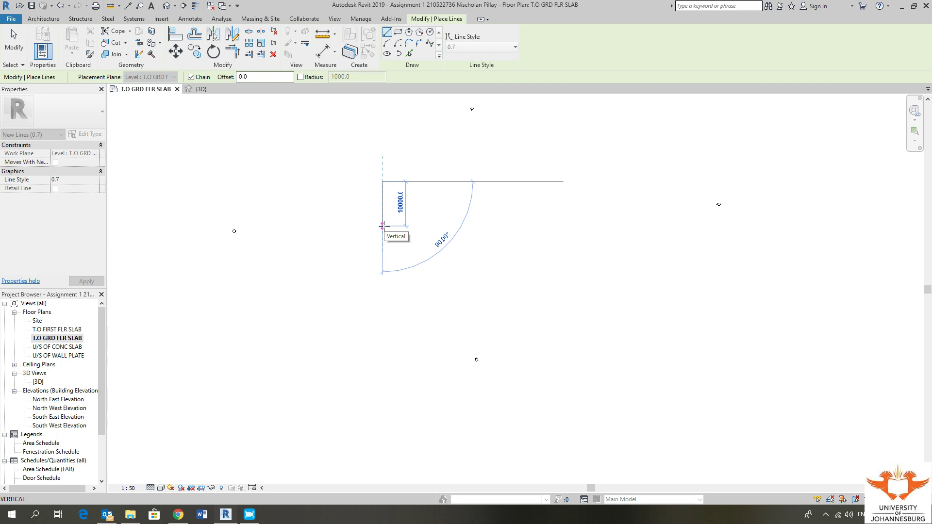
{"action": "type", "text": "30000"}
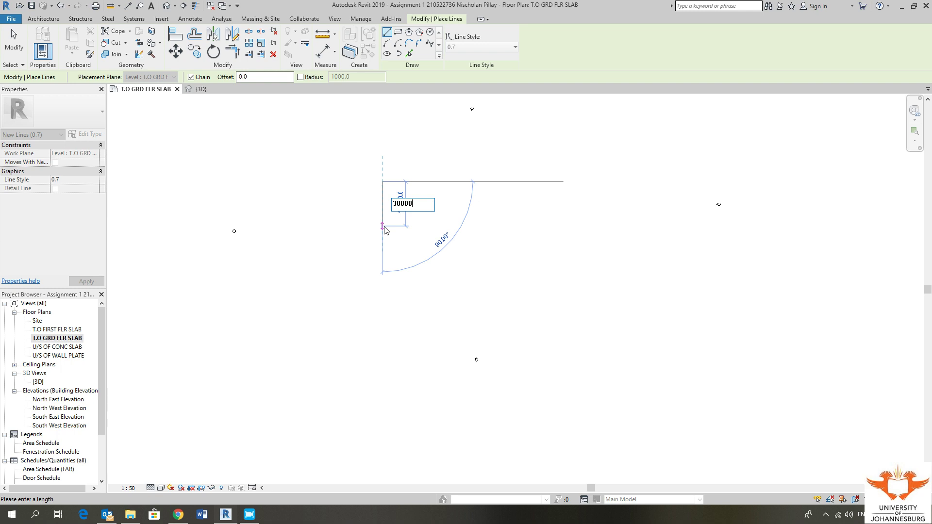
{"action": "key", "text": "Return"}
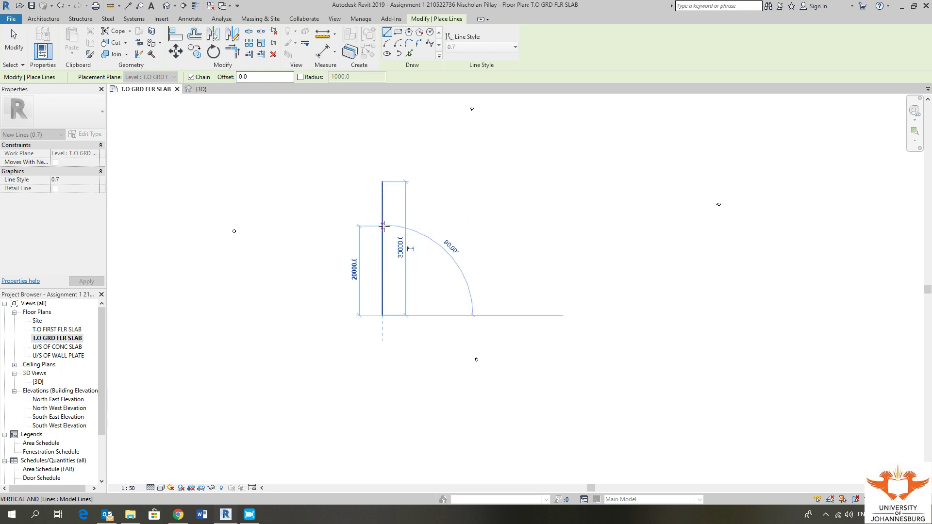
{"action": "key", "text": "Escape"}
{"action": "scroll", "coordinate": [408, 292], "scroll_direction": "up", "scroll_amount": 1}
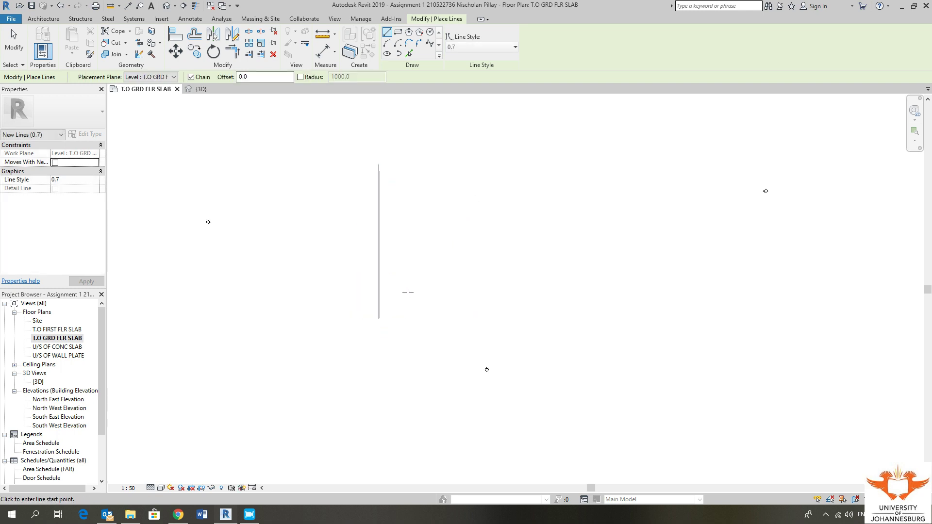
{"action": "scroll", "coordinate": [408, 293], "scroll_direction": "up", "scroll_amount": 1}
{"action": "scroll", "coordinate": [399, 297], "scroll_direction": "up", "scroll_amount": 1}
{"action": "key", "text": "Escape"}
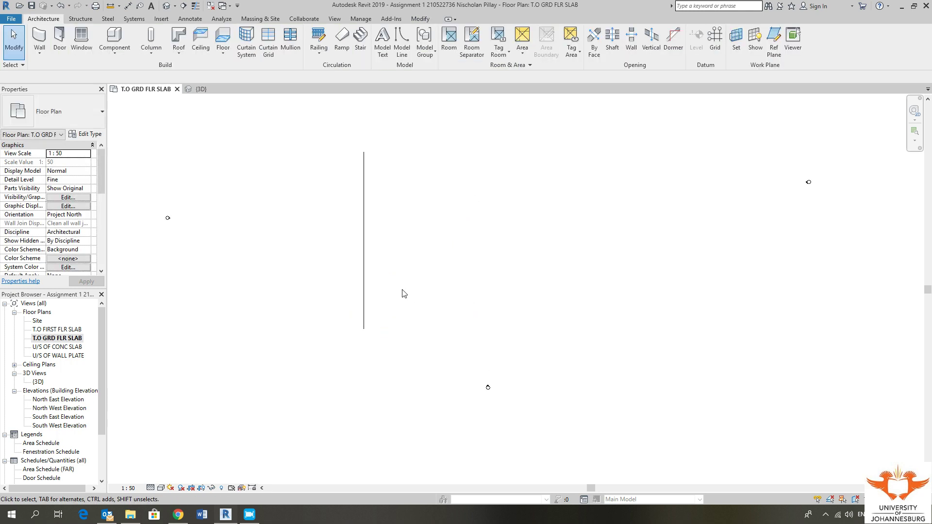
Add three model lines in line style 0.7 to close a rectangle 15000 mm wide and 30000 mm high, starting from the vertical line's lower end
{"action": "middle_click_drag", "start_coordinate": [402, 294], "coordinate": [387, 323]}
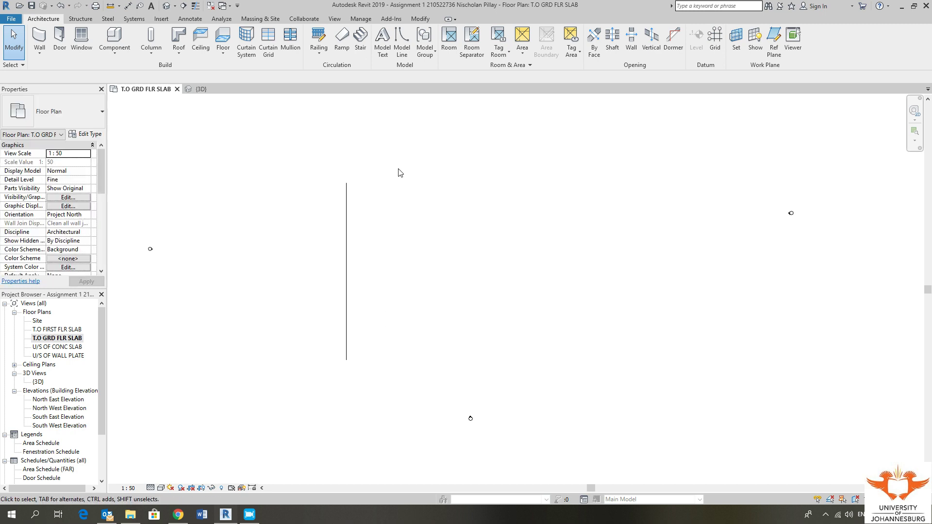
{"action": "left_click", "coordinate": [401, 38]}
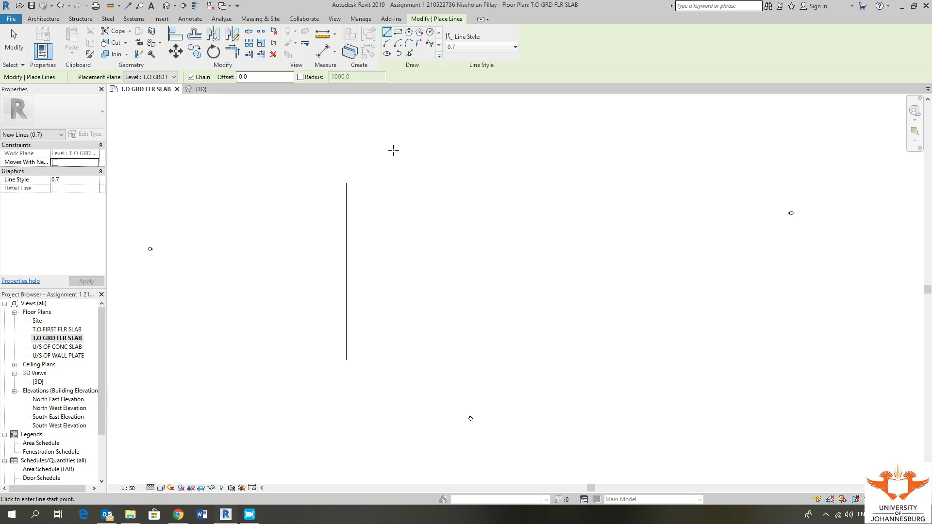
{"action": "key", "text": "Escape"}
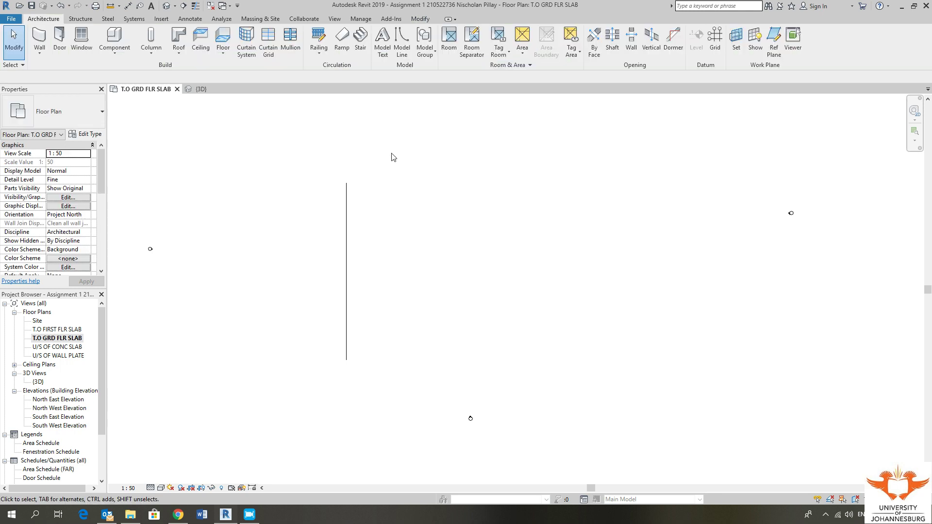
{"action": "middle_click_drag", "start_coordinate": [383, 157], "coordinate": [375, 158]}
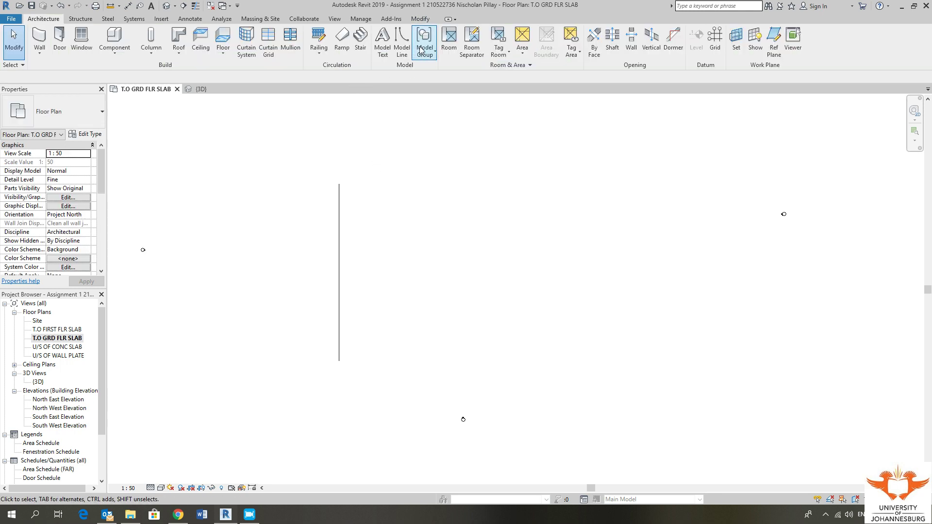
{"action": "left_click", "coordinate": [402, 39]}
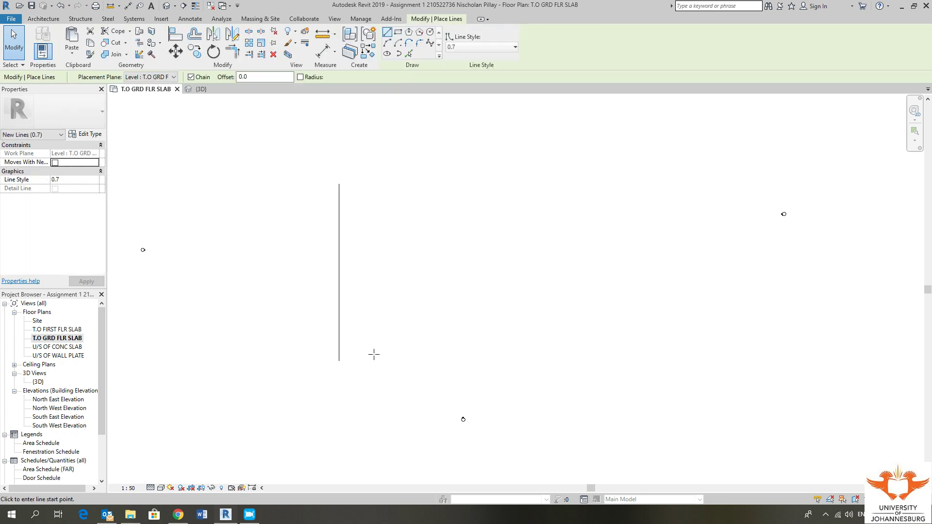
{"action": "left_click", "coordinate": [340, 363]}
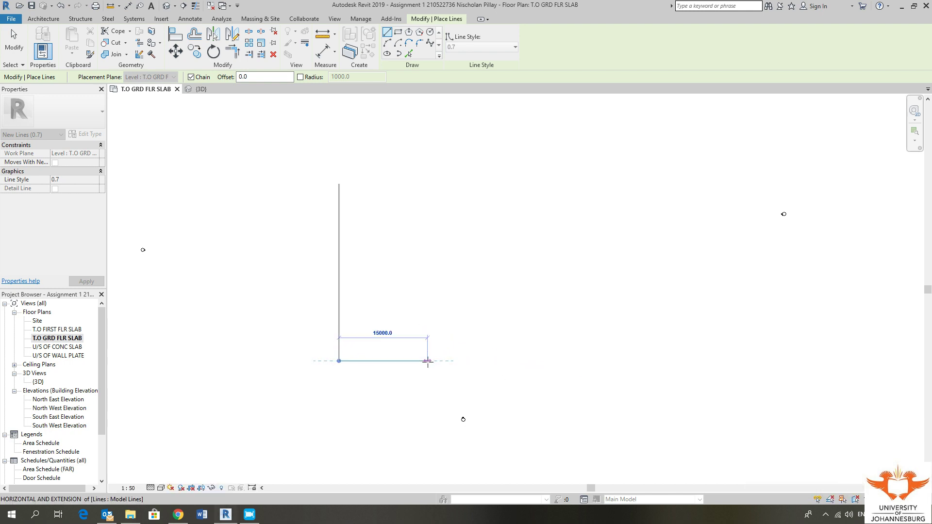
{"action": "left_click", "coordinate": [427, 361]}
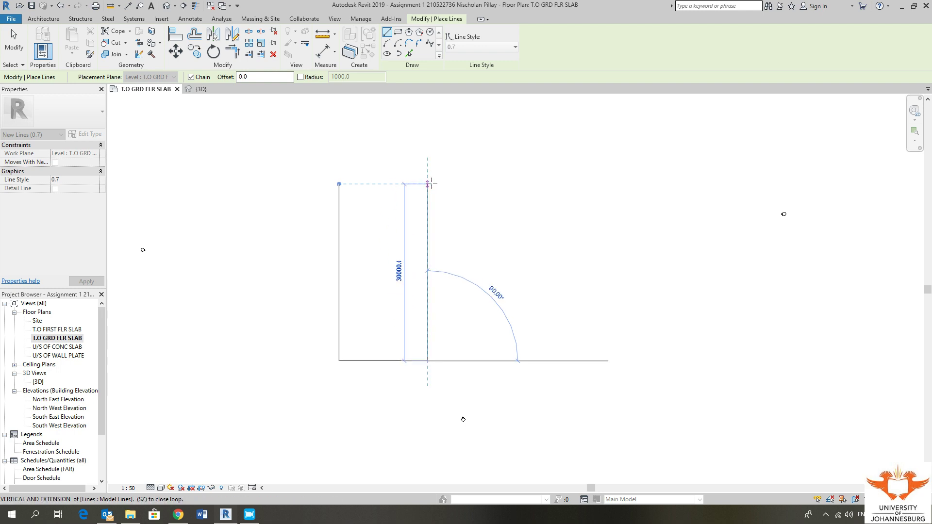
{"action": "left_click", "coordinate": [428, 184]}
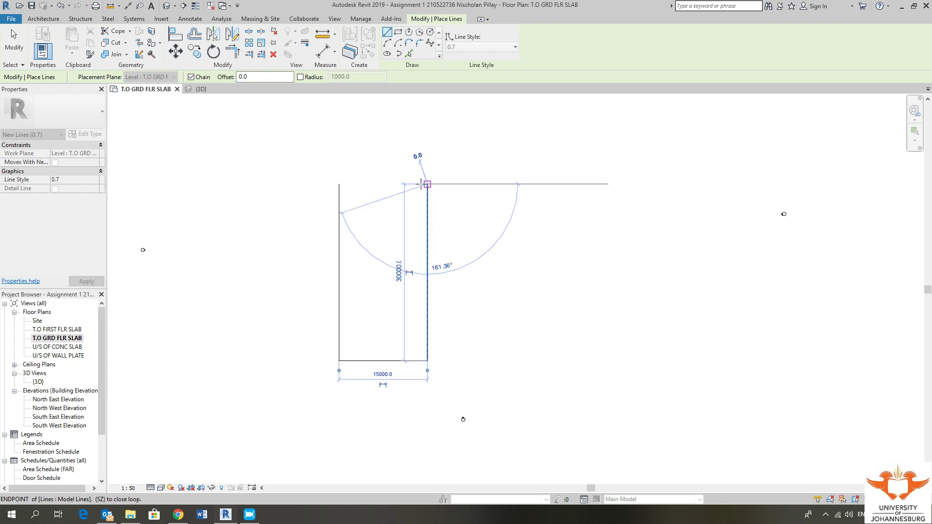
{"action": "left_click", "coordinate": [340, 184]}
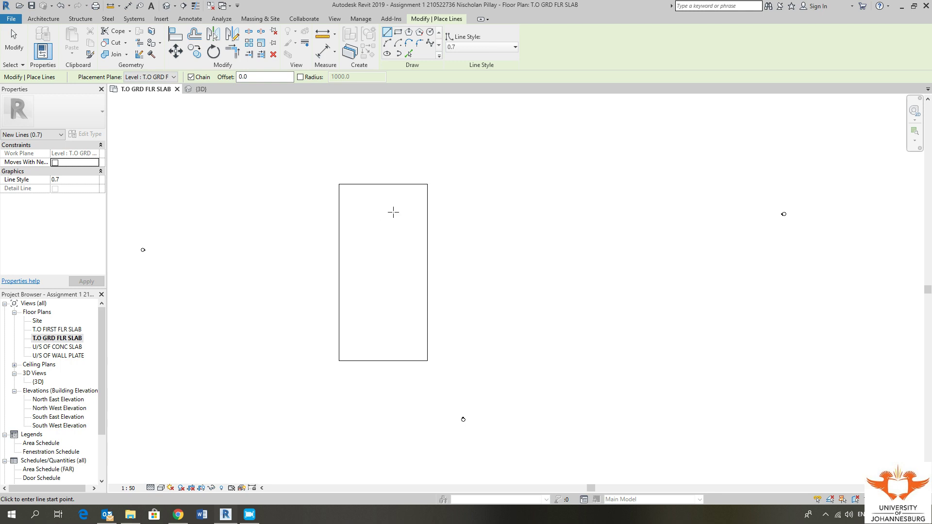
{"action": "key", "text": "Escape"}
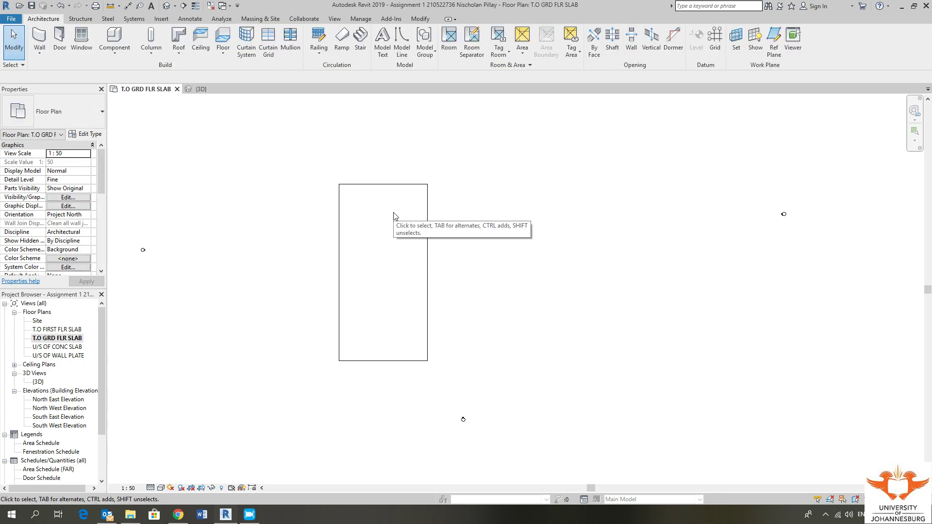
Delete all four model lines of the rectangle
{"action": "middle_click_drag", "start_coordinate": [383, 234], "coordinate": [395, 235]}
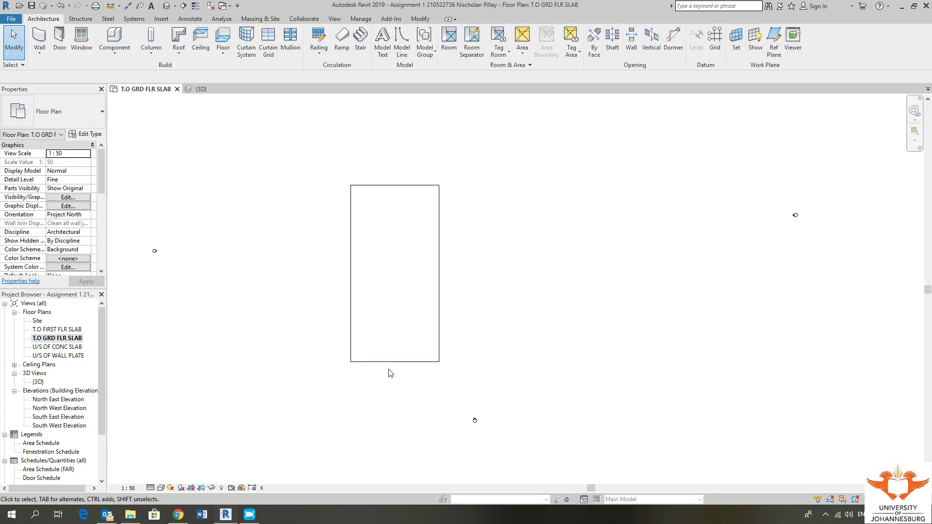
{"action": "left_click_drag", "start_coordinate": [456, 175], "coordinate": [328, 372]}
{"action": "key", "text": "Delete"}
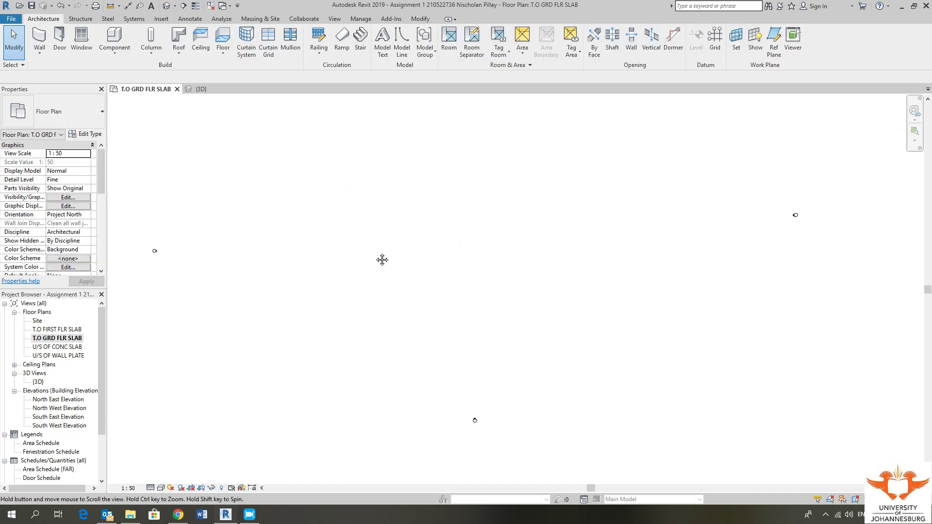
Draw two connected model lines in line style 0.7 between the elevation markers: 30000 mm vertically downward, then 15000 mm horizontally to the right
{"action": "middle_click_drag", "start_coordinate": [381, 260], "coordinate": [369, 258]}
{"action": "left_click", "coordinate": [403, 40]}
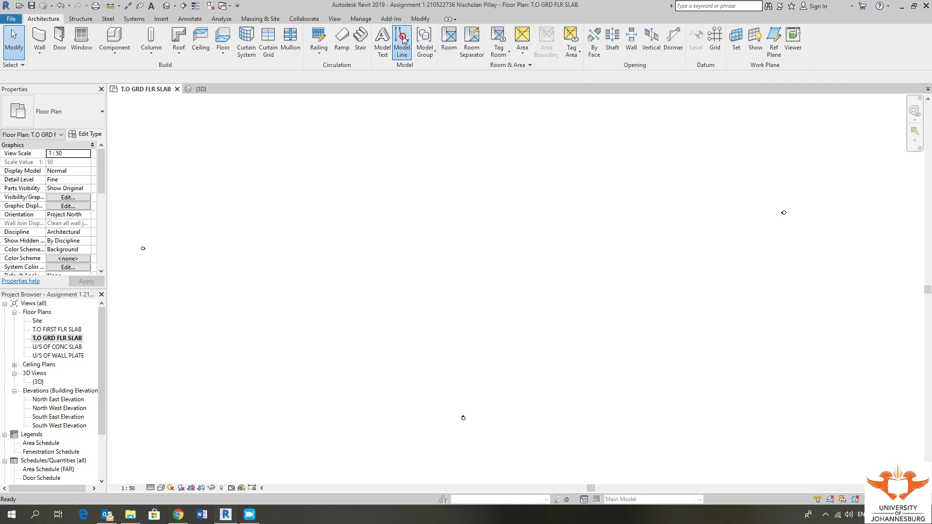
{"action": "left_click", "coordinate": [351, 167]}
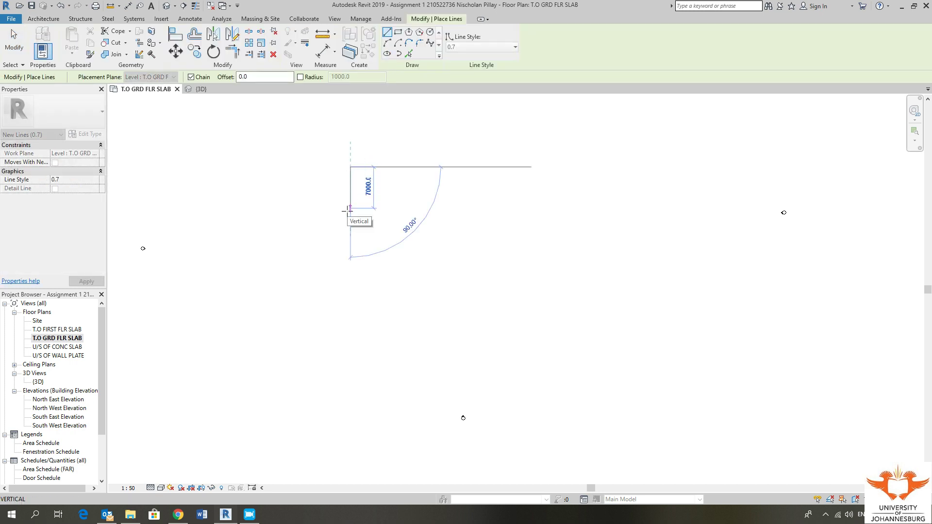
{"action": "type", "text": "3000"}
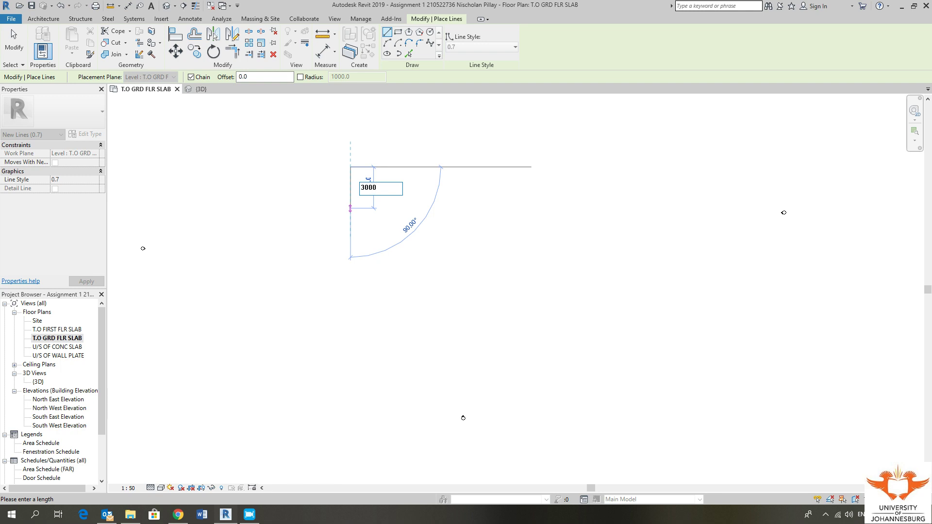
{"action": "type", "text": "0"}
{"action": "key", "text": "Return"}
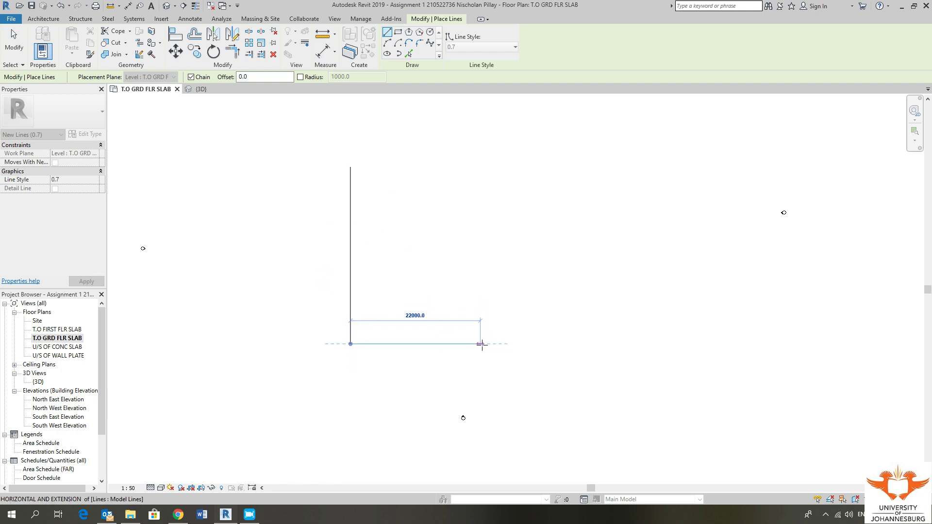
{"action": "type", "text": "15000"}
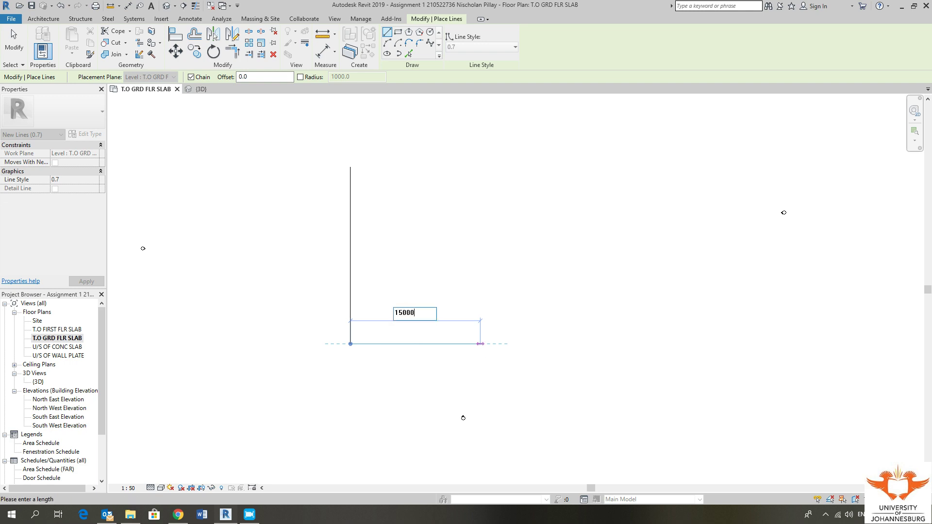
{"action": "key", "text": "Return"}
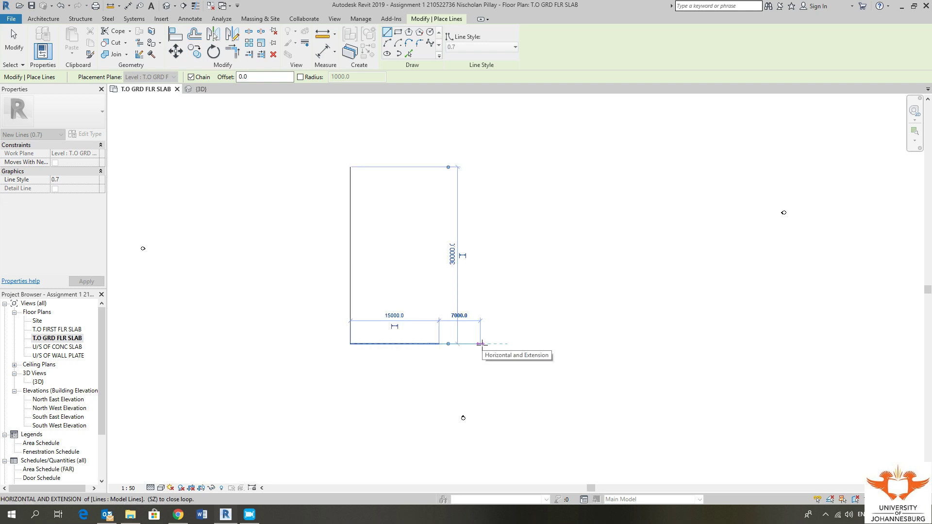
Close the rectangle with a vertical model line up to the first line's top level and a horizontal one back to its start
{"action": "left_click", "coordinate": [439, 344]}
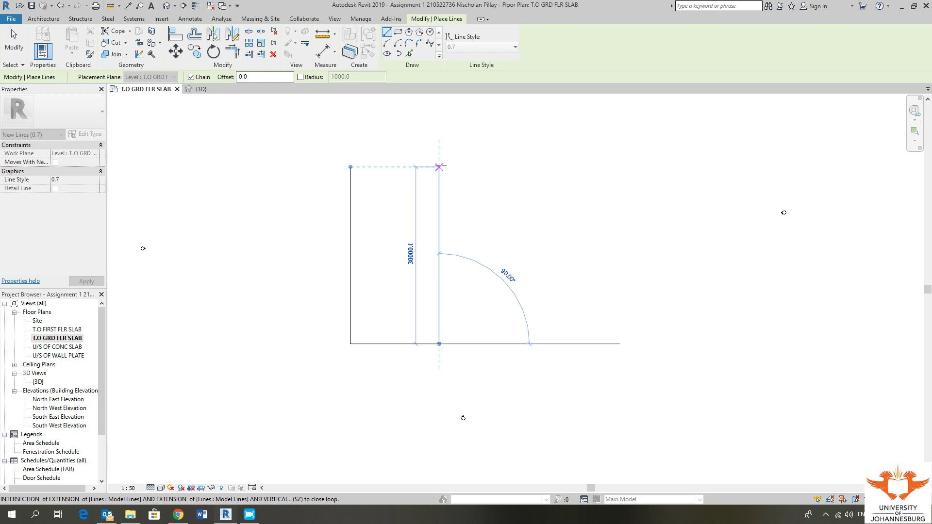
{"action": "left_click", "coordinate": [440, 166]}
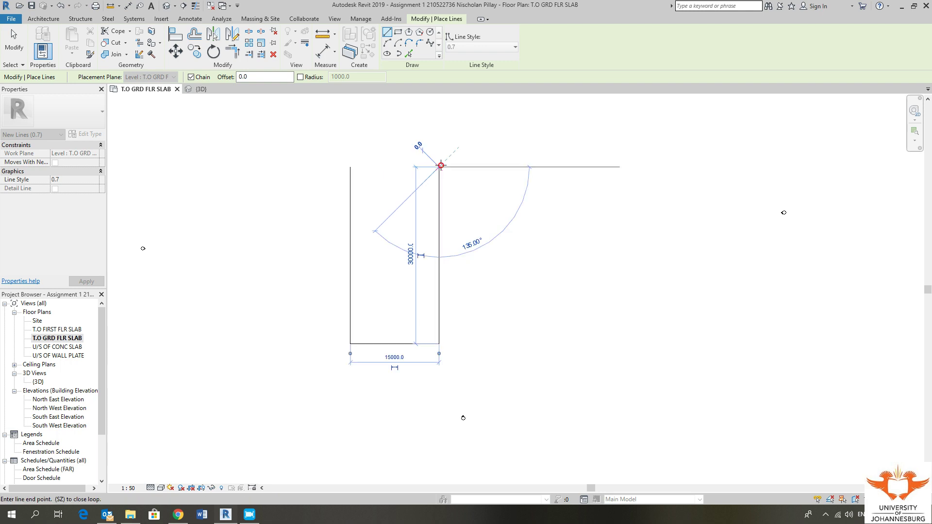
{"action": "left_click", "coordinate": [351, 166]}
{"action": "middle_click_drag", "start_coordinate": [403, 227], "coordinate": [375, 234]}
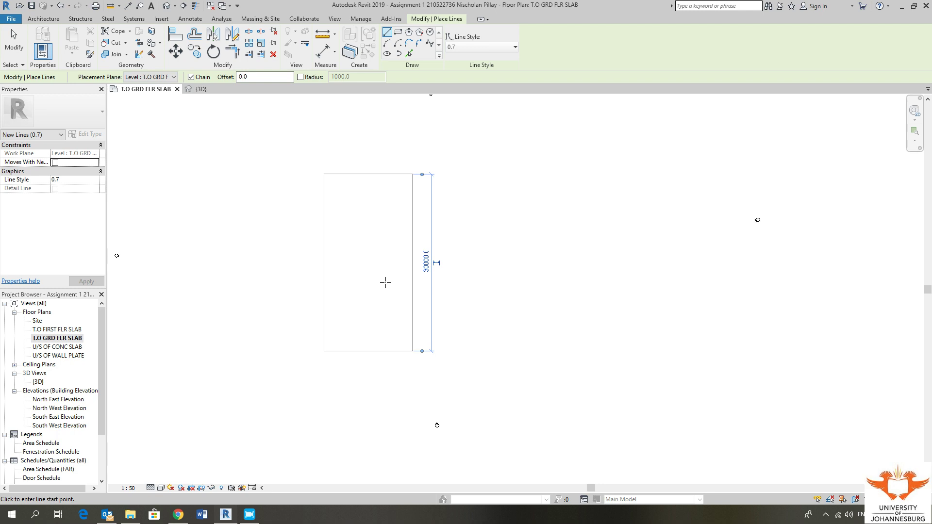
{"action": "key", "text": "Escape"}
{"action": "key", "text": "Escape"}
Move all four lines of the rectangle left so the outline sits close to the left-hand elevation marker
{"action": "scroll", "coordinate": [377, 254], "scroll_direction": "up", "scroll_amount": 1}
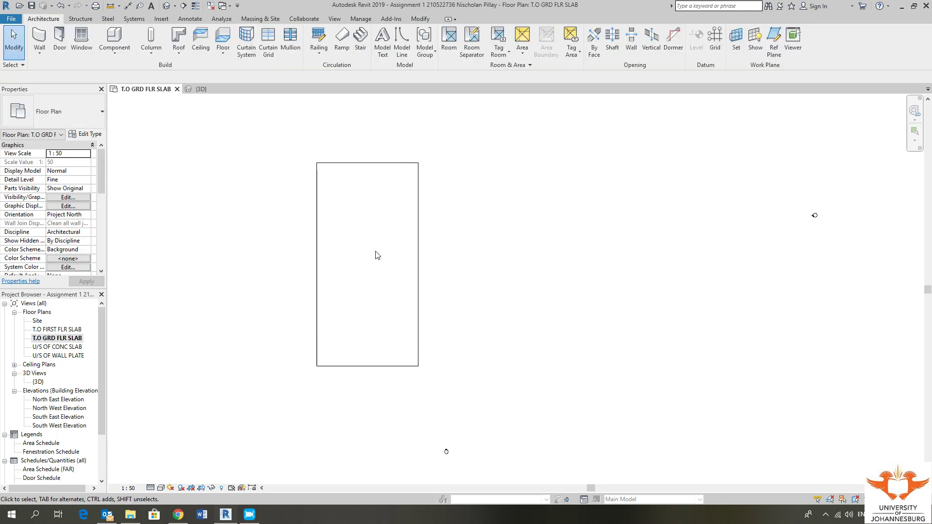
{"action": "scroll", "coordinate": [361, 254], "scroll_direction": "down", "scroll_amount": 2}
{"action": "middle_click_drag", "start_coordinate": [434, 253], "coordinate": [460, 254]}
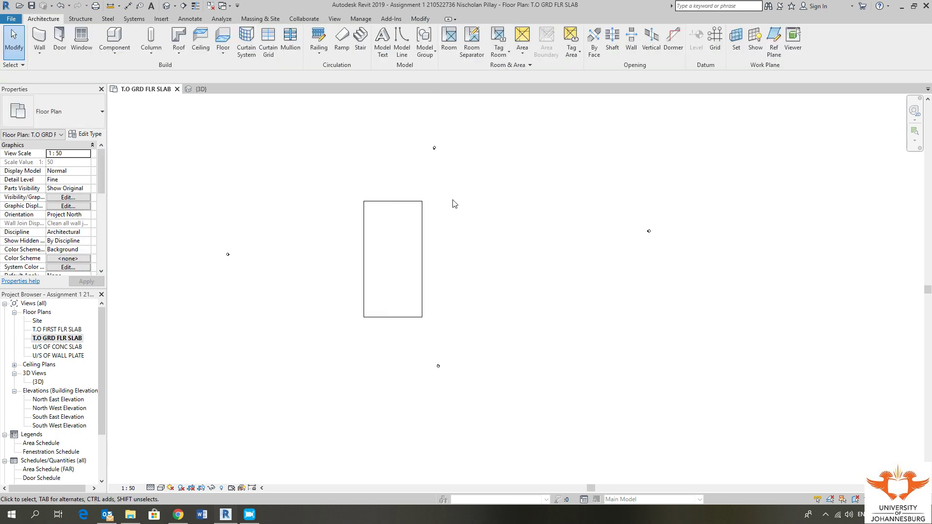
{"action": "left_click_drag", "start_coordinate": [448, 185], "coordinate": [348, 334]}
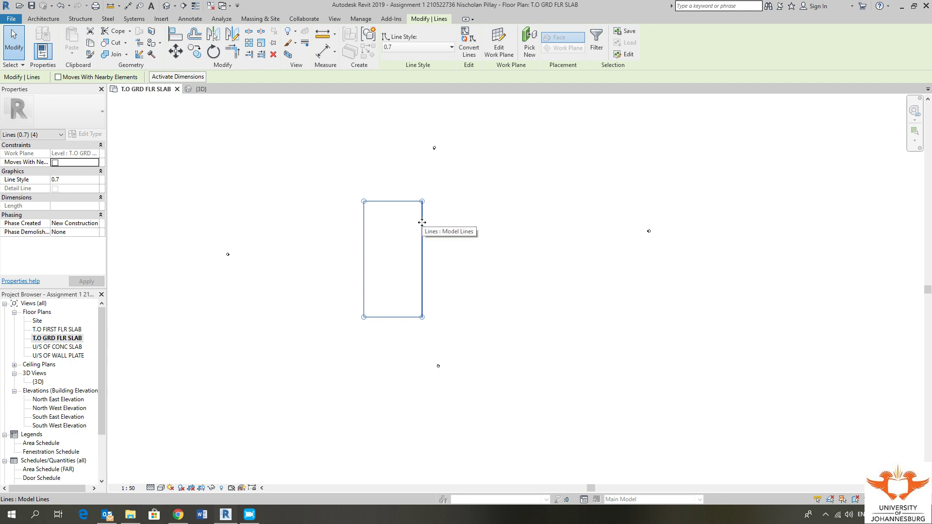
{"action": "left_click_drag", "start_coordinate": [415, 222], "coordinate": [316, 213]}
{"action": "key", "text": "Escape"}
{"action": "scroll", "coordinate": [305, 235], "scroll_direction": "up", "scroll_amount": 2}
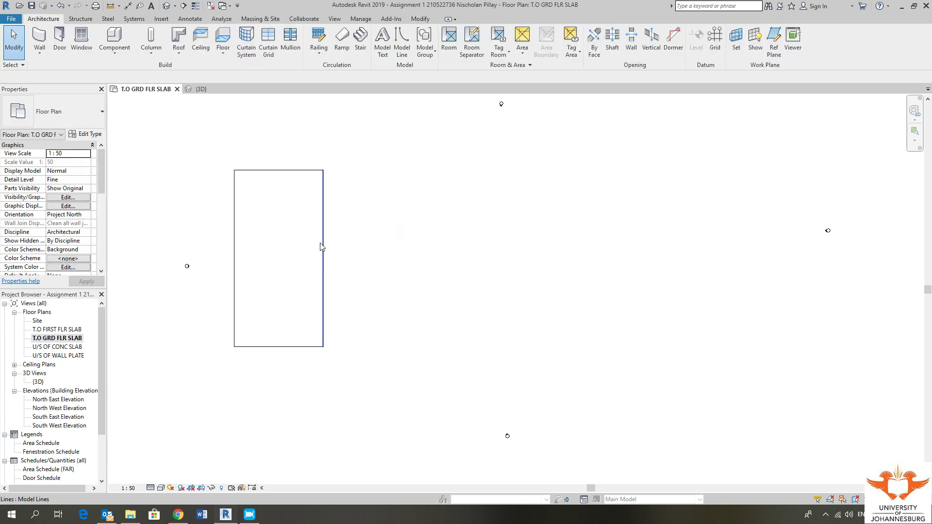
{"action": "middle_click_drag", "start_coordinate": [291, 273], "coordinate": [278, 274]}
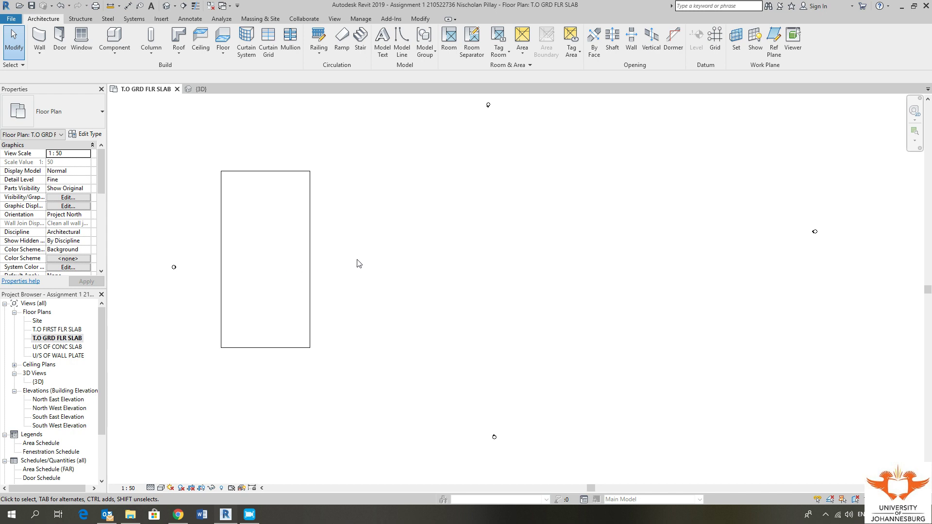
{"action": "middle_click_drag", "start_coordinate": [358, 264], "coordinate": [375, 262]}
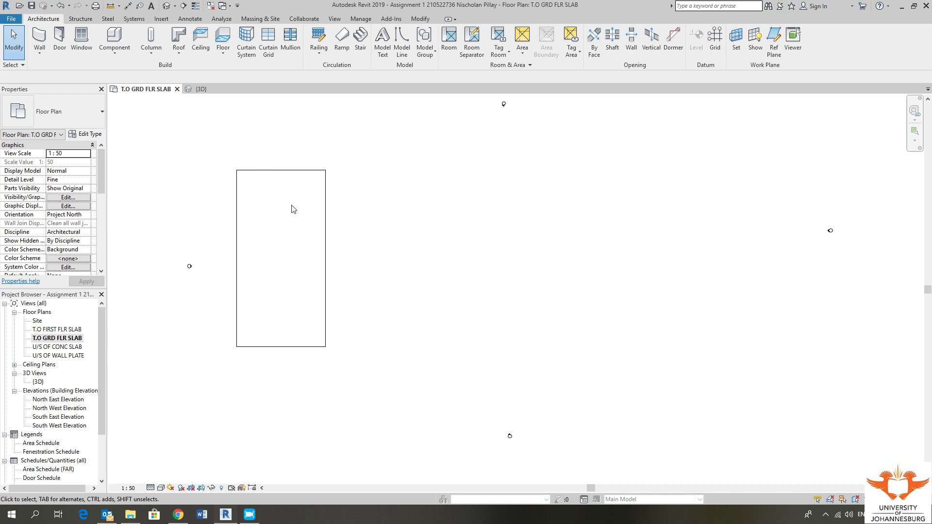
Inspect the rectangle in the default 3D view and return to the T.O GRD FLR SLAB floor plan
{"action": "left_click", "coordinate": [167, 5]}
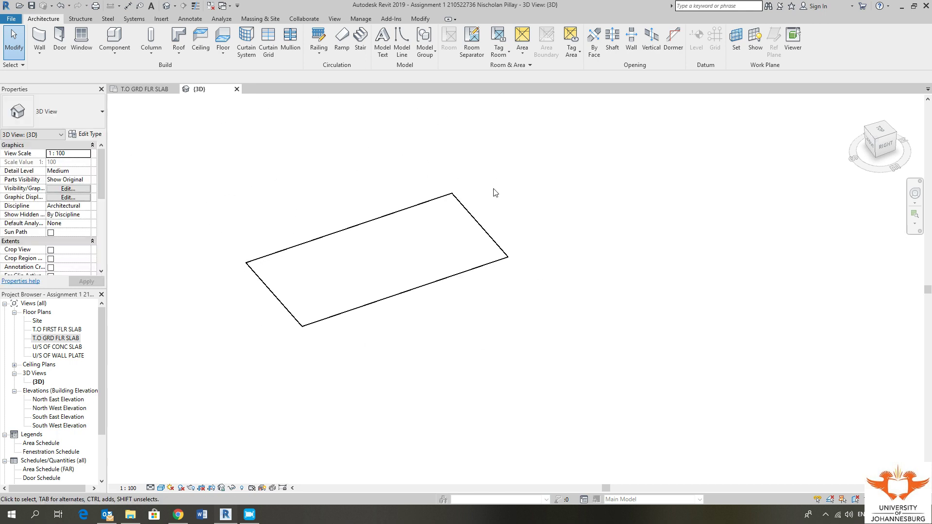
{"action": "scroll", "coordinate": [333, 377], "scroll_direction": "down", "scroll_amount": 2}
{"action": "middle_click_drag", "start_coordinate": [333, 376], "coordinate": [382, 375], "text": "shift"}
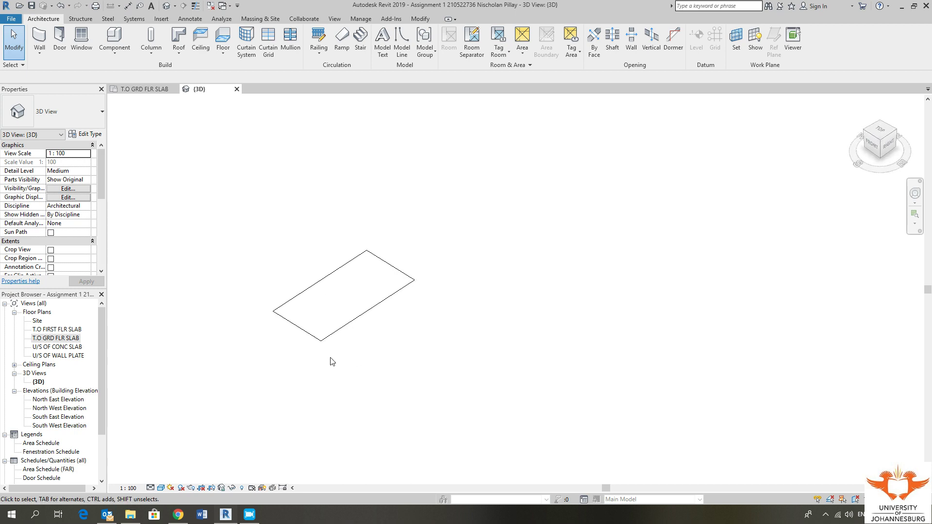
{"action": "double_click", "coordinate": [68, 339]}
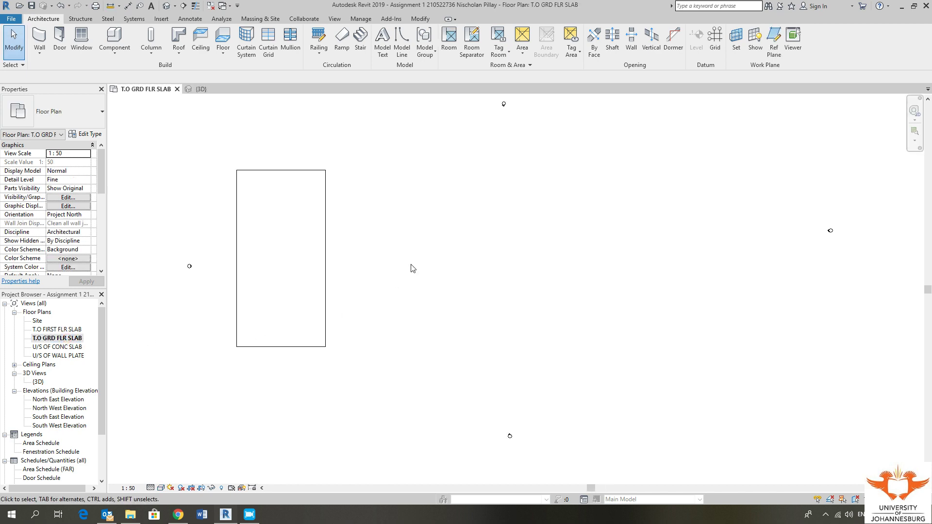
Copy the rectangle's top, right and bottom lines once to the right, from its upper-left corner to its upper-right corner
{"action": "scroll", "coordinate": [330, 277], "scroll_direction": "up", "scroll_amount": 1}
{"action": "middle_click_drag", "start_coordinate": [250, 223], "coordinate": [283, 223]}
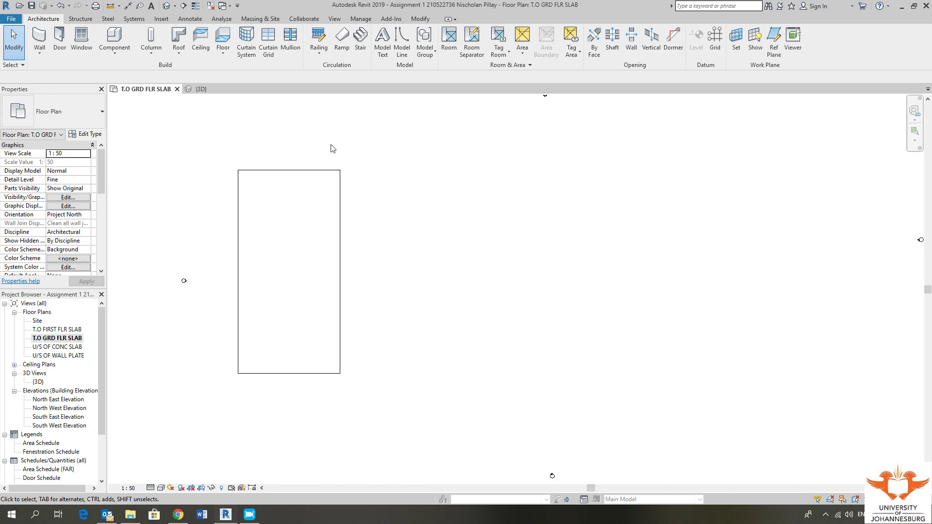
{"action": "middle_click_drag", "start_coordinate": [438, 322], "coordinate": [433, 332]}
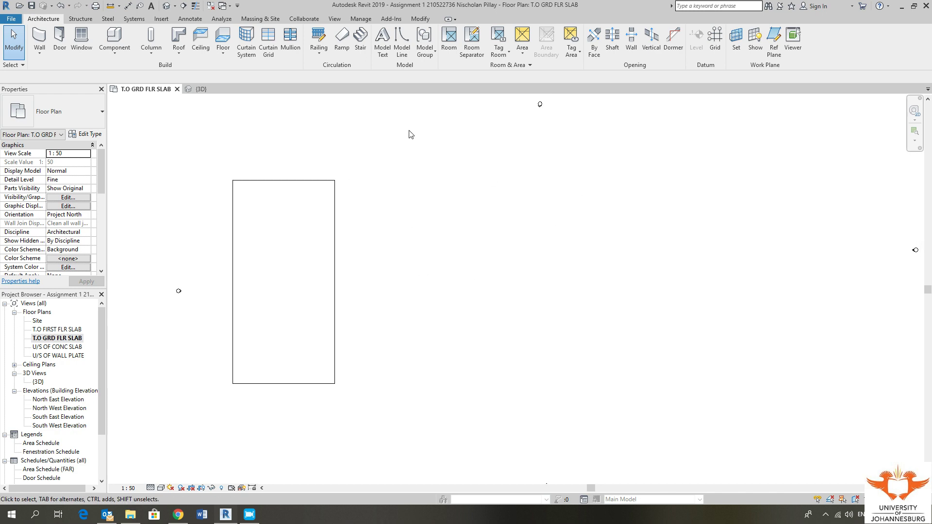
{"action": "left_click_drag", "start_coordinate": [408, 129], "coordinate": [292, 347]}
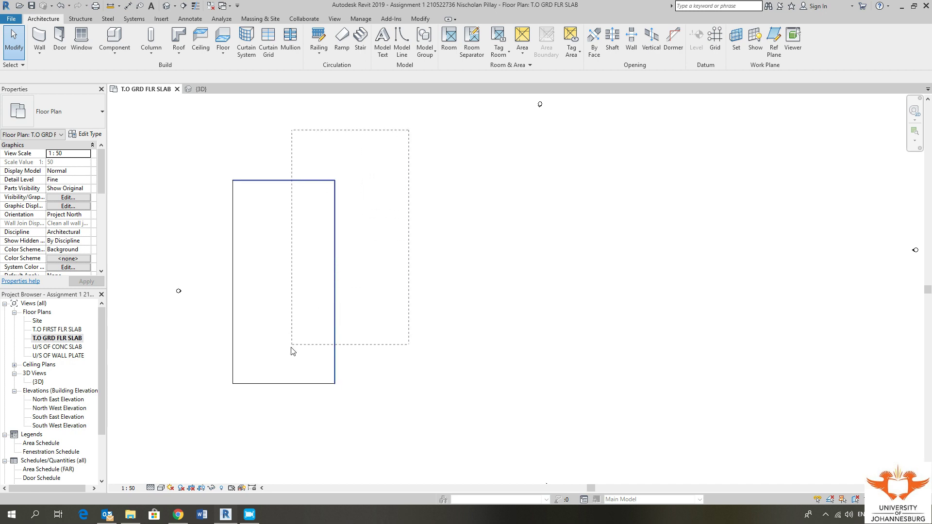
{"action": "left_click_drag", "start_coordinate": [278, 389], "coordinate": [271, 407]}
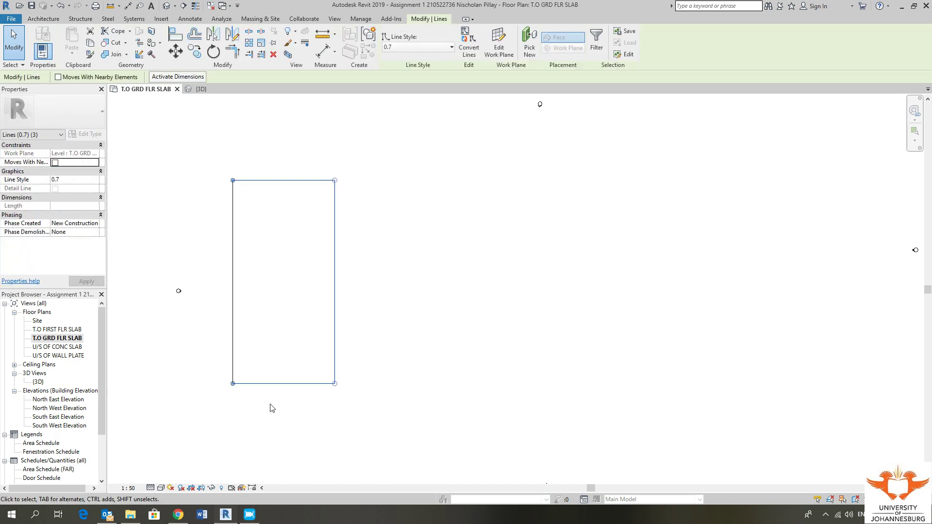
{"action": "left_click", "coordinate": [416, 125]}
{"action": "left_click_drag", "start_coordinate": [416, 121], "coordinate": [283, 403]}
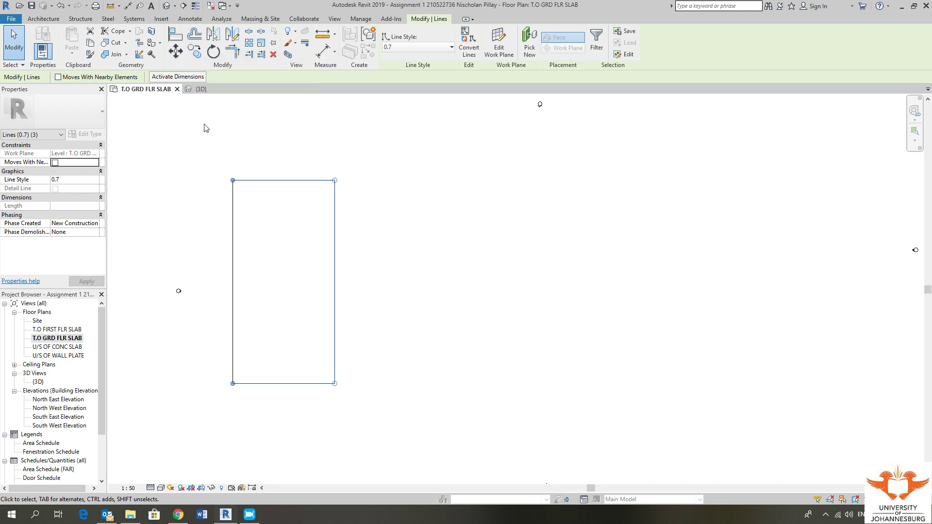
{"action": "left_click", "coordinate": [196, 55]}
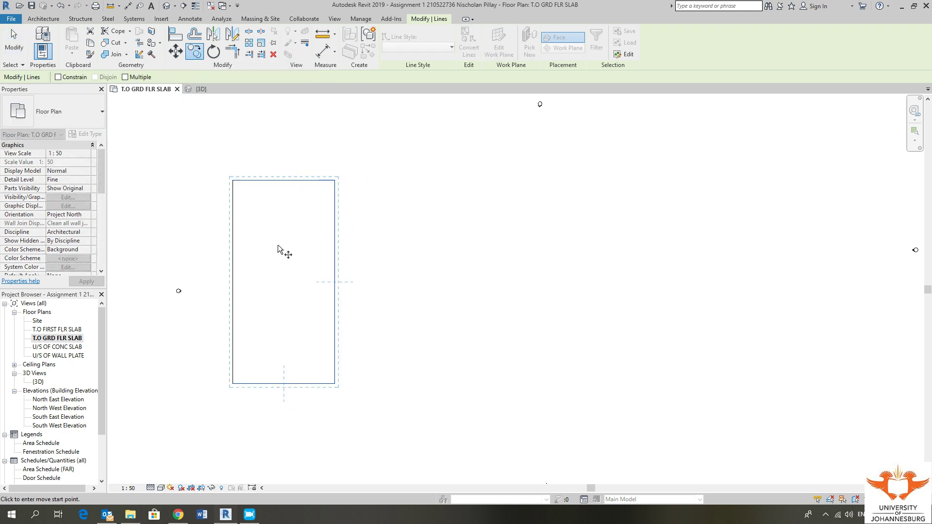
{"action": "left_click", "coordinate": [234, 182]}
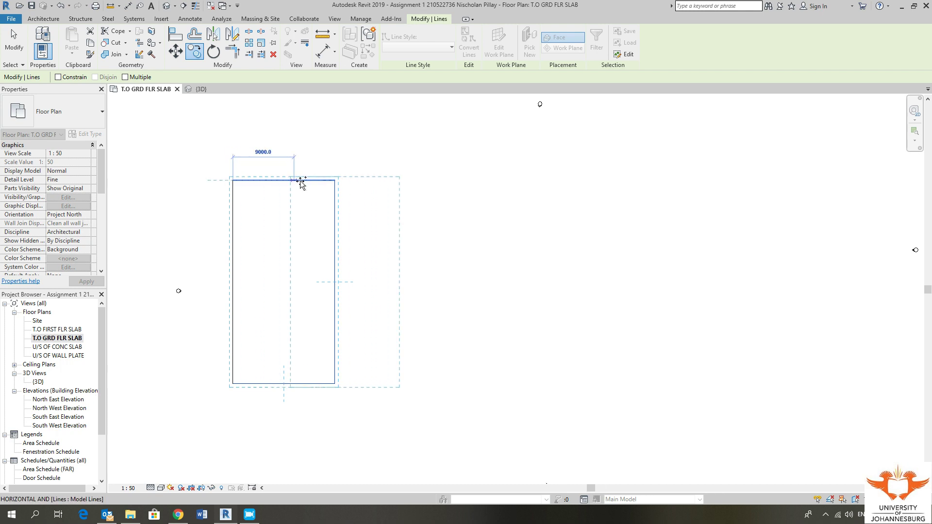
{"action": "left_click", "coordinate": [335, 181]}
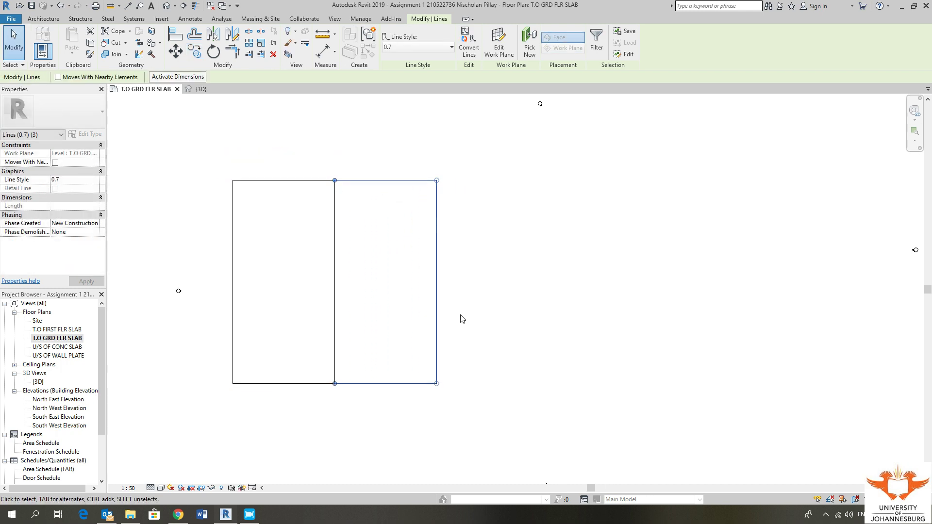
Copy the second bay's three lines three more times to the right with the Multiple option, placing each copy at the preceding bay's upper-right corner
{"action": "middle_click_drag", "start_coordinate": [378, 279], "coordinate": [369, 308]}
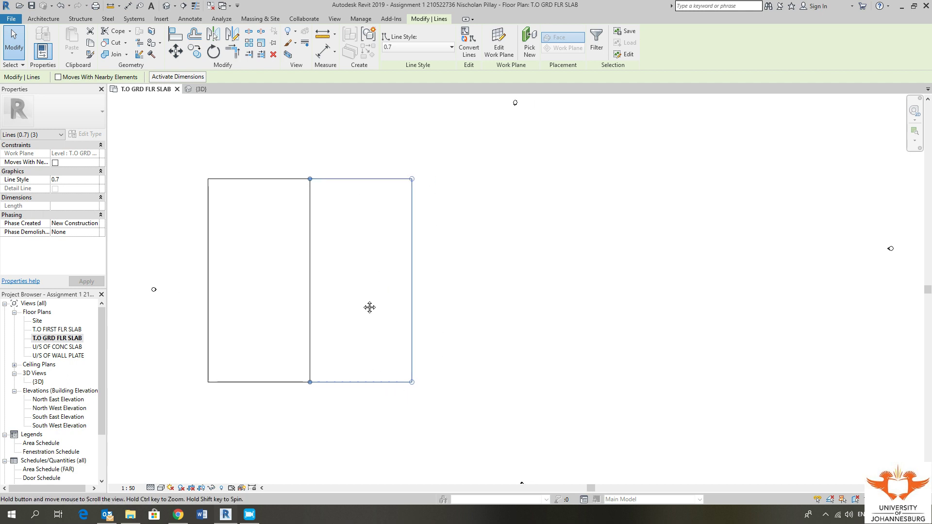
{"action": "left_click", "coordinate": [196, 53]}
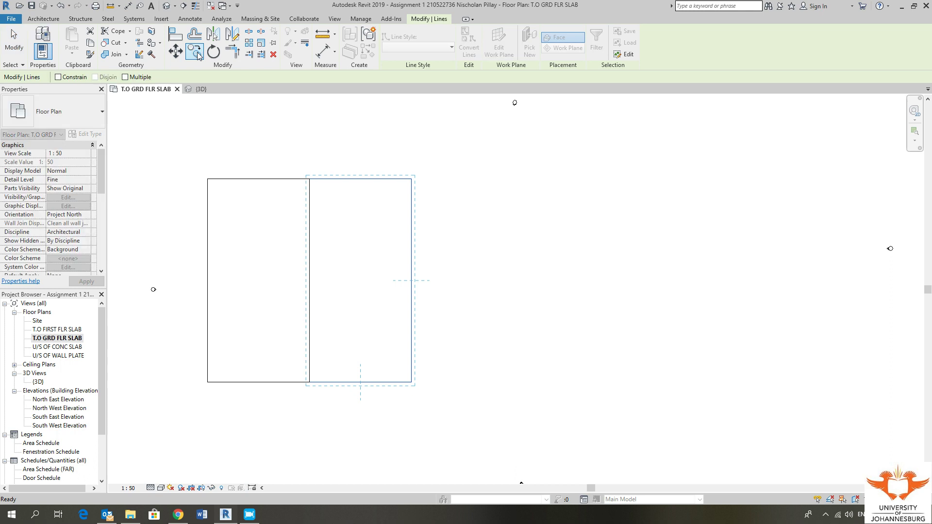
{"action": "left_click", "coordinate": [136, 77]}
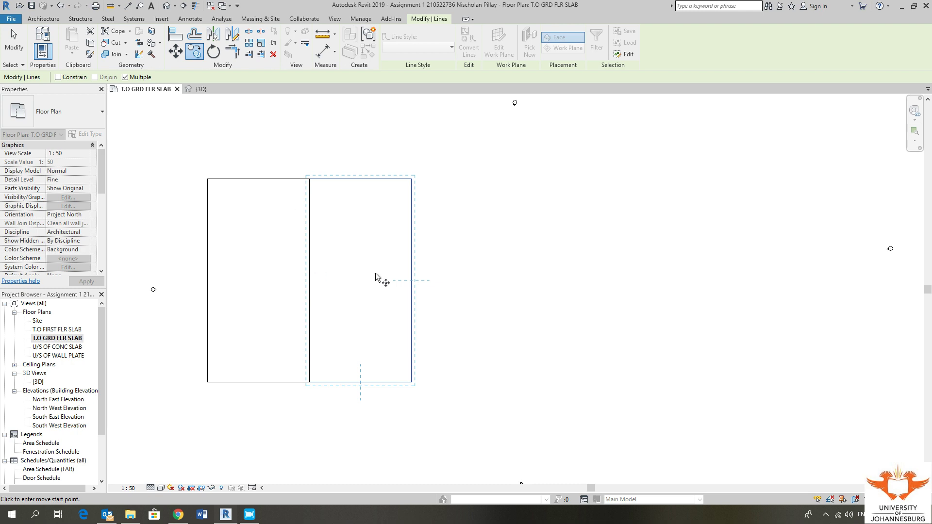
{"action": "left_click", "coordinate": [309, 178]}
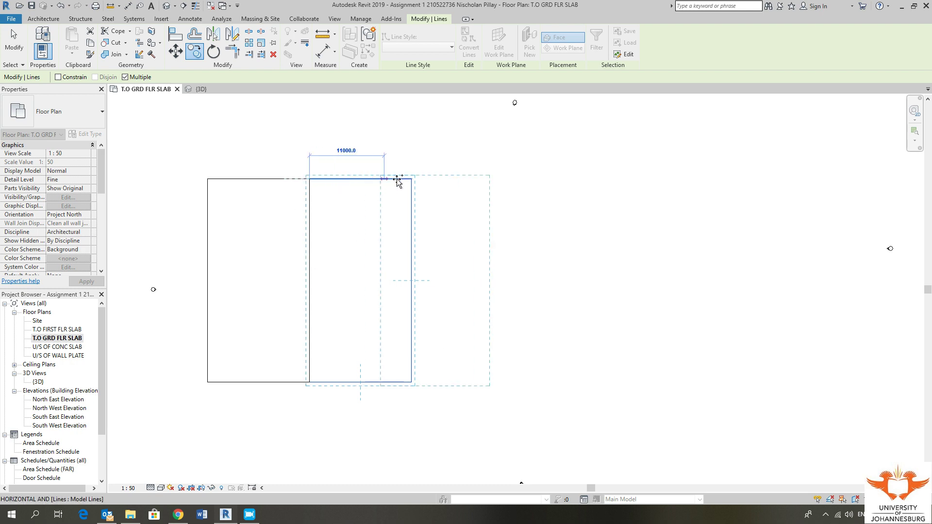
{"action": "left_click", "coordinate": [412, 178]}
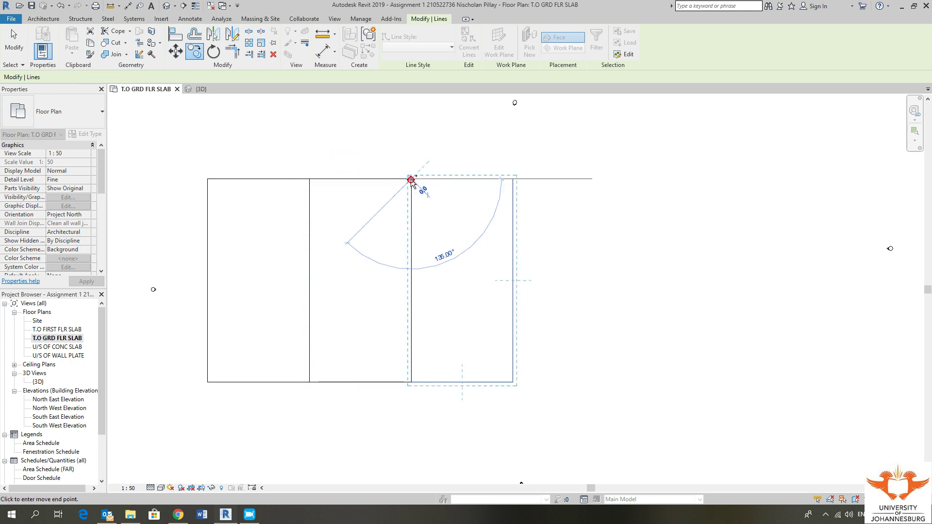
{"action": "left_click", "coordinate": [514, 179]}
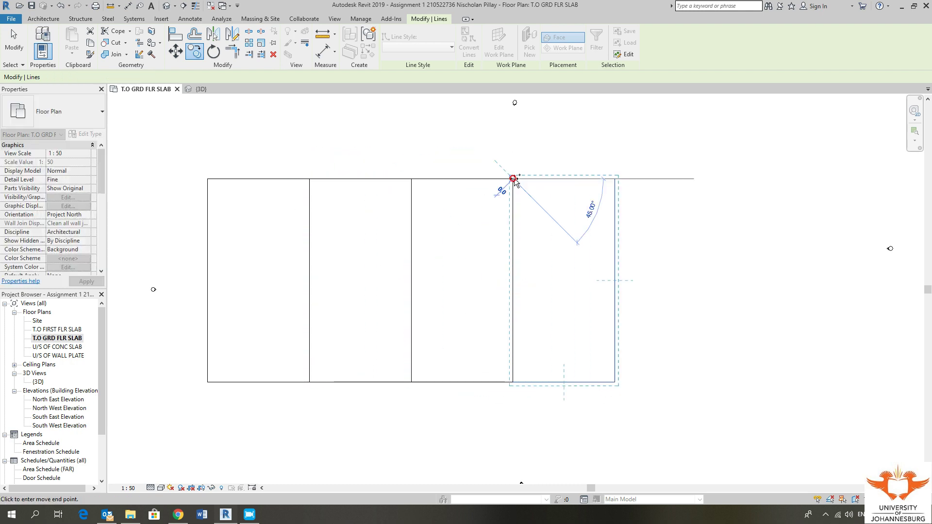
{"action": "left_click", "coordinate": [616, 178]}
{"action": "key", "text": "Escape"}
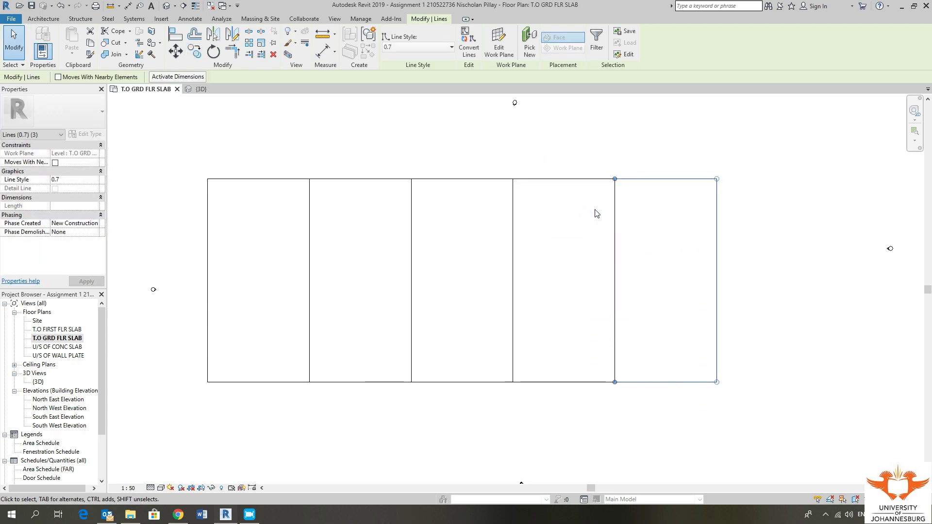
{"action": "key", "text": "Escape"}
{"action": "scroll", "coordinate": [590, 214], "scroll_direction": "down", "scroll_amount": 3}
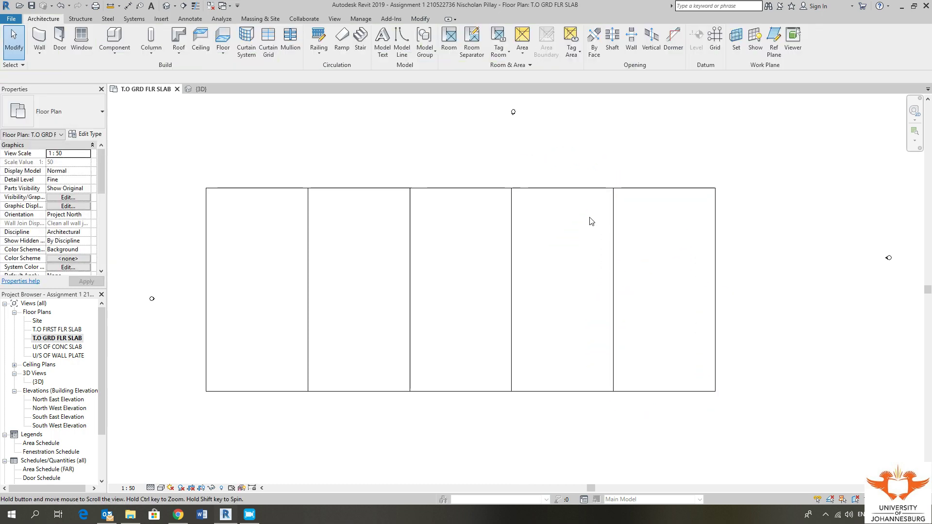
{"action": "middle_click_drag", "start_coordinate": [589, 216], "coordinate": [551, 221]}
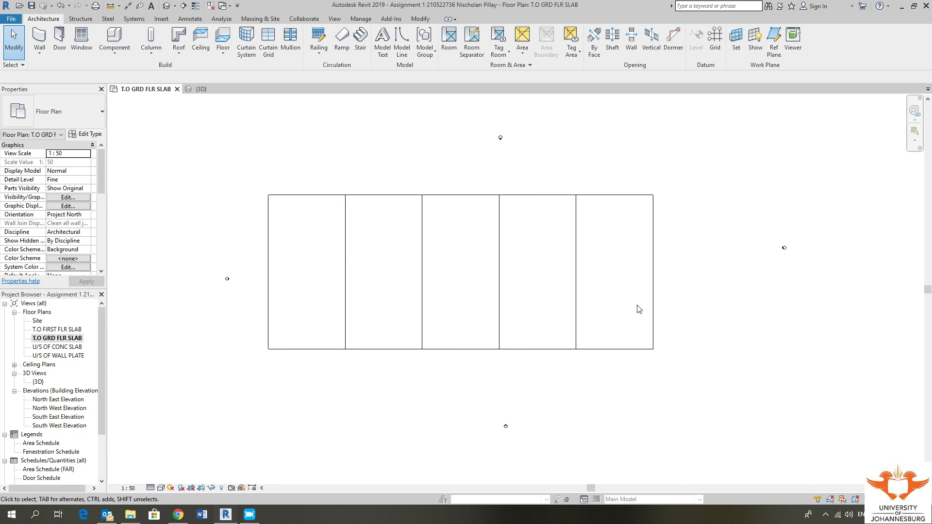
Undo all the bay copies so that only the first rectangle remains in the floor plan
{"action": "key", "text": "ctrl+z"}
{"action": "key", "text": "ctrl+z"}
{"action": "key", "text": "ctrl+z"}
{"action": "key", "text": "ctrl+z"}
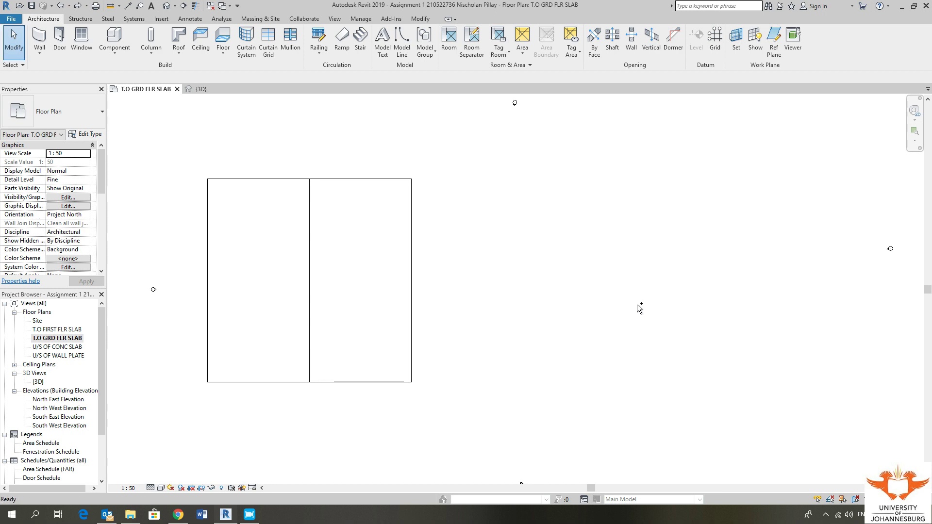
{"action": "middle_click_drag", "start_coordinate": [406, 272], "coordinate": [498, 257]}
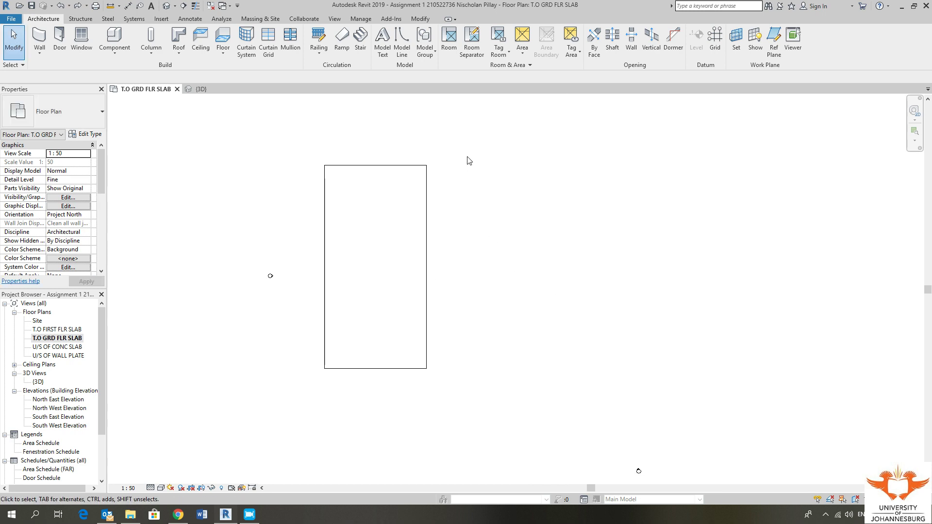
Copy the first rectangle's top, right and bottom lines four times to the right with the Multiple option, placing each copy at the preceding plot's upper-right corner
{"action": "left_click_drag", "start_coordinate": [464, 135], "coordinate": [381, 389]}
{"action": "middle_click_drag", "start_coordinate": [383, 295], "coordinate": [366, 293]}
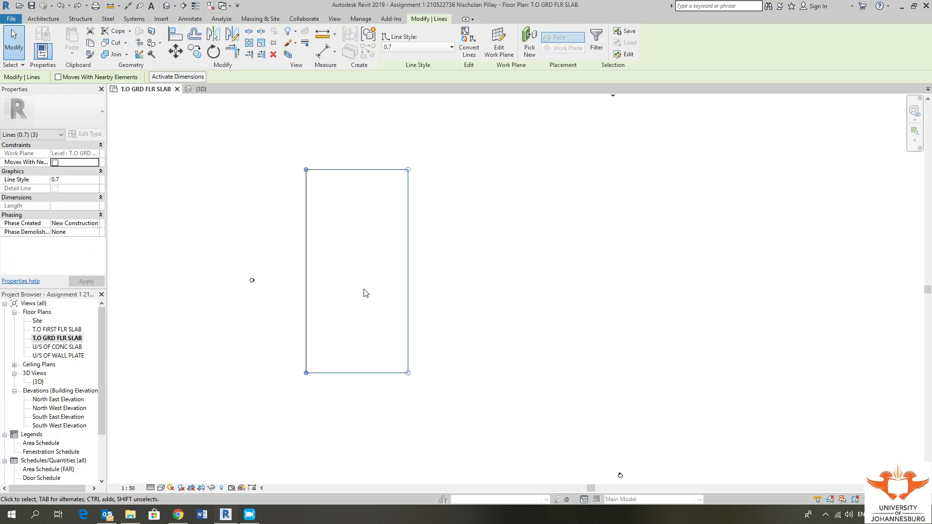
{"action": "left_click", "coordinate": [194, 51]}
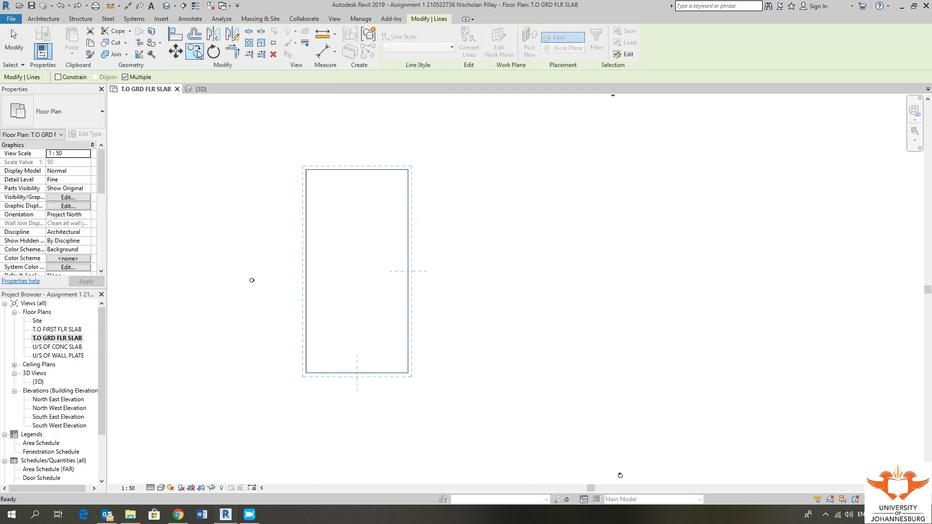
{"action": "left_click", "coordinate": [125, 77]}
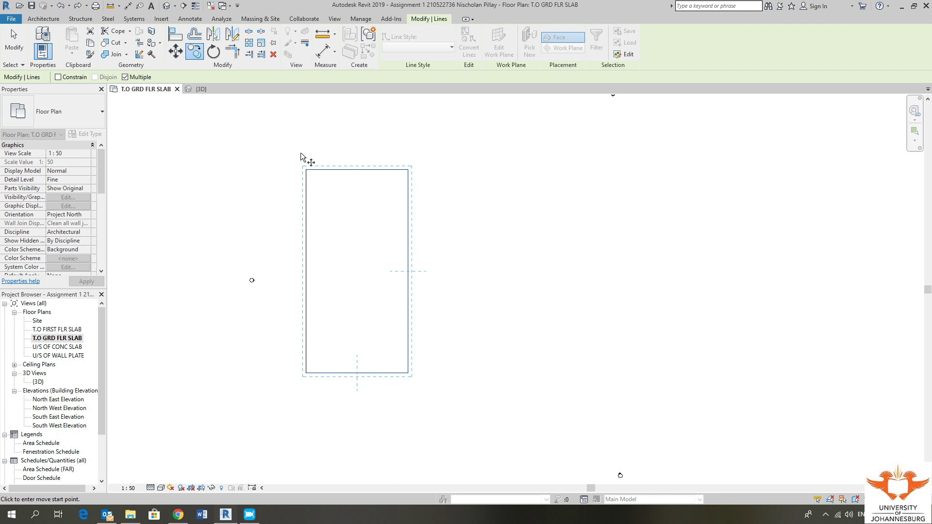
{"action": "left_click", "coordinate": [304, 169]}
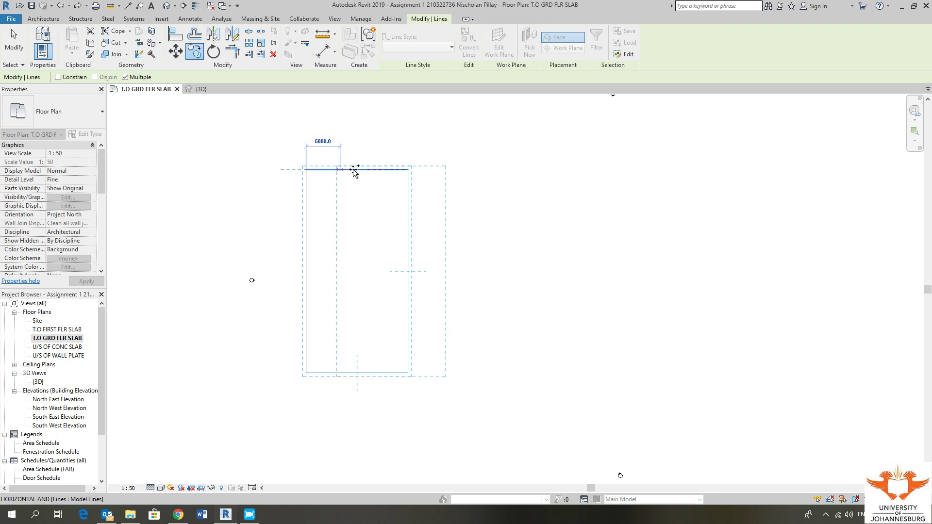
{"action": "left_click", "coordinate": [408, 169]}
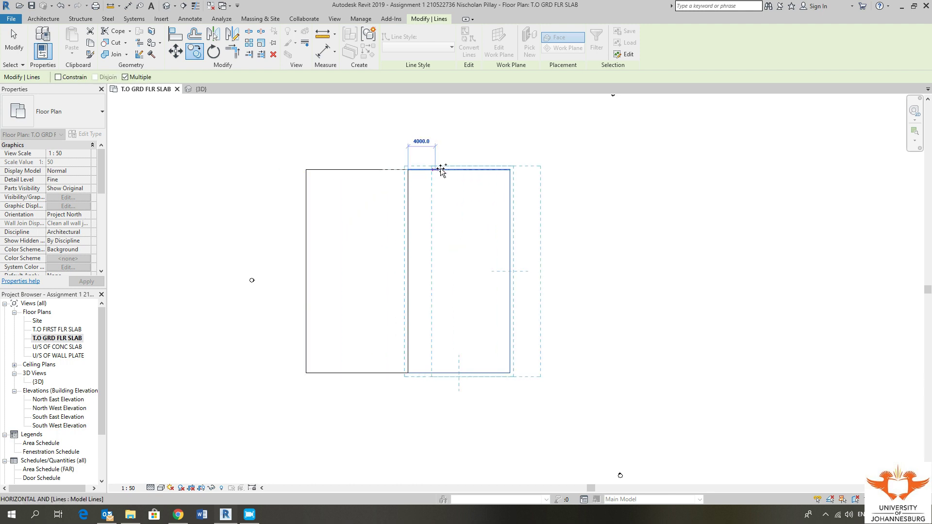
{"action": "left_click", "coordinate": [510, 169]}
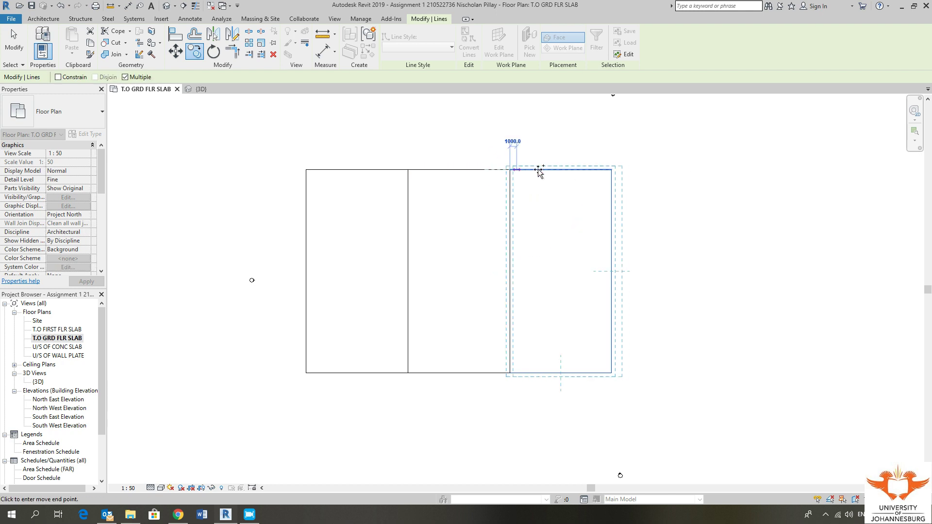
{"action": "left_click", "coordinate": [611, 169]}
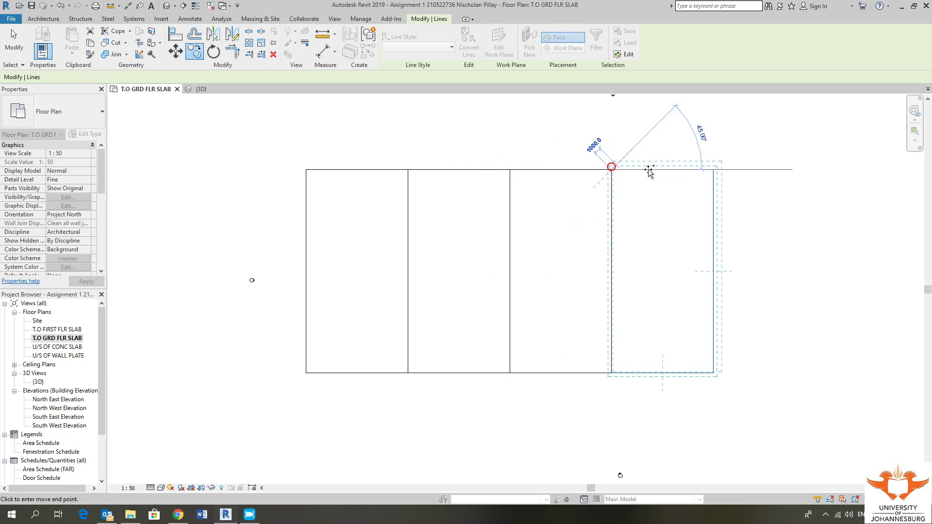
{"action": "left_click", "coordinate": [713, 170]}
{"action": "middle_click_drag", "start_coordinate": [747, 173], "coordinate": [566, 167]}
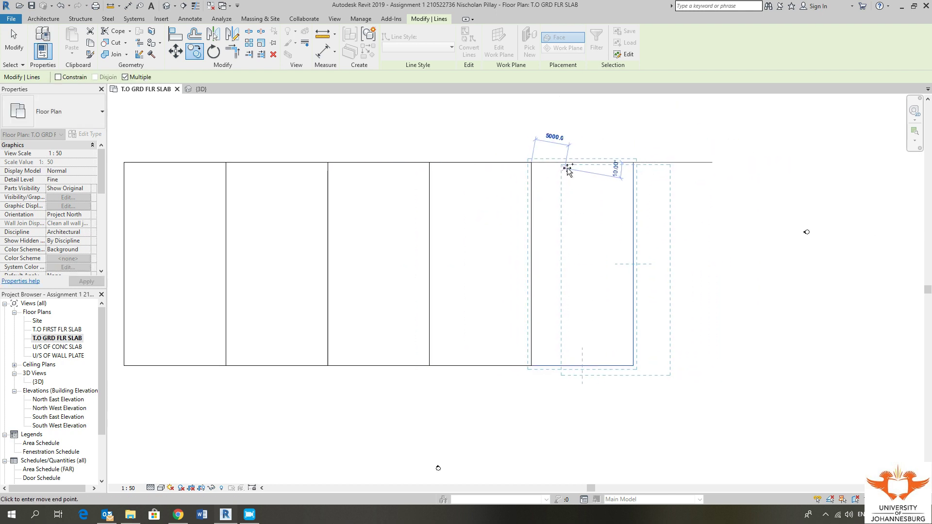
{"action": "key", "text": "Escape"}
{"action": "key", "text": "Escape"}
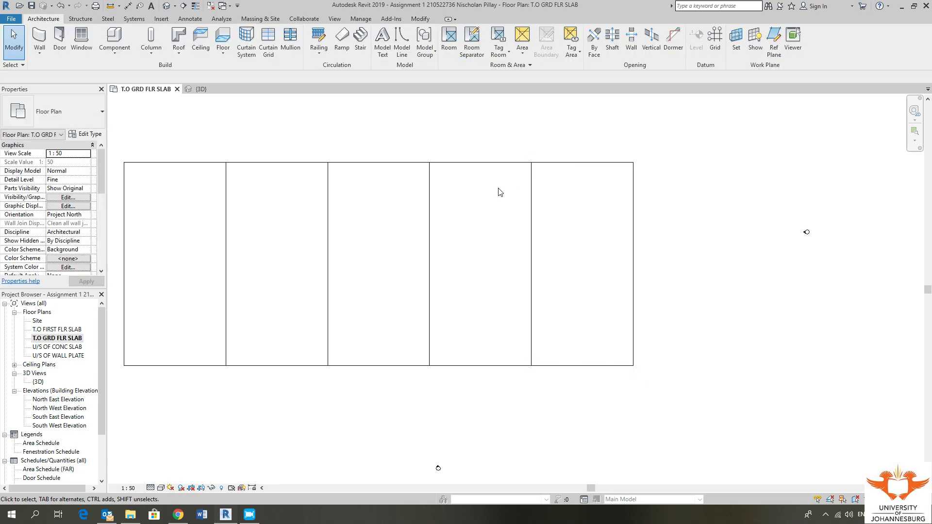
{"action": "middle_click_drag", "start_coordinate": [501, 193], "coordinate": [552, 250]}
{"action": "scroll", "coordinate": [582, 209], "scroll_direction": "down", "scroll_amount": 1}
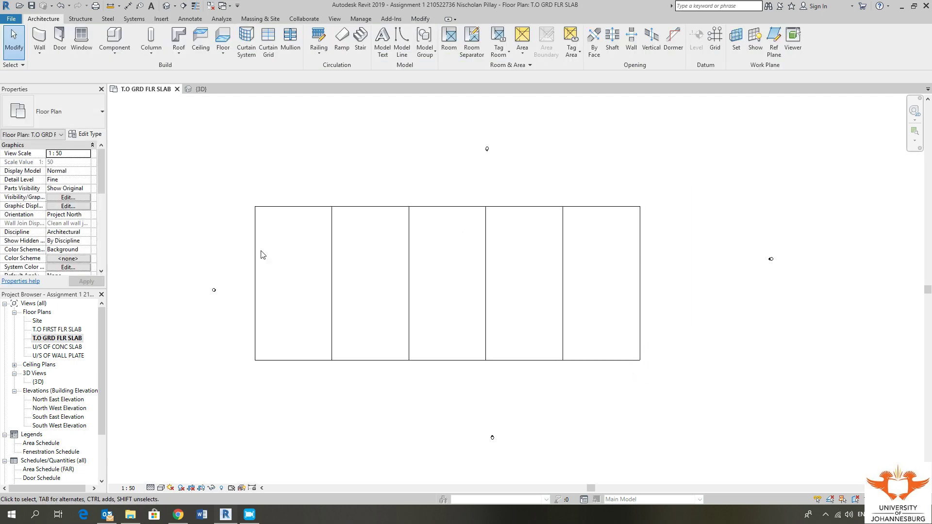
{"action": "middle_click_drag", "start_coordinate": [466, 305], "coordinate": [451, 304]}
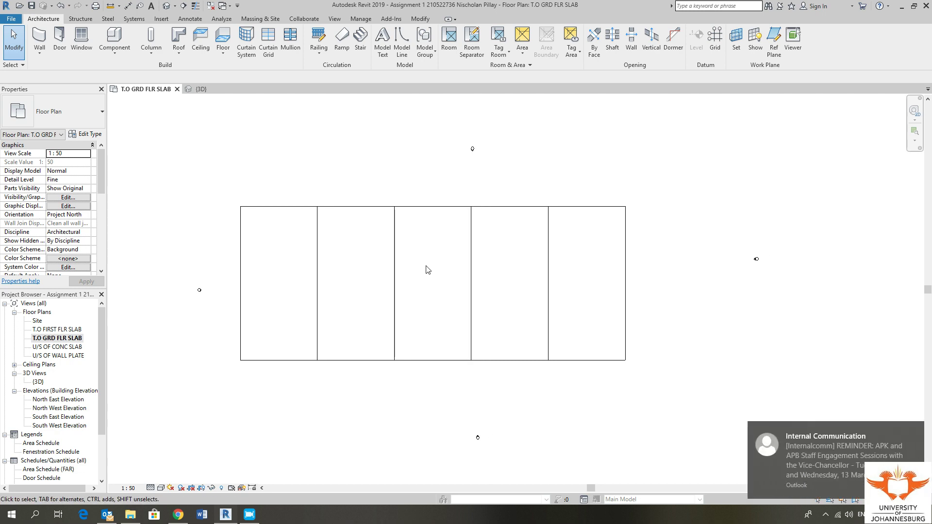
{"action": "left_click", "coordinate": [915, 431]}
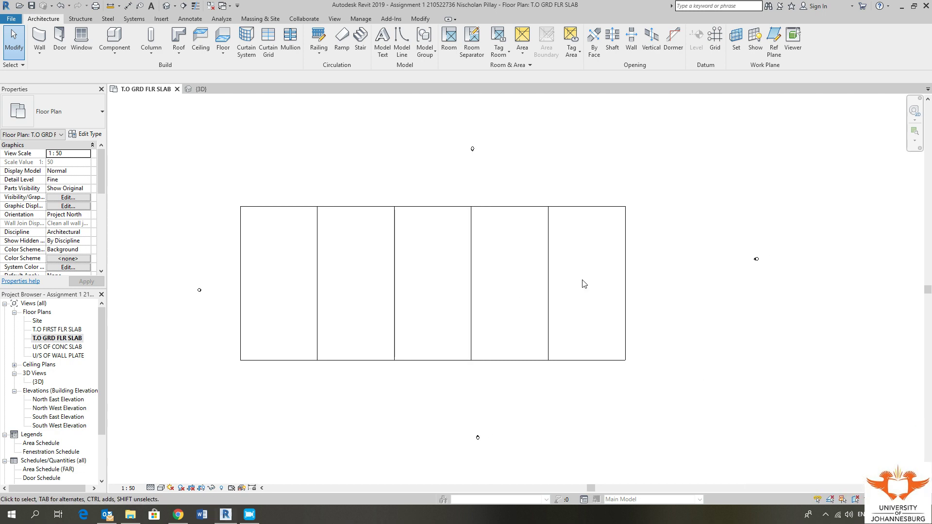
{"action": "middle_click_drag", "start_coordinate": [497, 275], "coordinate": [491, 316]}
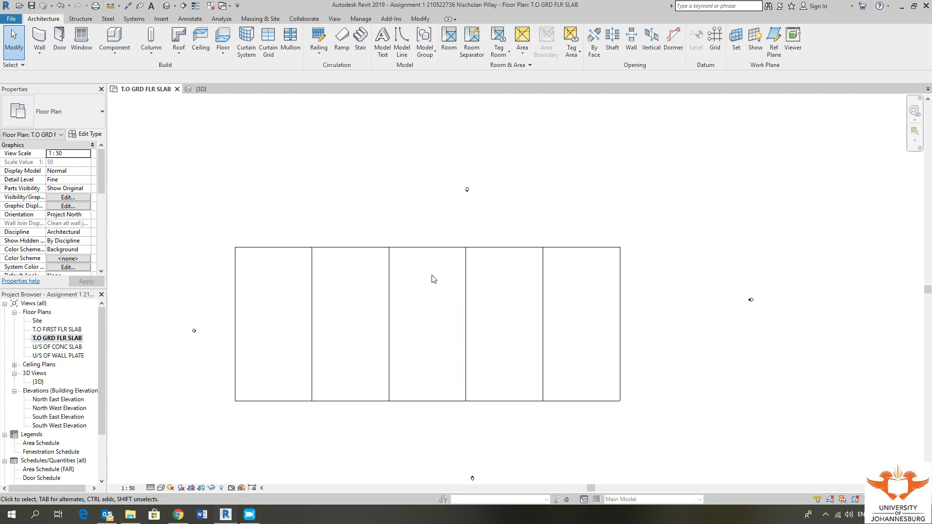
{"action": "middle_click_drag", "start_coordinate": [431, 277], "coordinate": [420, 297]}
{"action": "scroll", "coordinate": [439, 244], "scroll_direction": "up", "scroll_amount": 2}
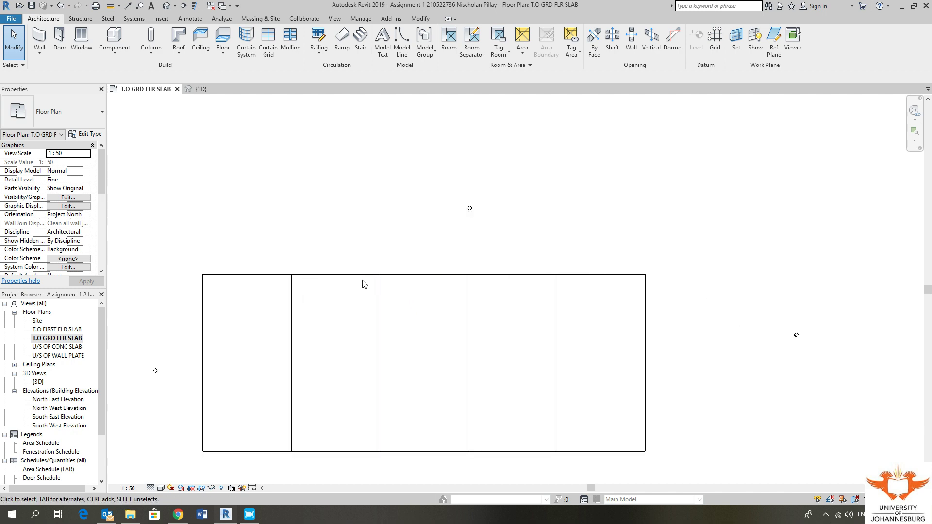
{"action": "scroll", "coordinate": [364, 285], "scroll_direction": "down", "scroll_amount": 2}
{"action": "middle_click_drag", "start_coordinate": [384, 247], "coordinate": [391, 256]}
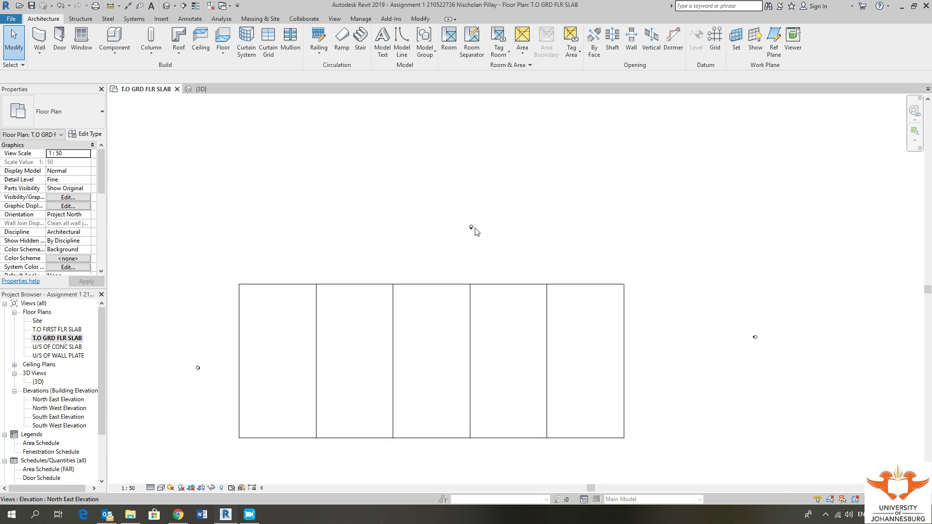
Move the upper, left and right elevation markers farther outward from the row of five plots
{"action": "scroll", "coordinate": [500, 205], "scroll_direction": "down", "scroll_amount": 2}
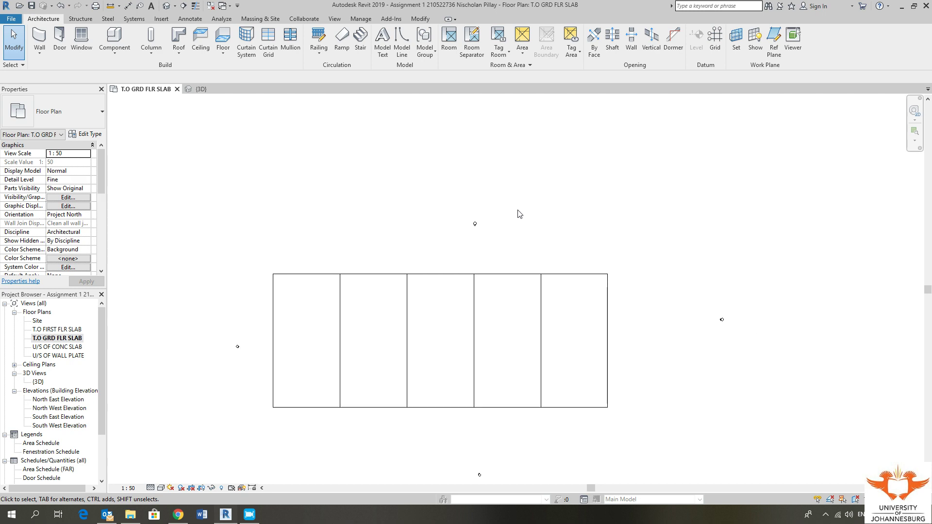
{"action": "middle_click_drag", "start_coordinate": [519, 214], "coordinate": [530, 214]}
{"action": "mouse_move", "coordinate": [508, 198]}
{"action": "left_mouse_down"}
{"action": "mouse_move", "coordinate": [459, 245]}
{"action": "mouse_move", "coordinate": [468, 198]}
{"action": "mouse_move", "coordinate": [441, 150]}
{"action": "left_mouse_up"}
{"action": "left_click", "coordinate": [259, 320]}
{"action": "left_click_drag", "start_coordinate": [247, 347], "coordinate": [173, 348]}
{"action": "left_click_drag", "start_coordinate": [794, 301], "coordinate": [699, 346]}
{"action": "left_click_drag", "start_coordinate": [731, 319], "coordinate": [759, 323]}
Move the lower elevation marker farther down from the plots' bottom edge and clear the selection
{"action": "middle_click_drag", "start_coordinate": [643, 392], "coordinate": [676, 260]}
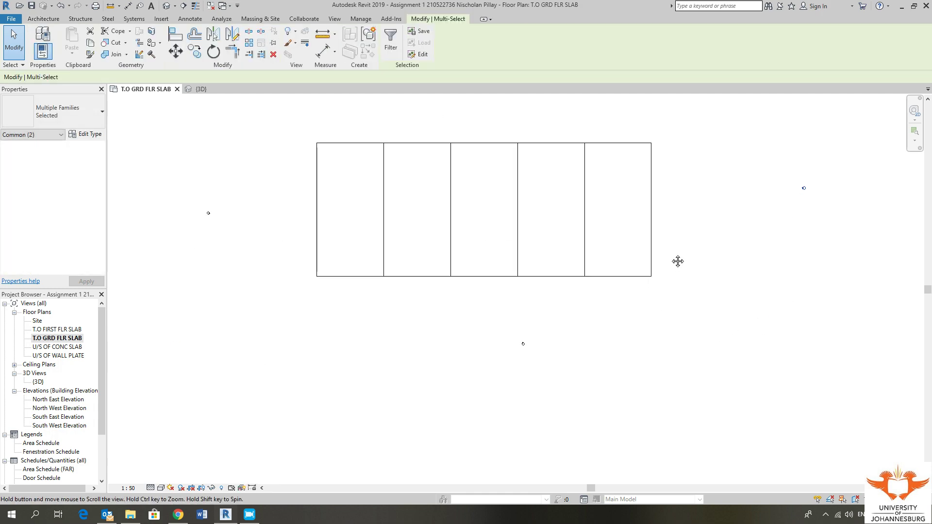
{"action": "left_click_drag", "start_coordinate": [547, 332], "coordinate": [468, 383]}
{"action": "mouse_move", "coordinate": [522, 348]}
{"action": "left_mouse_down"}
{"action": "mouse_move", "coordinate": [487, 391]}
{"action": "mouse_move", "coordinate": [487, 408]}
{"action": "left_mouse_up"}
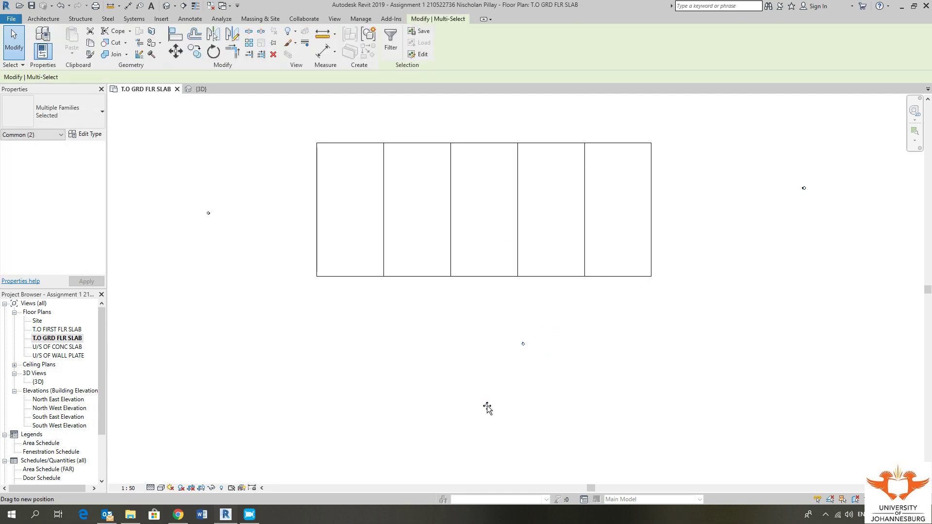
{"action": "middle_click_drag", "start_coordinate": [474, 318], "coordinate": [462, 385]}
{"action": "key", "text": "Escape"}
{"action": "middle_click_drag", "start_coordinate": [465, 277], "coordinate": [443, 236]}
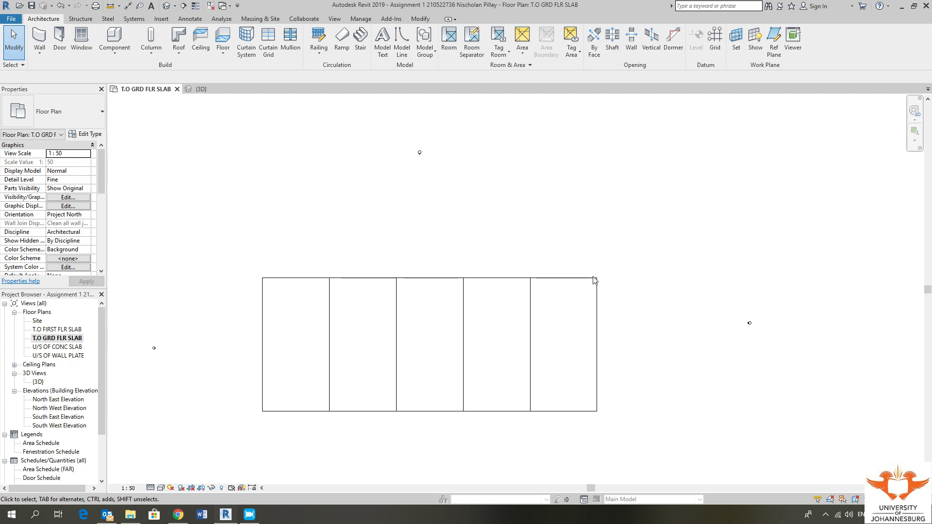
{"action": "middle_click_drag", "start_coordinate": [453, 410], "coordinate": [452, 406]}
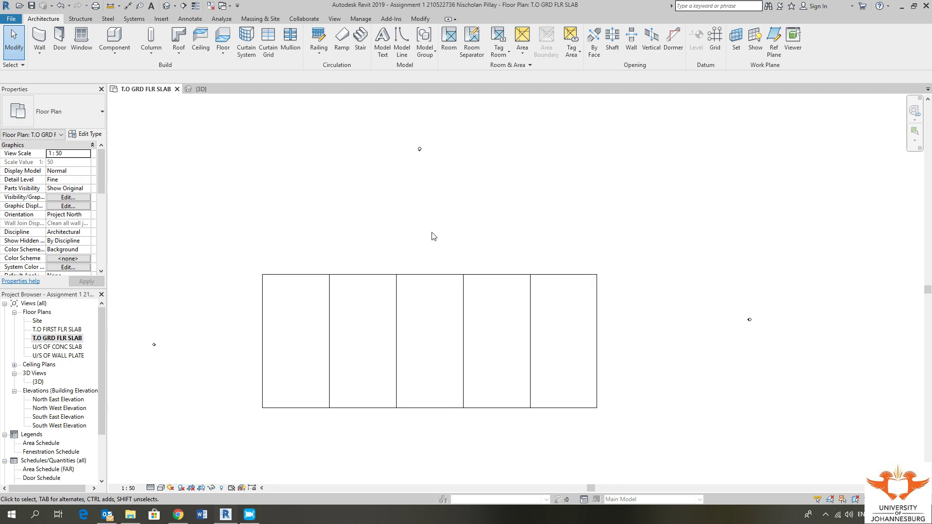
{"action": "middle_click_drag", "start_coordinate": [433, 237], "coordinate": [415, 248]}
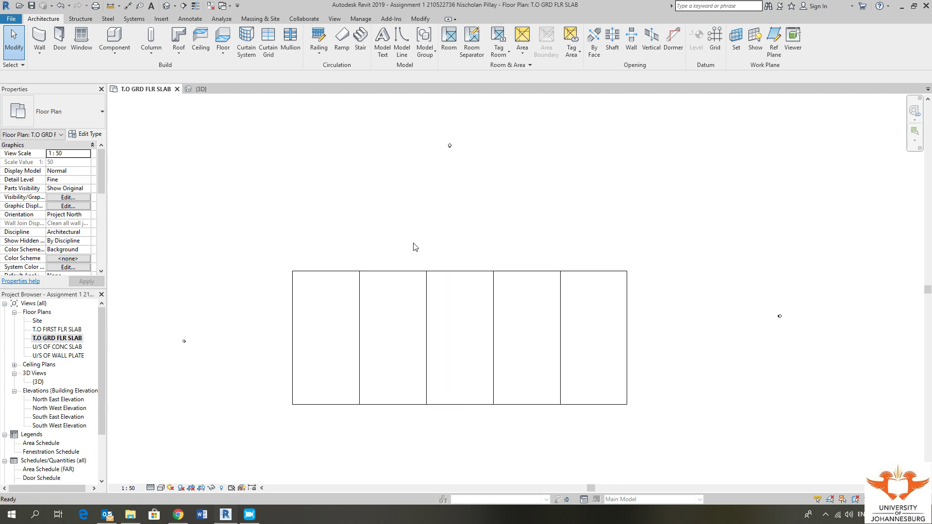
Offset copies of the first plot's top and bottom lines 3000 mm outward, above and below the plot
{"action": "left_click", "coordinate": [426, 18]}
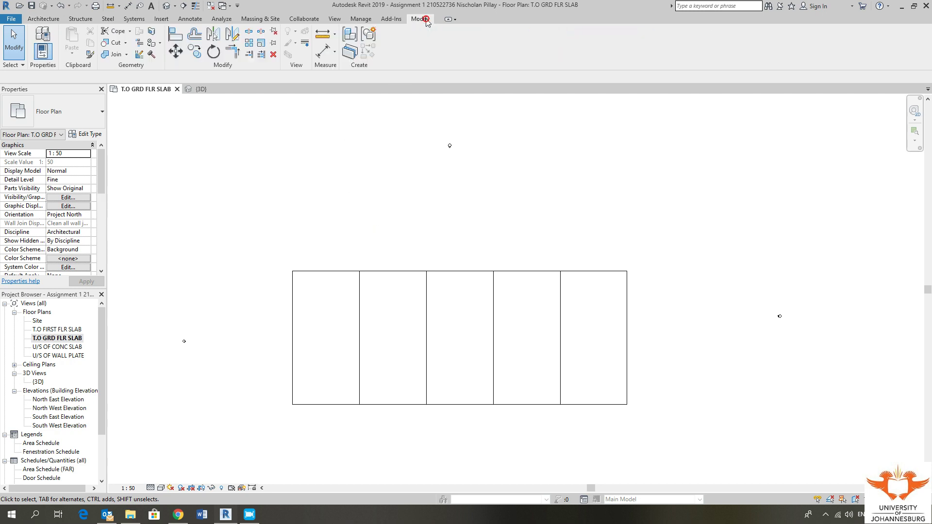
{"action": "left_click", "coordinate": [195, 34]}
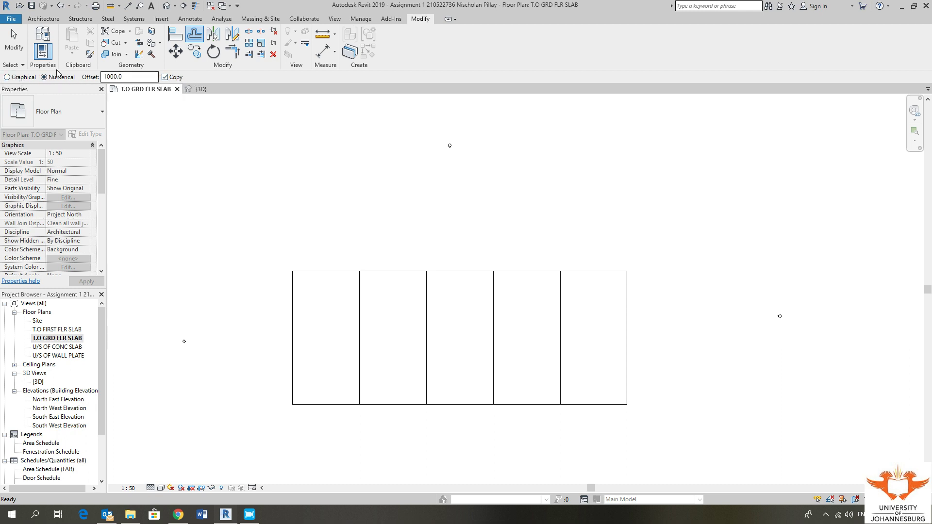
{"action": "left_click", "coordinate": [118, 78]}
{"action": "double_click", "coordinate": [141, 78]}
{"action": "key", "text": "BackSpace"}
{"action": "type", "text": "3000"}
{"action": "key", "text": "Return"}
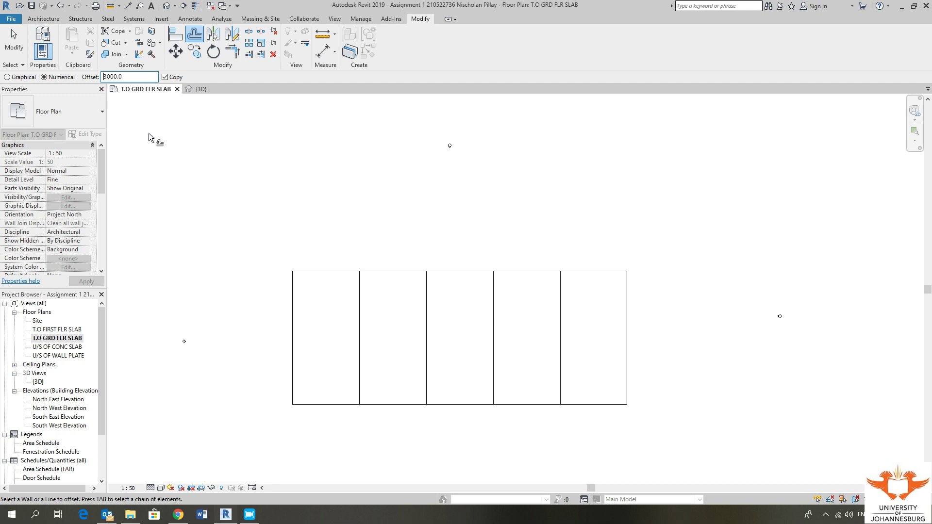
{"action": "left_click", "coordinate": [320, 271]}
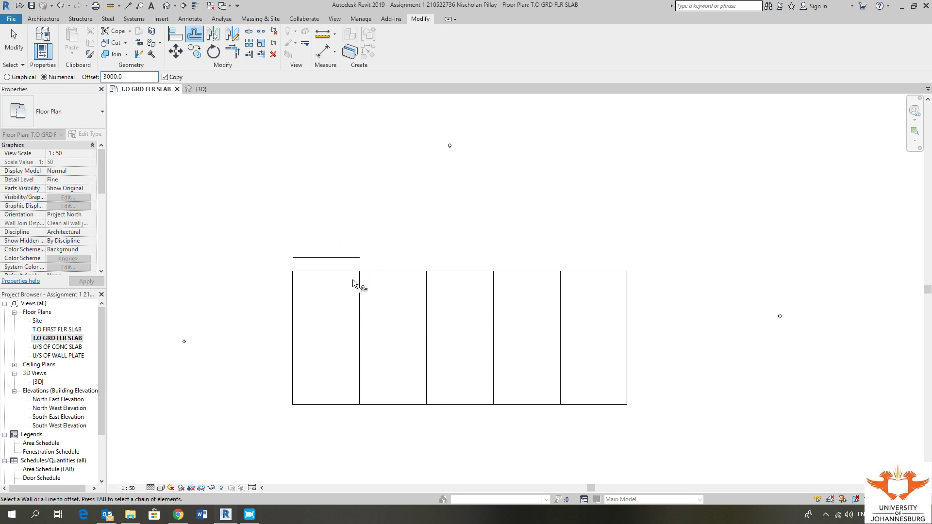
{"action": "left_click", "coordinate": [324, 407]}
{"action": "key", "text": "Escape"}
{"action": "middle_click_drag", "start_coordinate": [384, 440], "coordinate": [354, 437]}
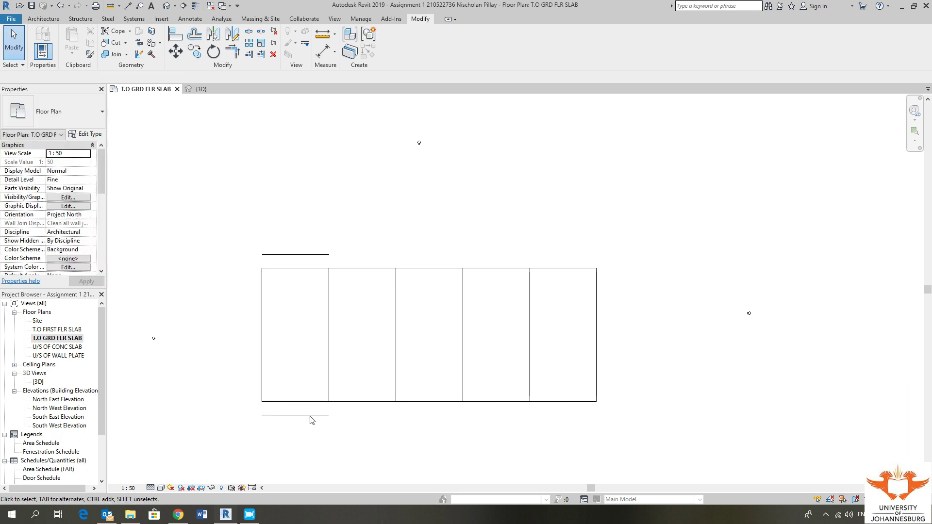
{"action": "middle_click_drag", "start_coordinate": [339, 240], "coordinate": [329, 247]}
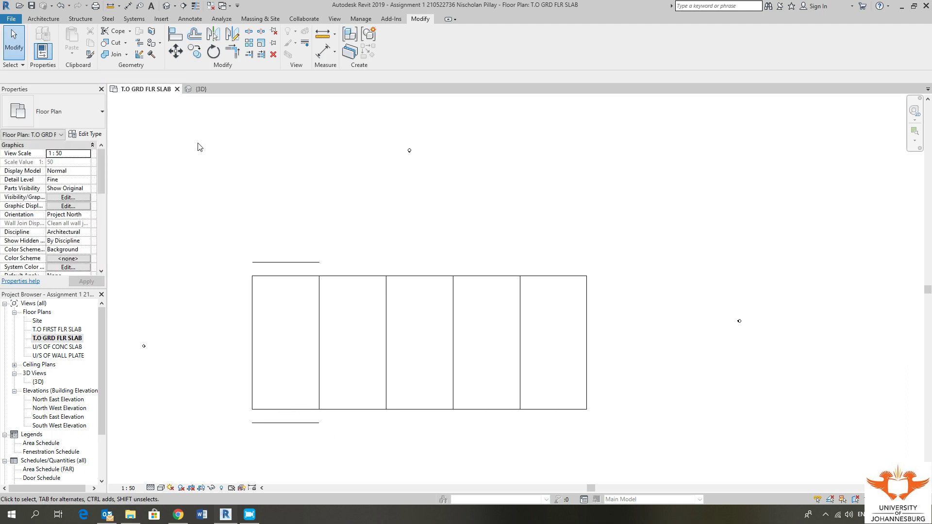
Offset copies of the two lines just above and below the first plot 10000 mm farther outward
{"action": "left_click", "coordinate": [194, 34]}
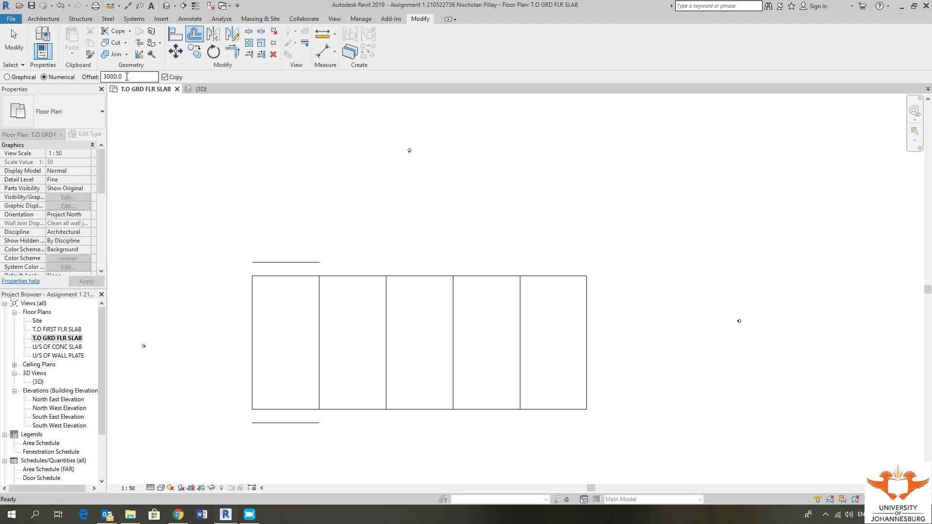
{"action": "double_click", "coordinate": [127, 77]}
{"action": "type", "text": "10"}
{"action": "left_click", "coordinate": [276, 263]}
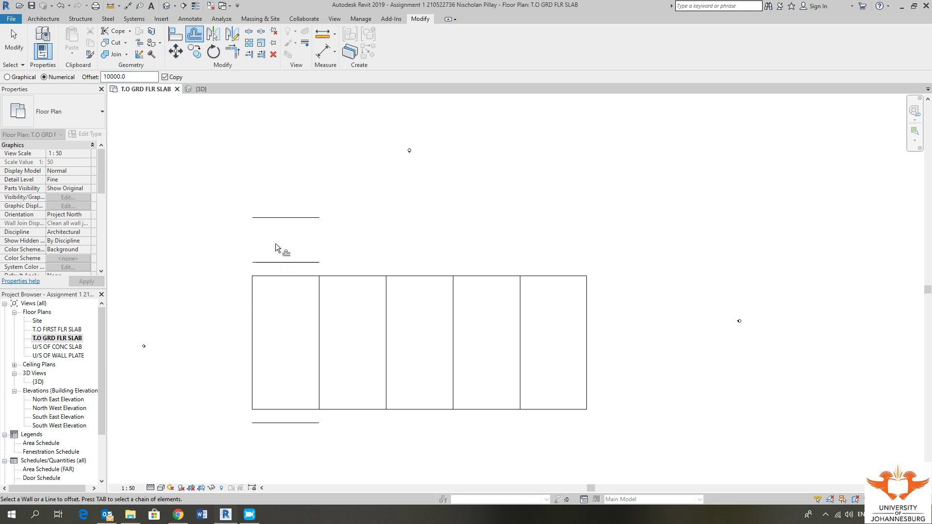
{"action": "left_click", "coordinate": [284, 425]}
{"action": "middle_click_drag", "start_coordinate": [382, 454], "coordinate": [381, 402]}
{"action": "key", "text": "Escape"}
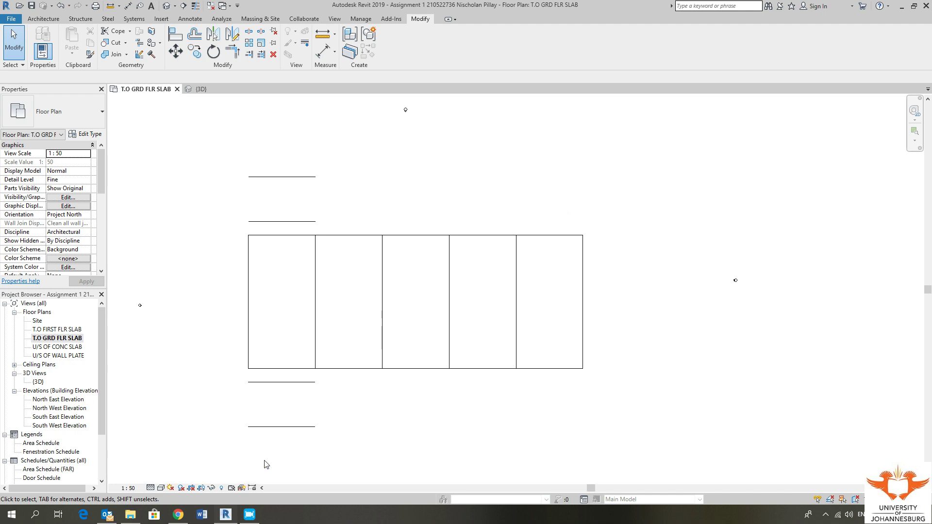
{"action": "middle_click_drag", "start_coordinate": [465, 427], "coordinate": [466, 418]}
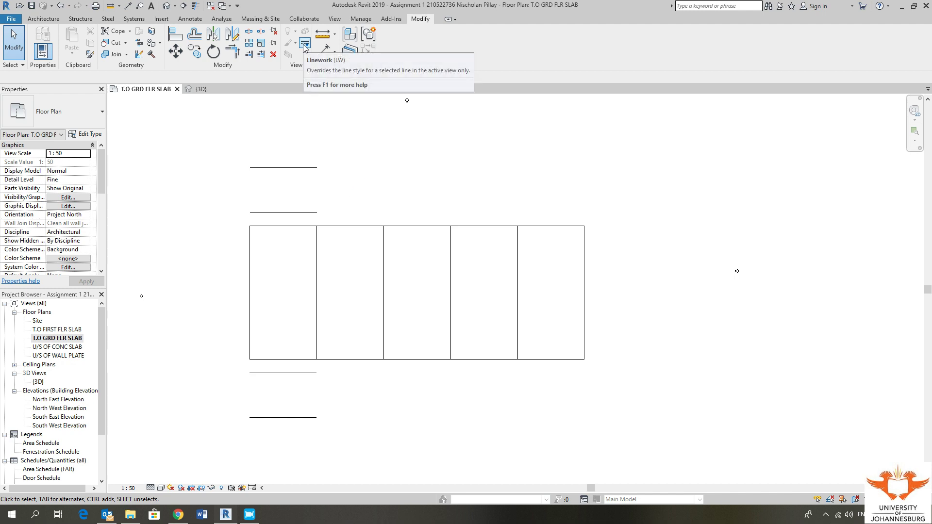
{"action": "left_click", "coordinate": [48, 22]}
{"action": "middle_click_drag", "start_coordinate": [452, 206], "coordinate": [466, 201]}
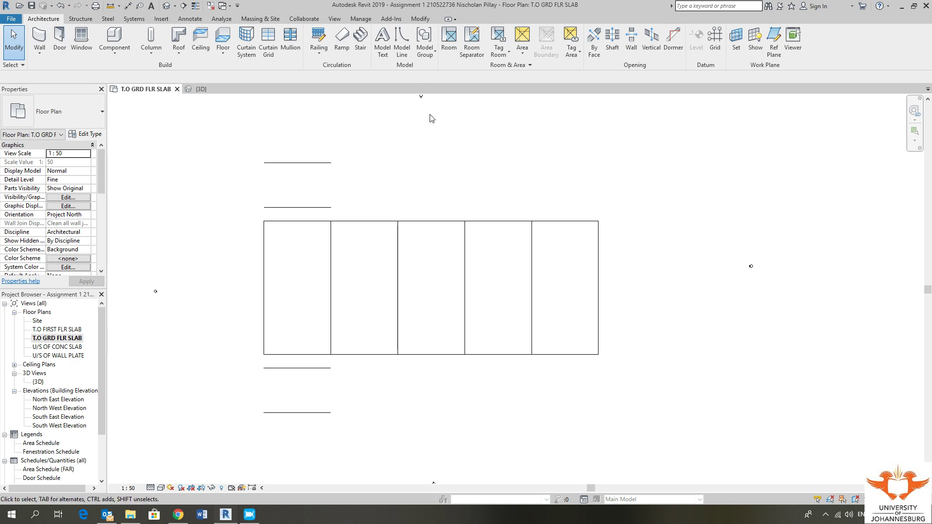
{"action": "left_click", "coordinate": [403, 44]}
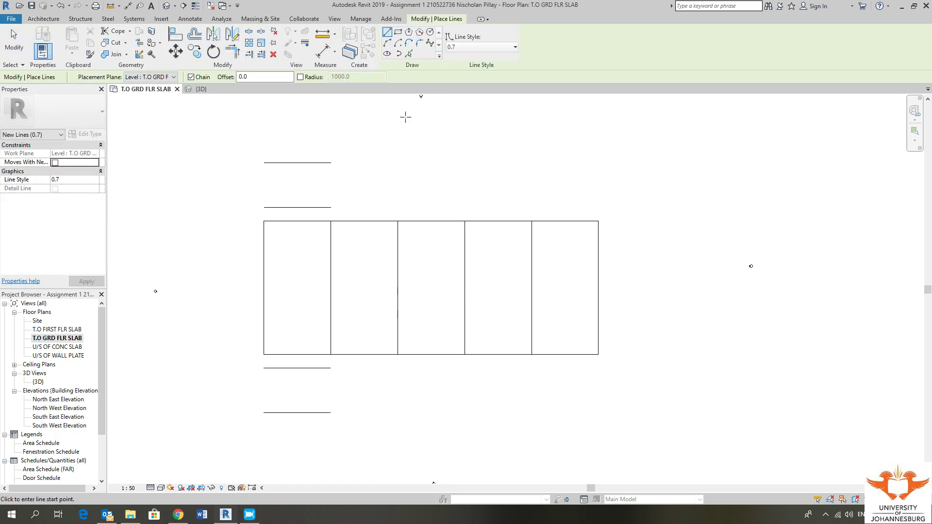
{"action": "key", "text": "Escape"}
{"action": "key", "text": "Escape"}
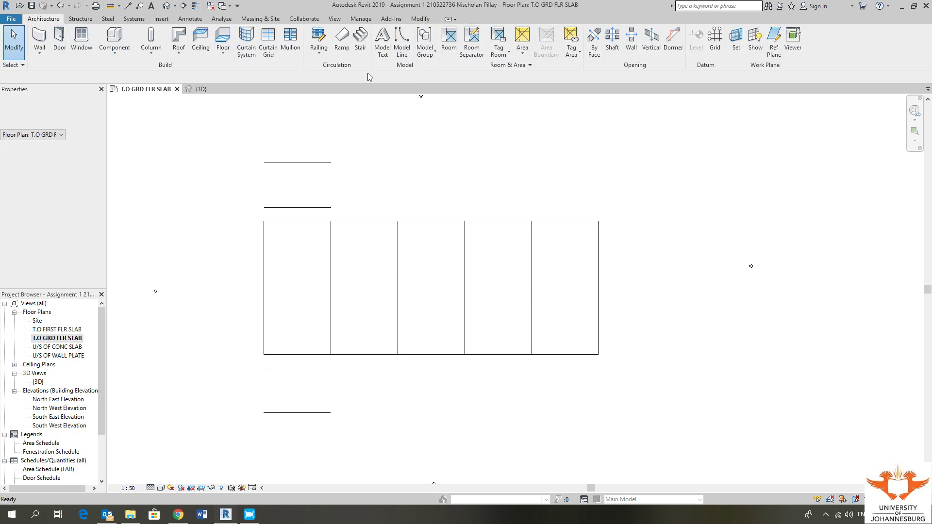
Draw a 10000 mm model line in the <Centerline> style outward from the first plot's top-left corner, extending its top edge
{"action": "left_click", "coordinate": [402, 44]}
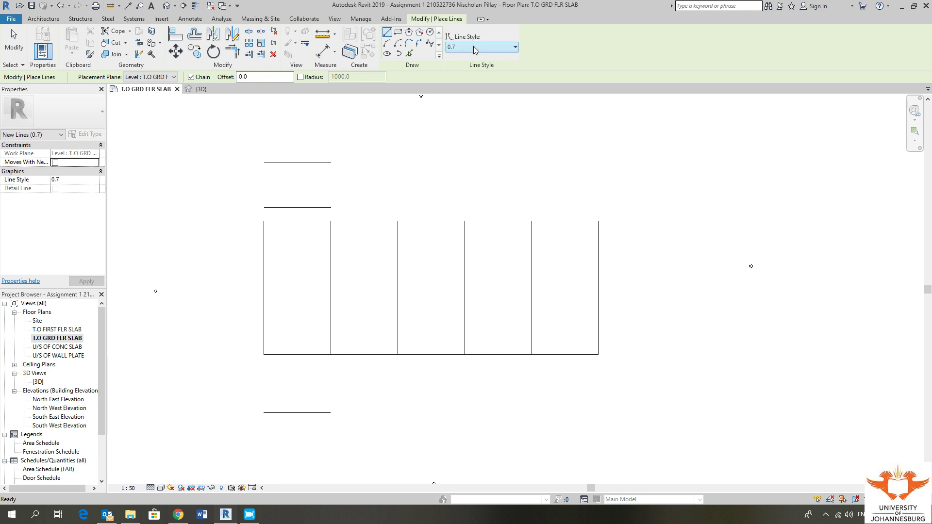
{"action": "left_click", "coordinate": [474, 45]}
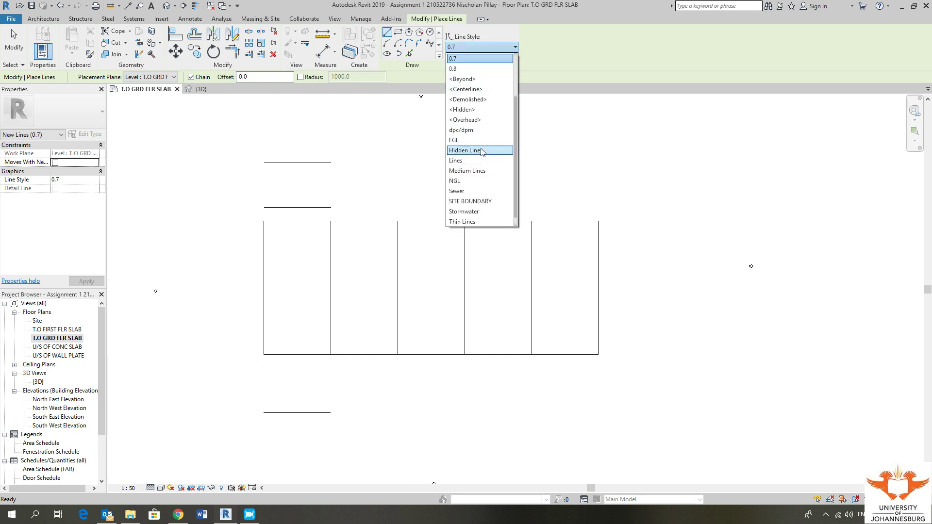
{"action": "left_click", "coordinate": [484, 90]}
{"action": "middle_click_drag", "start_coordinate": [427, 162], "coordinate": [500, 150]}
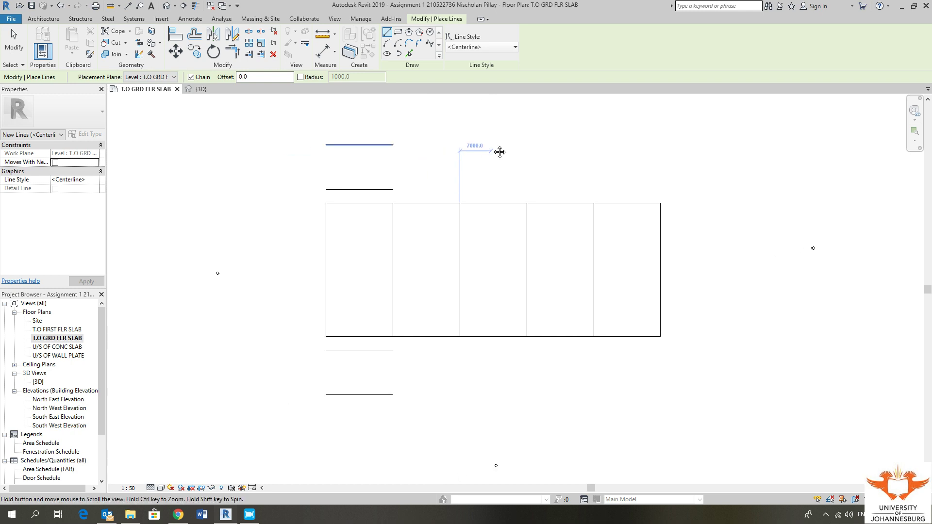
{"action": "scroll", "coordinate": [322, 196], "scroll_direction": "up", "scroll_amount": 4}
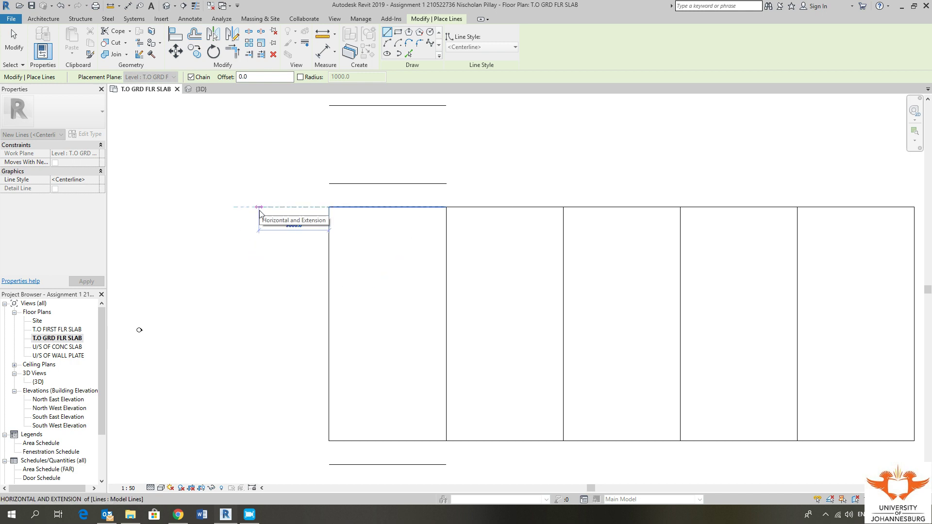
{"action": "type", "text": "10000"}
{"action": "key", "text": "Return"}
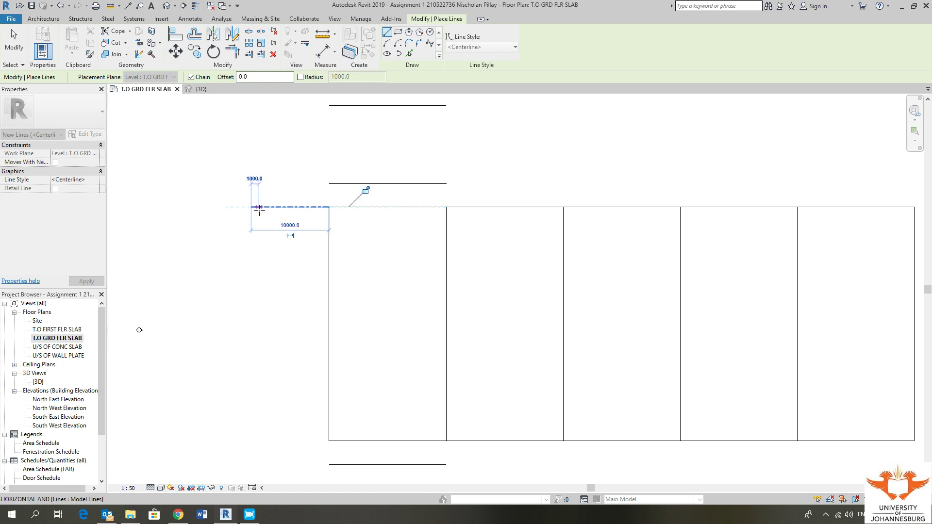
{"action": "key", "text": "Escape"}
Draw a matching 10000 mm centerline outward from the first plot's bottom-left corner, ending in line with the one above
{"action": "middle_click_drag", "start_coordinate": [314, 450], "coordinate": [323, 408]}
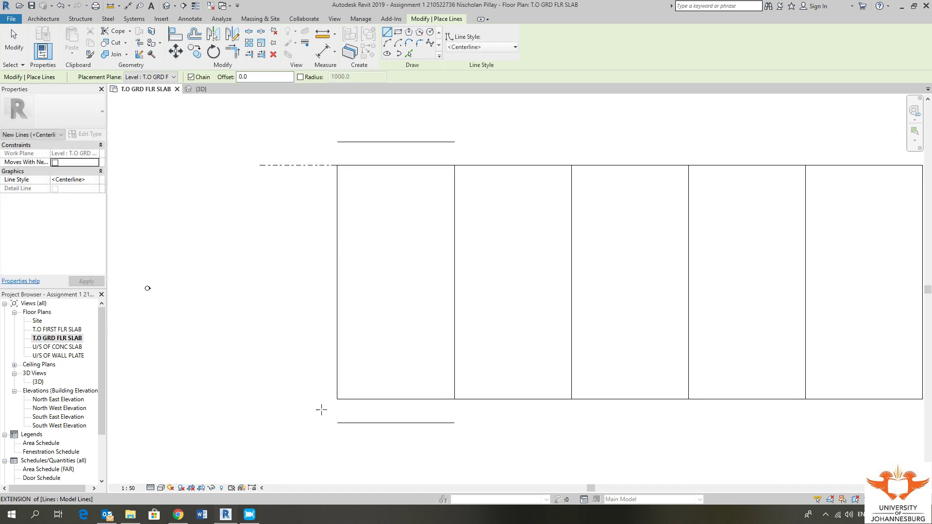
{"action": "left_click", "coordinate": [338, 400]}
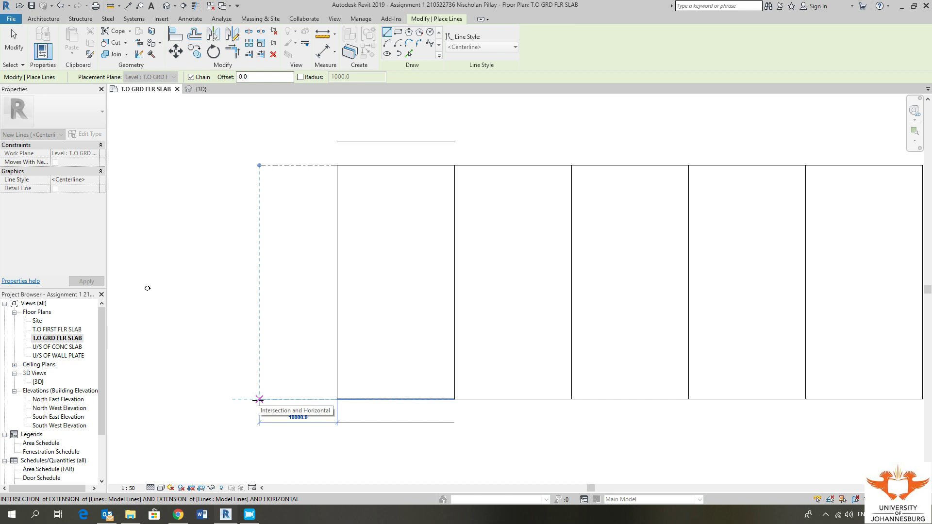
{"action": "left_click", "coordinate": [259, 400]}
{"action": "key", "text": "Escape"}
Draw a 10000 mm centerline outward from the last plot's top-right corner, extending the row's top edge
{"action": "scroll", "coordinate": [246, 400], "scroll_direction": "down", "scroll_amount": 2}
{"action": "middle_click_drag", "start_coordinate": [493, 362], "coordinate": [452, 349]}
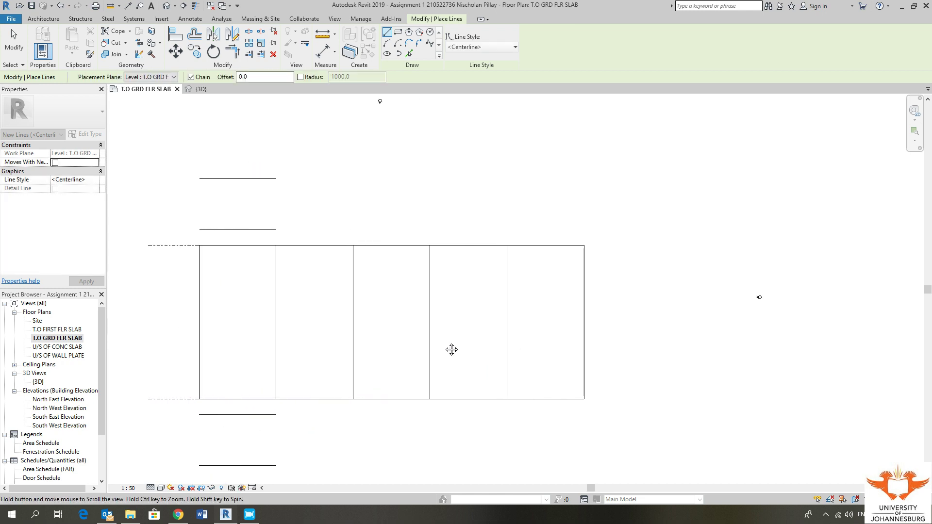
{"action": "left_click", "coordinate": [583, 246]}
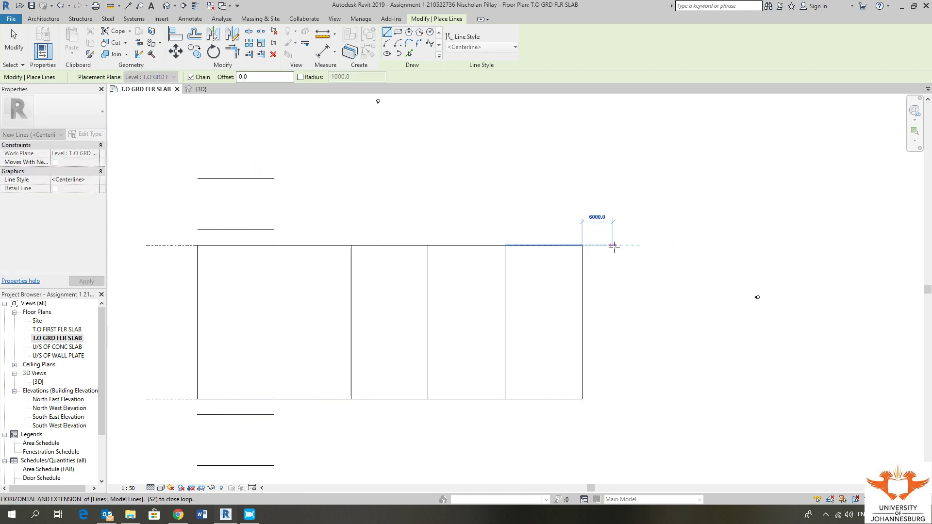
{"action": "type", "text": "10000"}
{"action": "key", "text": "Return"}
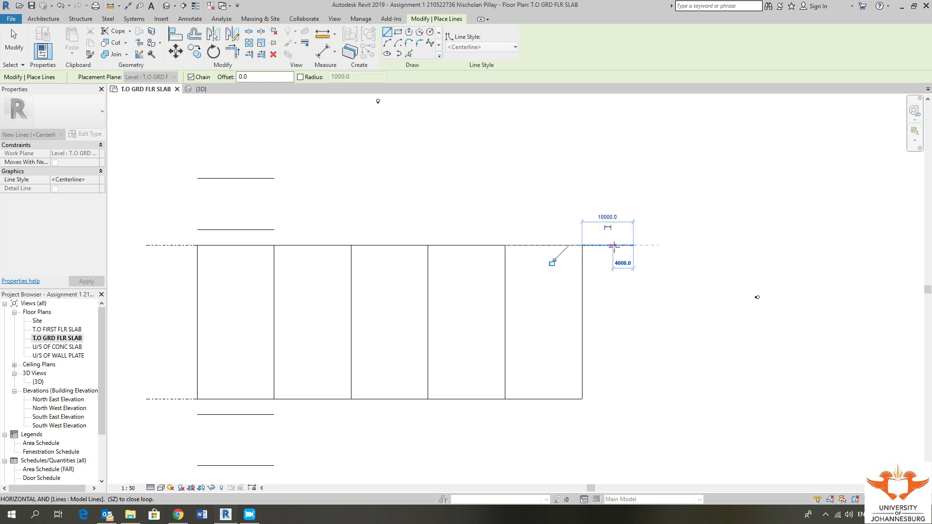
{"action": "key", "text": "Escape"}
Draw a matching 10000 mm centerline outward from the last plot's bottom-right corner and finish the Model Line command
{"action": "left_click", "coordinate": [583, 399]}
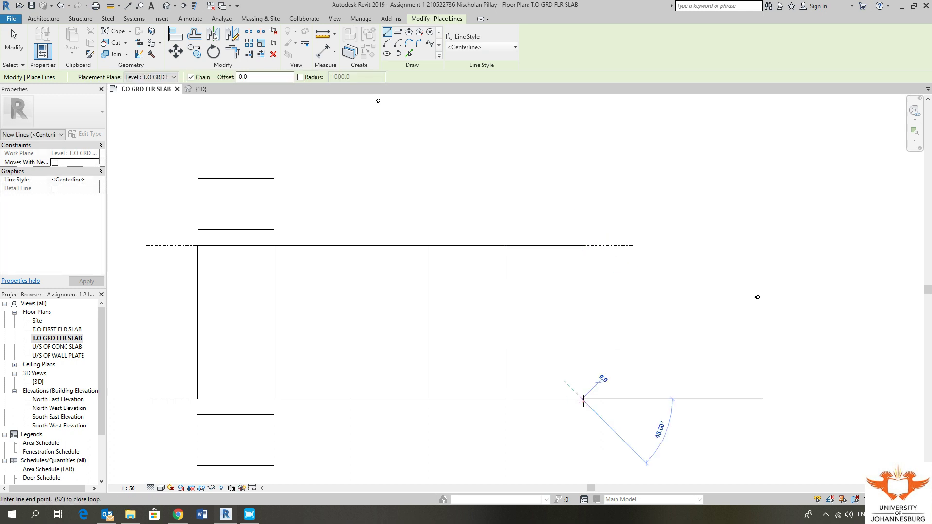
{"action": "left_click", "coordinate": [634, 399]}
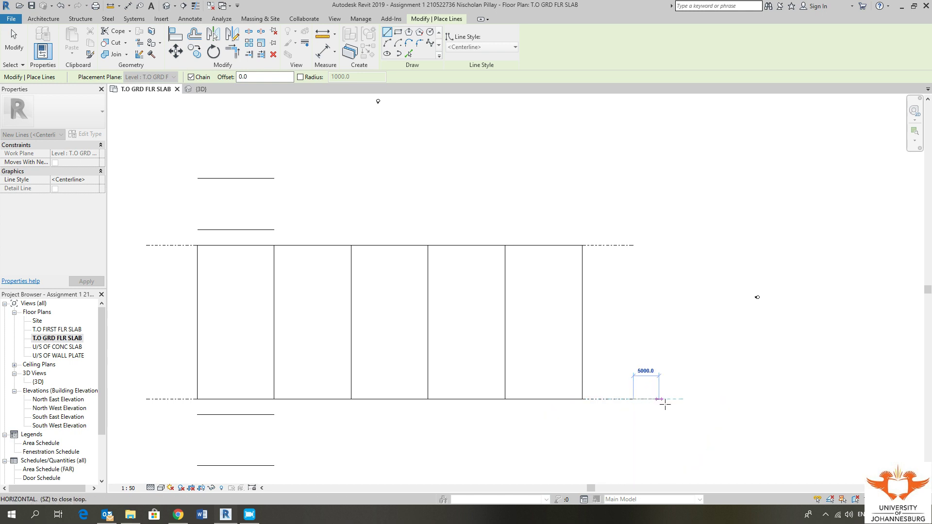
{"action": "key", "text": "Escape"}
{"action": "key", "text": "Escape"}
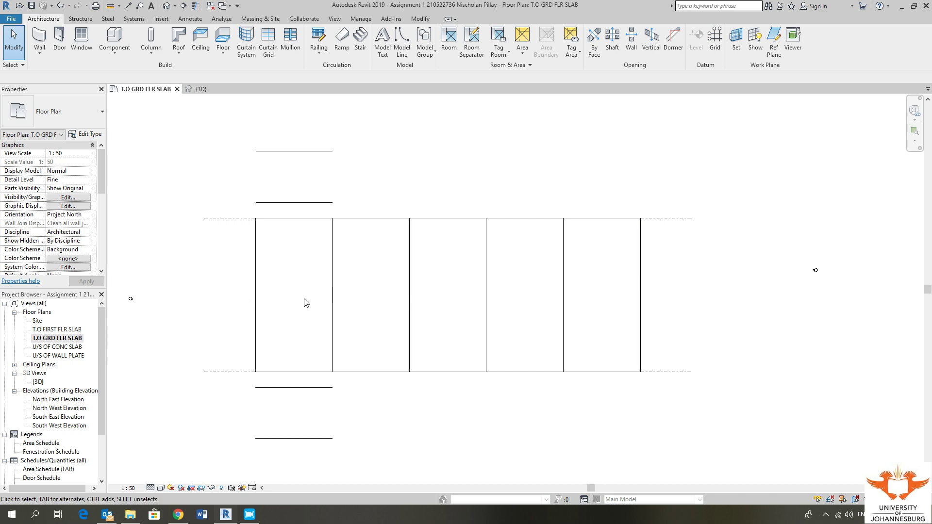
{"action": "middle_click_drag", "start_coordinate": [318, 301], "coordinate": [340, 297]}
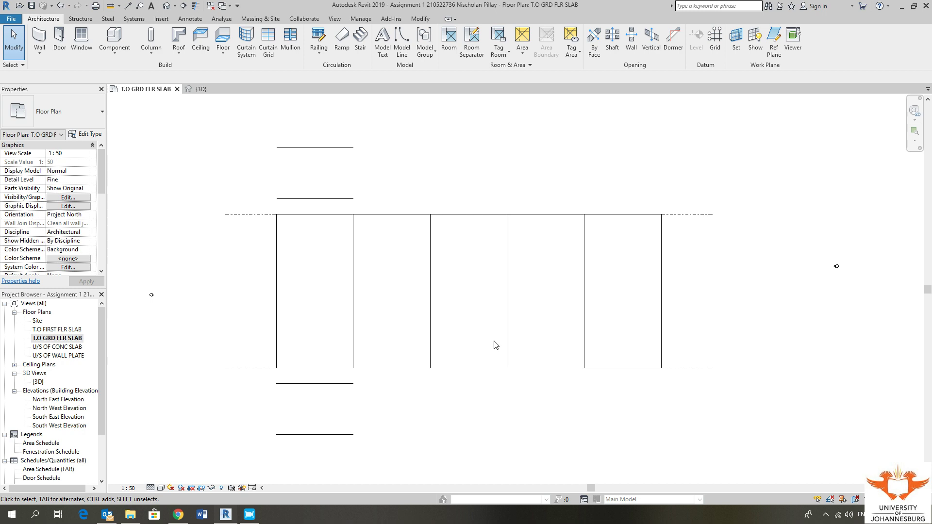
{"action": "middle_click_drag", "start_coordinate": [312, 306], "coordinate": [272, 312]}
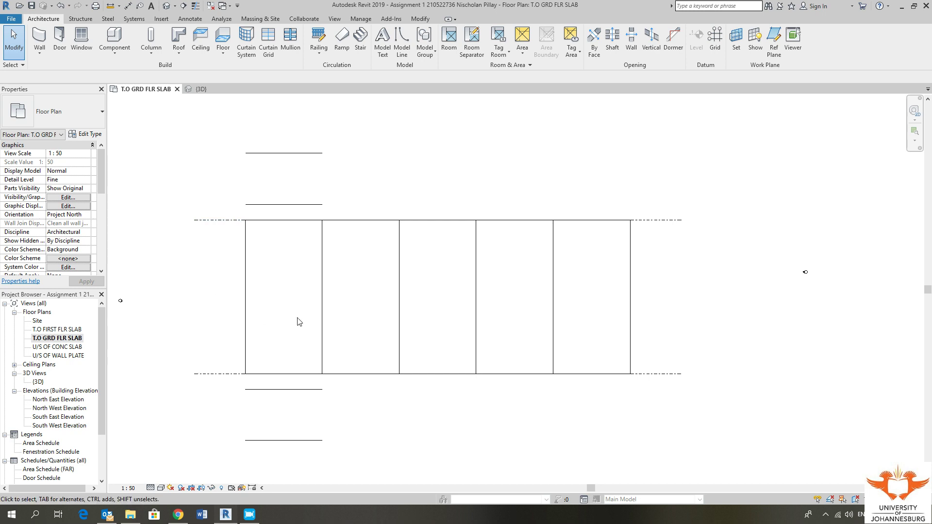
{"action": "middle_click_drag", "start_coordinate": [298, 322], "coordinate": [324, 322]}
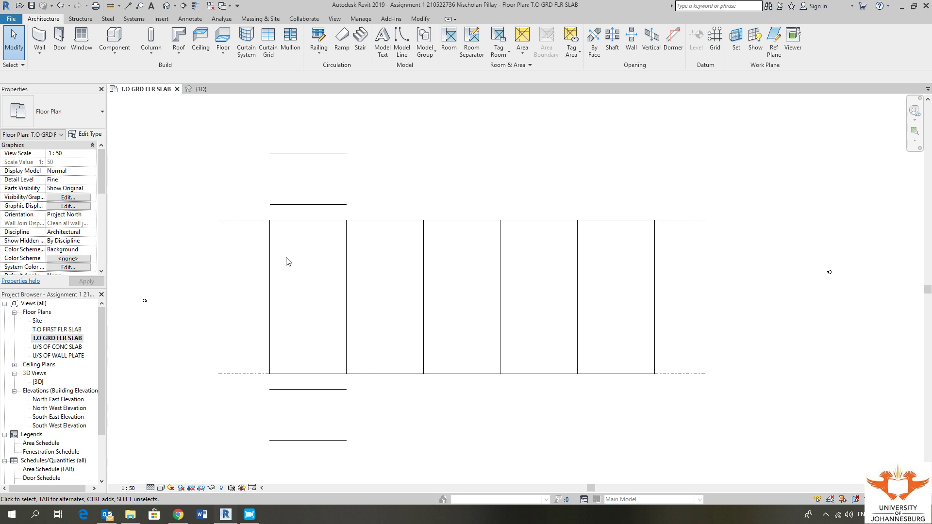
{"action": "middle_click_drag", "start_coordinate": [308, 261], "coordinate": [312, 251]}
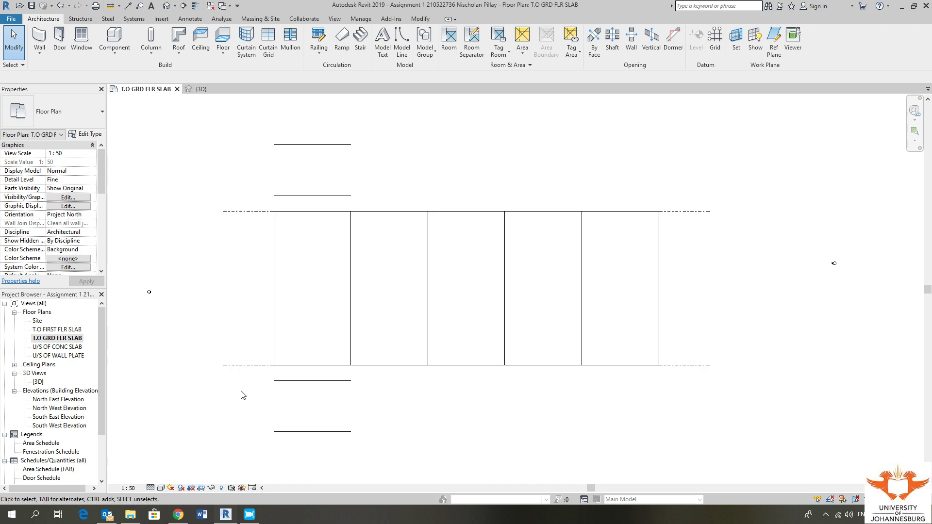
{"action": "middle_click_drag", "start_coordinate": [249, 323], "coordinate": [234, 339]}
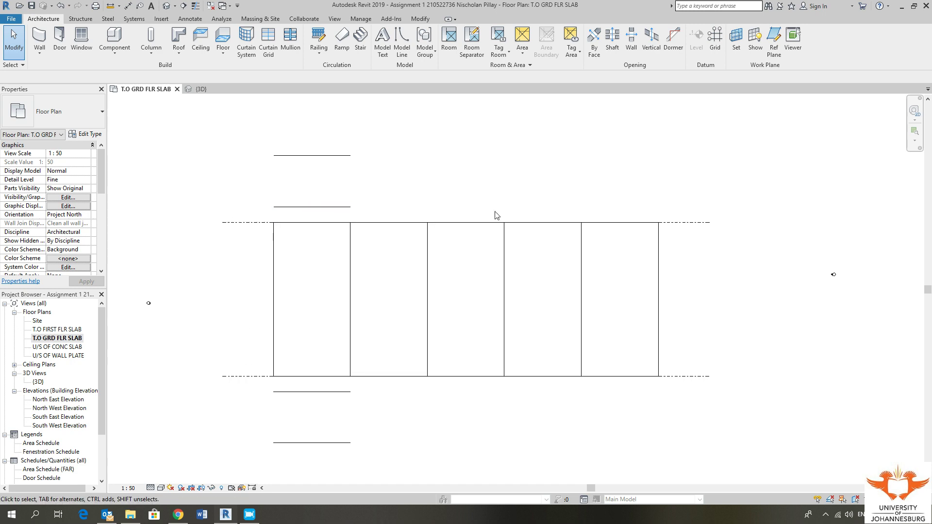
Examine the pavement line above the first plot and the plot's top edge, checking their spacing and line style
{"action": "left_click", "coordinate": [292, 206]}
{"action": "scroll", "coordinate": [269, 208], "scroll_direction": "up", "scroll_amount": 2}
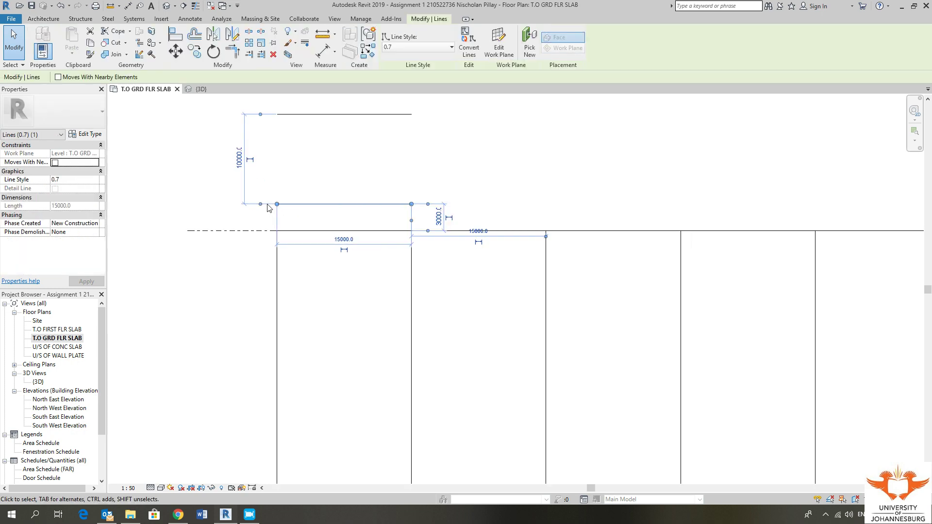
{"action": "left_click", "coordinate": [204, 186]}
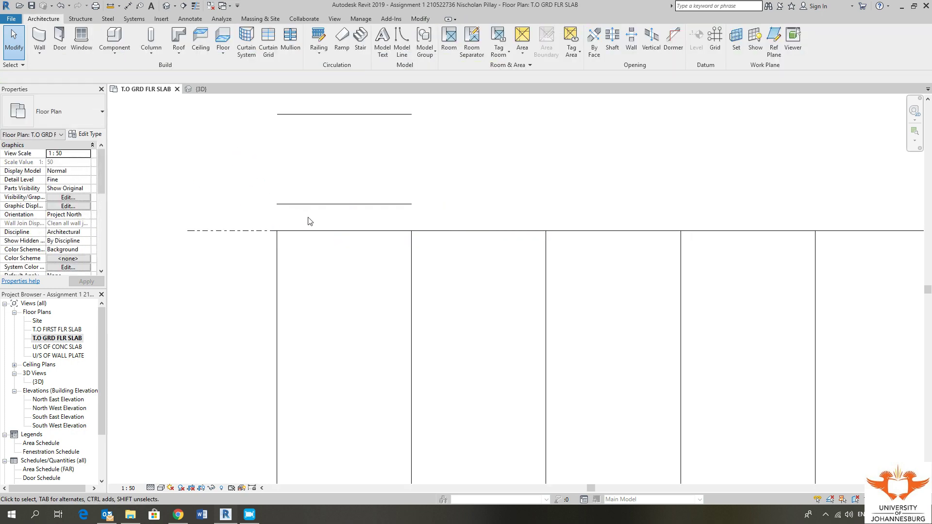
{"action": "middle_click_drag", "start_coordinate": [451, 287], "coordinate": [423, 278]}
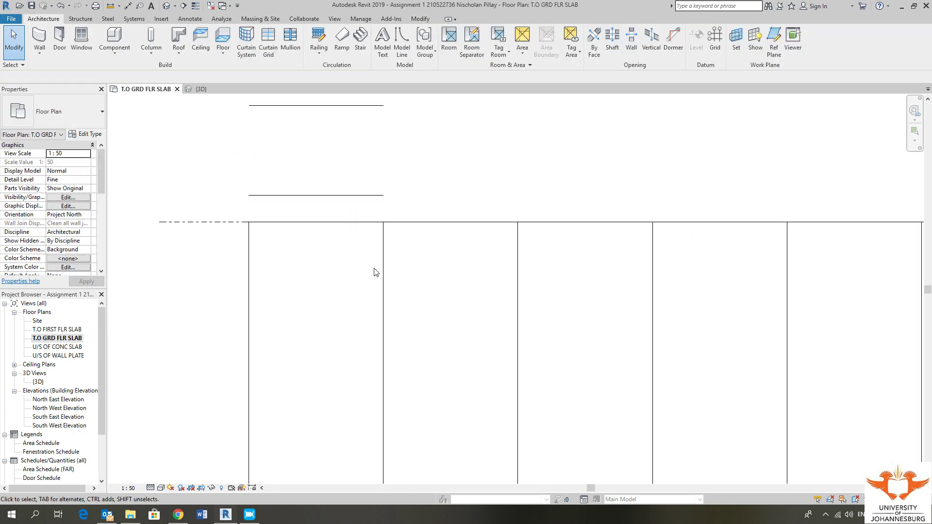
{"action": "middle_click_drag", "start_coordinate": [582, 307], "coordinate": [542, 286]}
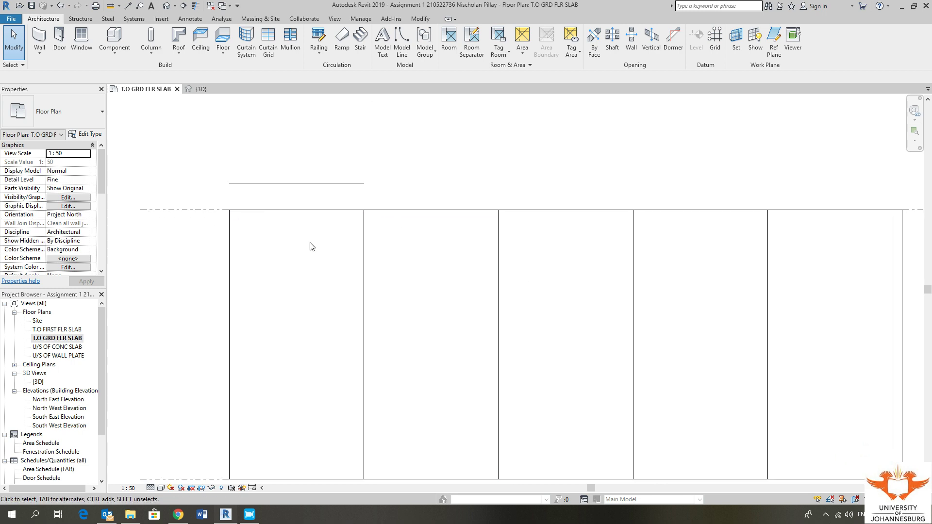
{"action": "scroll", "coordinate": [233, 146], "scroll_direction": "up", "scroll_amount": 2}
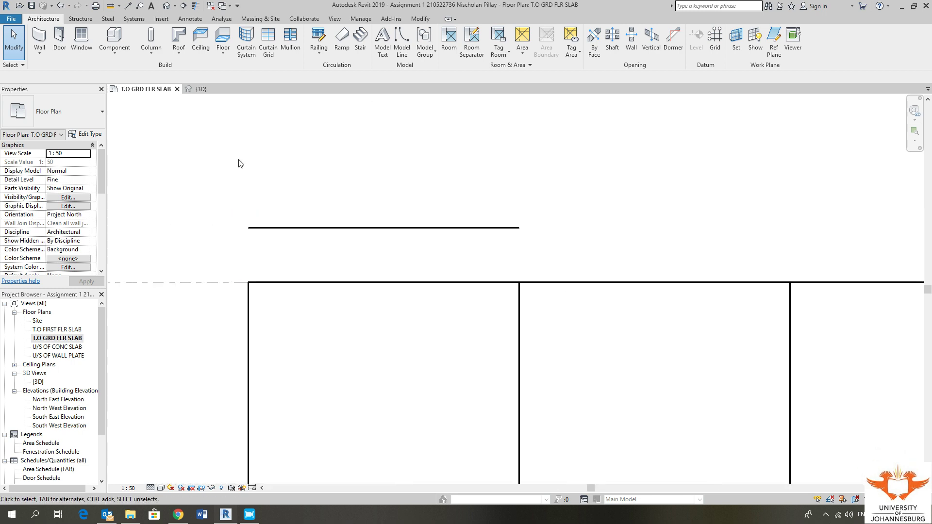
{"action": "scroll", "coordinate": [276, 251], "scroll_direction": "up", "scroll_amount": 2}
{"action": "scroll", "coordinate": [249, 331], "scroll_direction": "up", "scroll_amount": 2}
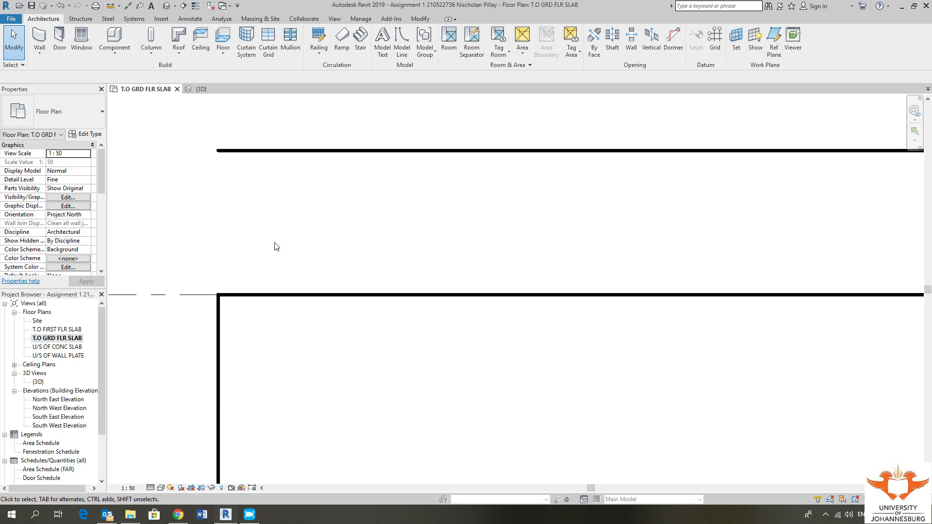
{"action": "left_click", "coordinate": [273, 152]}
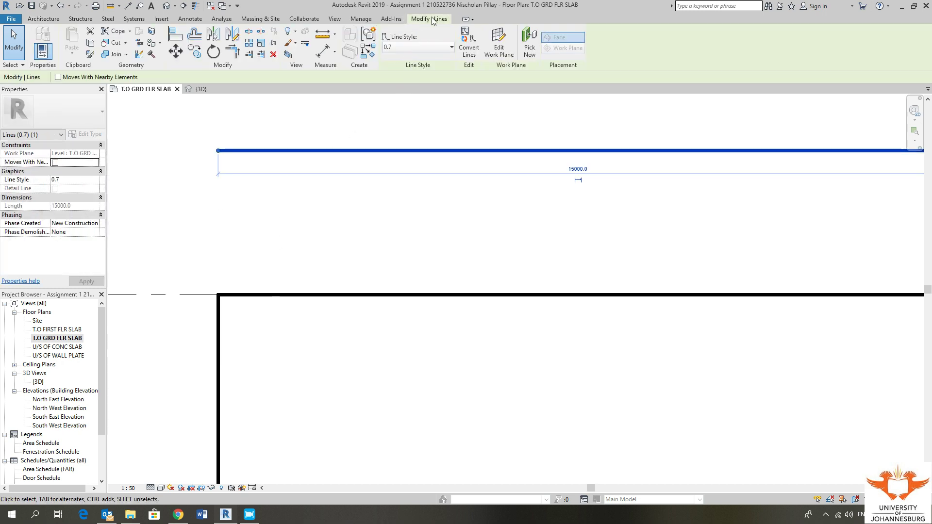
{"action": "left_click", "coordinate": [299, 219]}
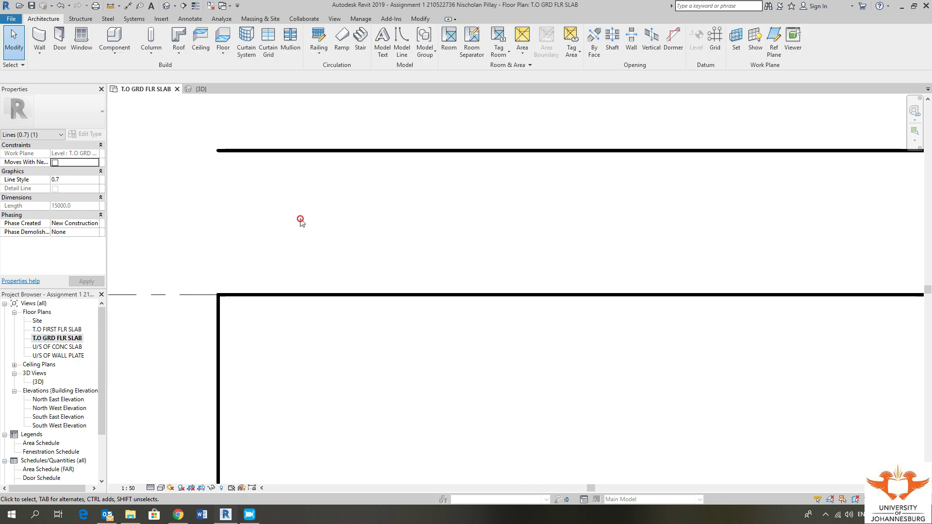
{"action": "left_click", "coordinate": [333, 151]}
{"action": "left_click", "coordinate": [311, 297]}
{"action": "left_click", "coordinate": [340, 234]}
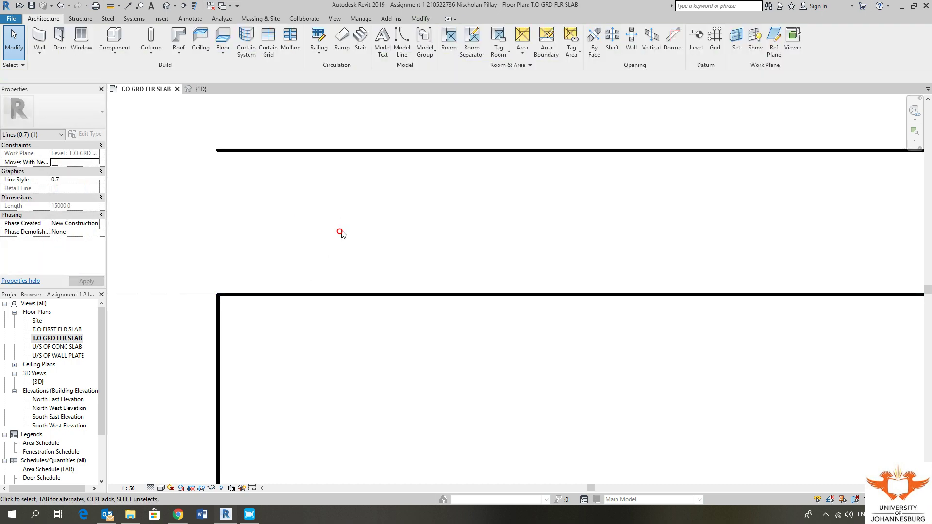
Stretch the left end of the pavement line above the first plot until it aligns with the left centerline's outer end
{"action": "scroll", "coordinate": [359, 243], "scroll_direction": "down", "scroll_amount": 3}
{"action": "scroll", "coordinate": [360, 243], "scroll_direction": "down", "scroll_amount": 2}
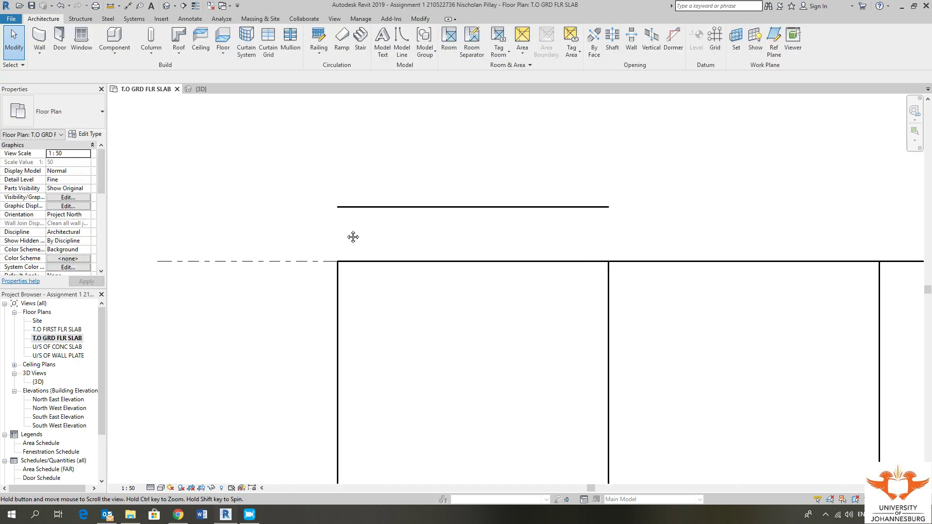
{"action": "left_click", "coordinate": [362, 207]}
{"action": "left_click_drag", "start_coordinate": [363, 208], "coordinate": [184, 206]}
{"action": "scroll", "coordinate": [216, 308], "scroll_direction": "down", "scroll_amount": 5}
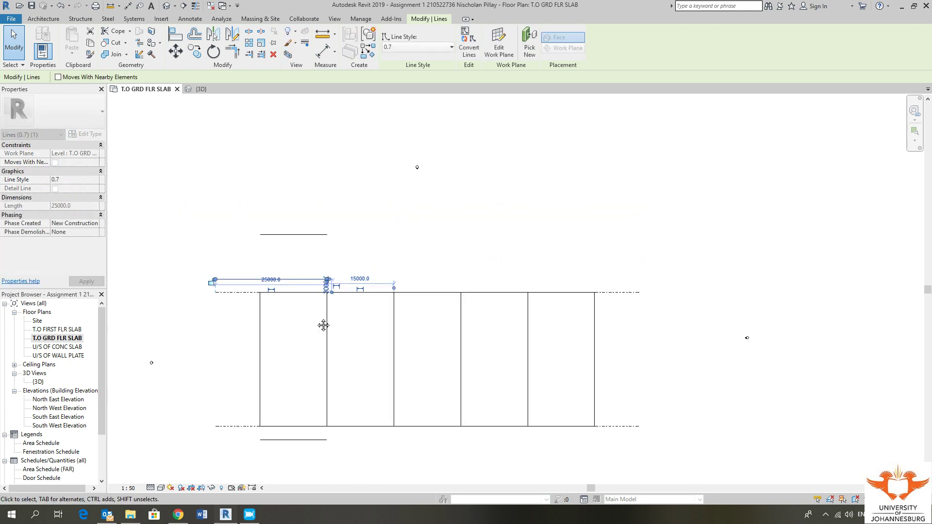
Stretch the upper pavement line's right end past all five plots to align with the right centerline's outer end
{"action": "left_click", "coordinate": [320, 238]}
{"action": "left_click", "coordinate": [272, 265]}
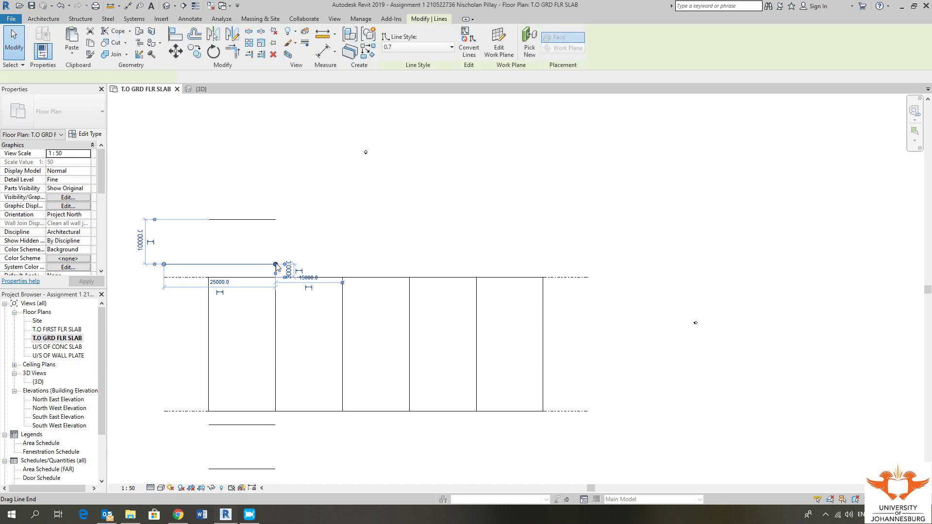
{"action": "left_click_drag", "start_coordinate": [275, 264], "coordinate": [588, 264]}
{"action": "left_click", "coordinate": [355, 232]}
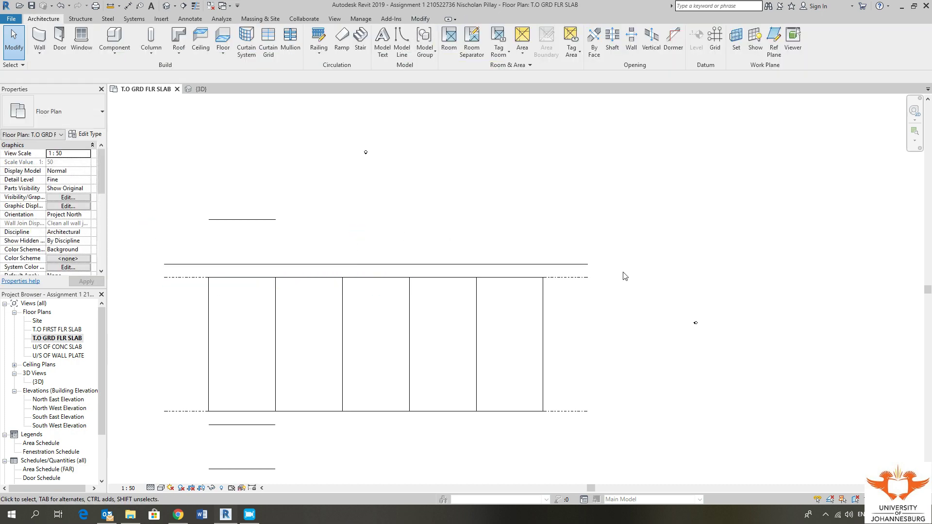
Stretch both ends of the upper road line to align with the outer ends of the left and right centerlines
{"action": "left_click", "coordinate": [233, 222]}
{"action": "left_click_drag", "start_coordinate": [208, 220], "coordinate": [164, 220]}
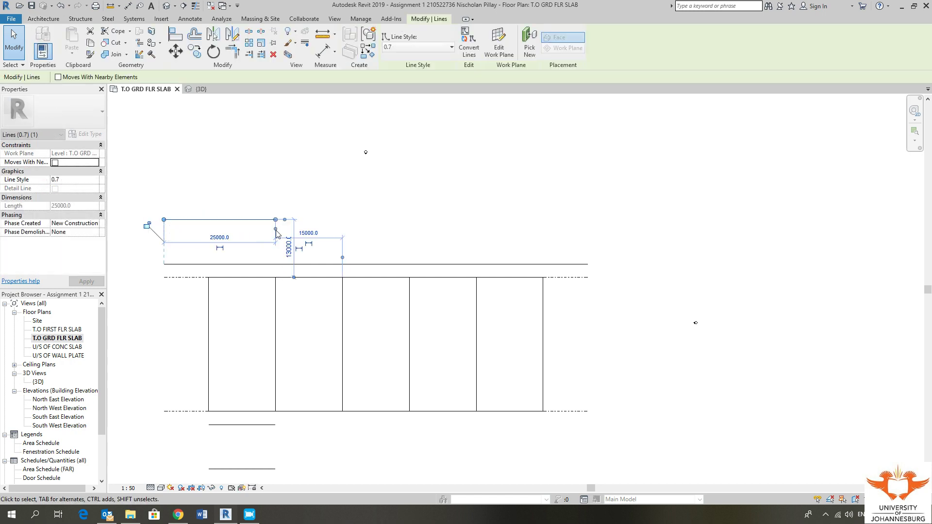
{"action": "left_click_drag", "start_coordinate": [275, 220], "coordinate": [590, 222]}
{"action": "left_click", "coordinate": [586, 197]}
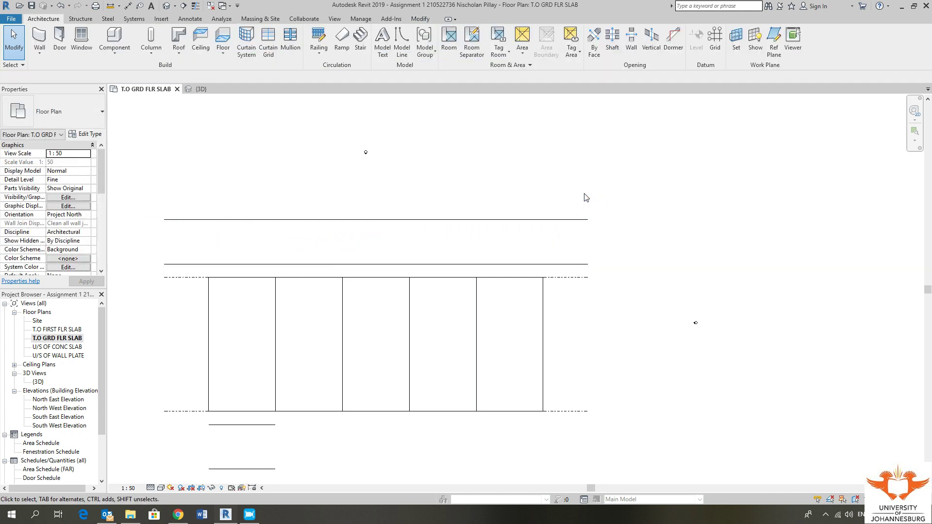
Stretch the pavement line below the plots at both ends to span 95000 mm, the site's full width
{"action": "left_click", "coordinate": [217, 425]}
{"action": "left_click_drag", "start_coordinate": [208, 425], "coordinate": [164, 426]}
{"action": "left_click_drag", "start_coordinate": [275, 425], "coordinate": [588, 425]}
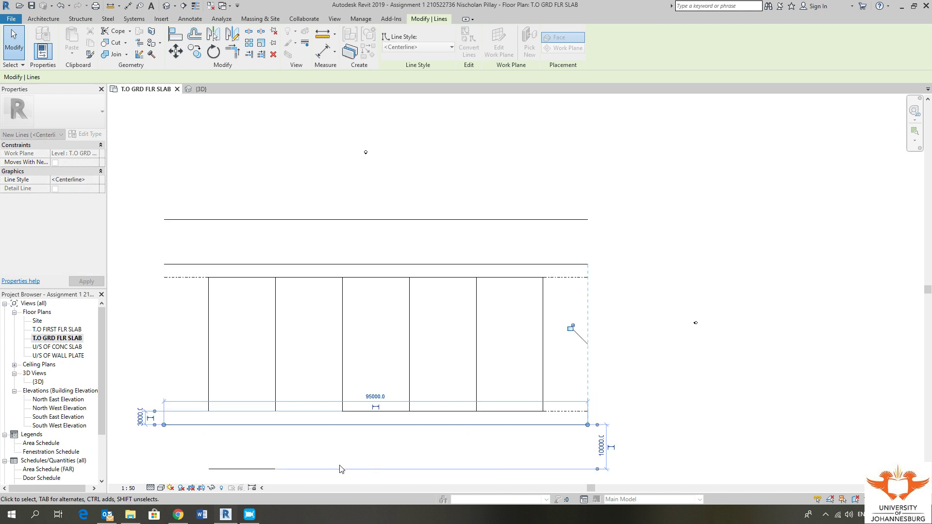
Extend the lower road line at both ends to match the full width of the pavement line above it
{"action": "left_click", "coordinate": [245, 469]}
{"action": "left_click_drag", "start_coordinate": [208, 469], "coordinate": [164, 469]}
{"action": "left_click_drag", "start_coordinate": [275, 469], "coordinate": [587, 469]}
{"action": "left_click", "coordinate": [592, 395]}
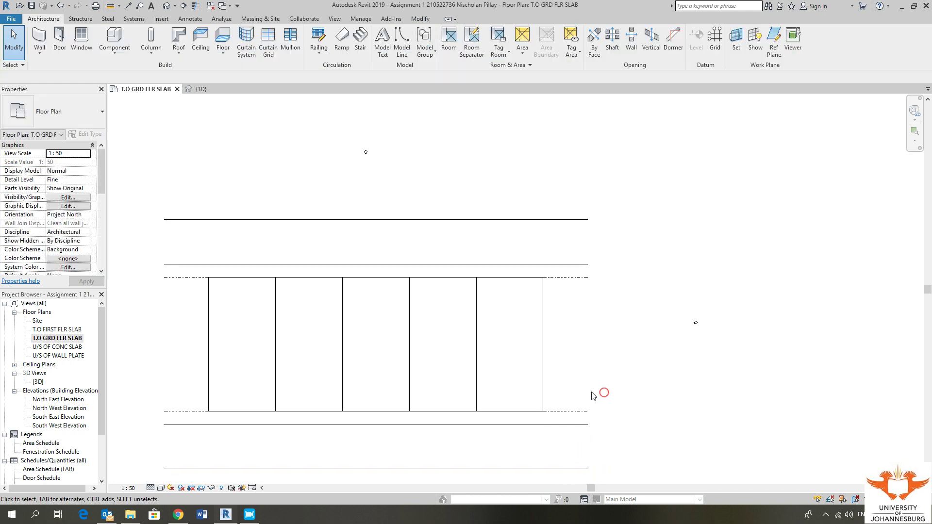
Examine the plot, pavement and road layout in plan and in the 3D view, and return to the T.O GRD FLR SLAB plan
{"action": "middle_click_drag", "start_coordinate": [554, 383], "coordinate": [529, 339]}
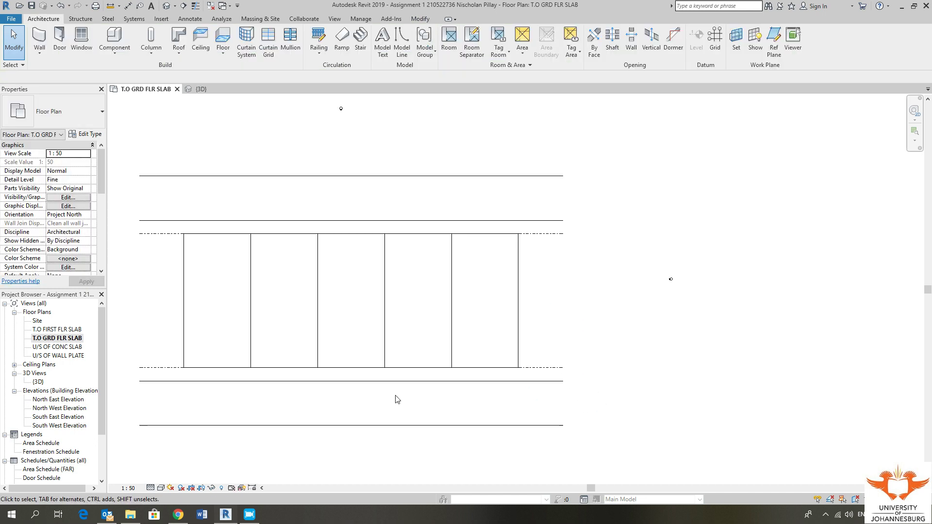
{"action": "middle_click_drag", "start_coordinate": [353, 408], "coordinate": [390, 414]}
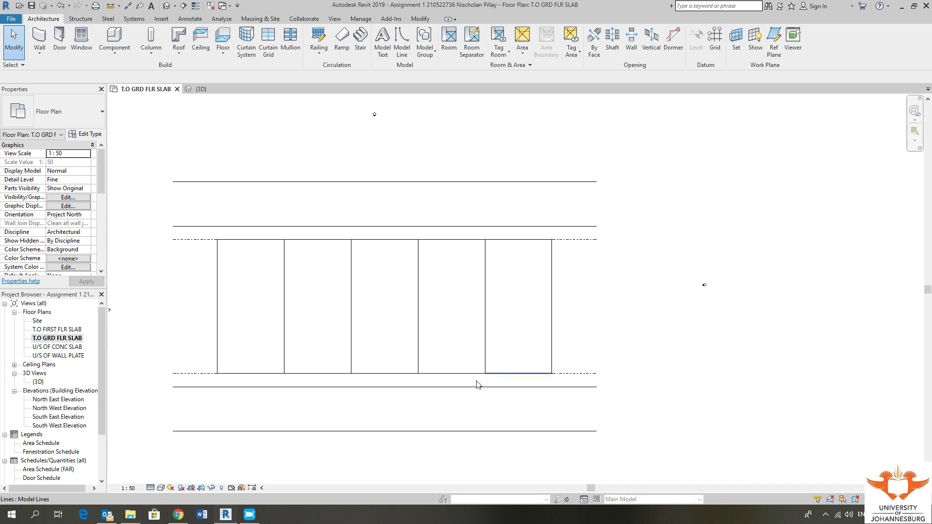
{"action": "middle_click_drag", "start_coordinate": [457, 393], "coordinate": [493, 404]}
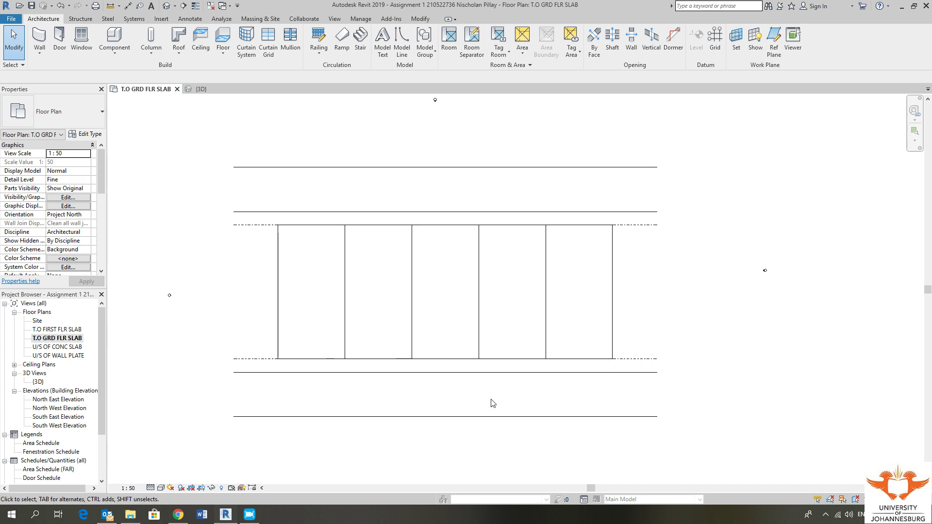
{"action": "left_click", "coordinate": [168, 6]}
{"action": "middle_click_drag", "start_coordinate": [382, 301], "coordinate": [488, 435], "text": "shift"}
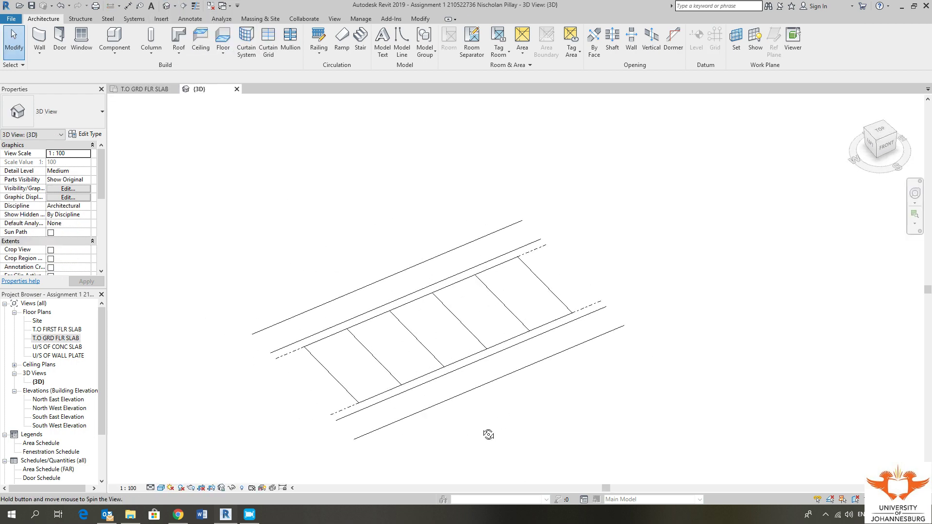
{"action": "middle_click_drag", "start_coordinate": [204, 235], "coordinate": [536, 319], "text": "shift"}
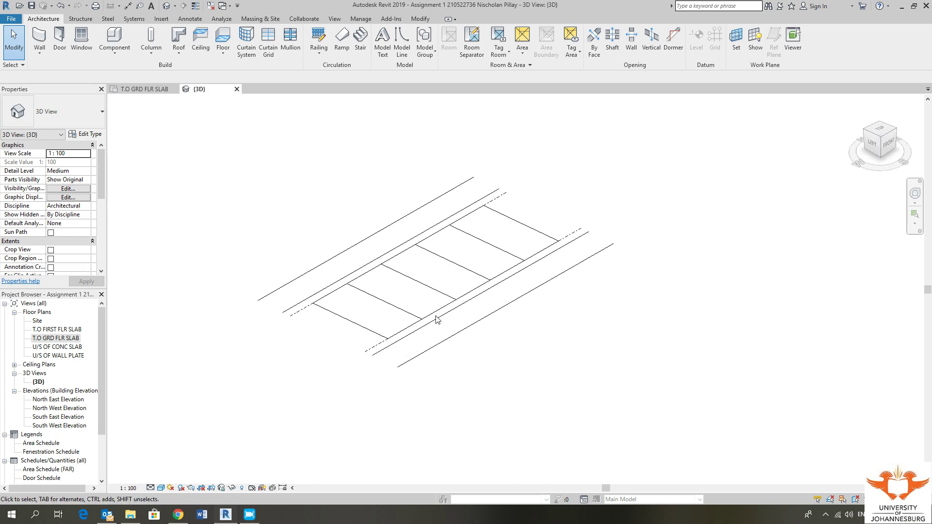
{"action": "double_click", "coordinate": [61, 338]}
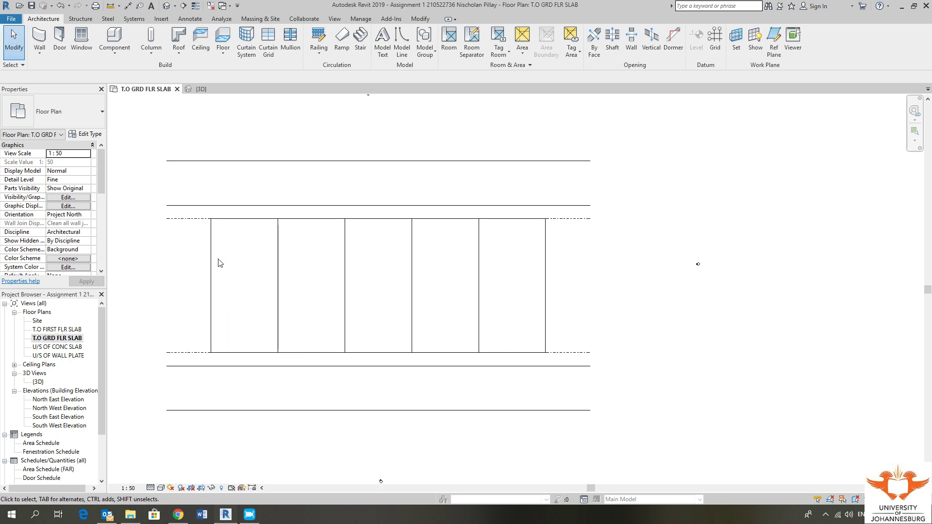
{"action": "mouse_move", "coordinate": [218, 263]}
{"action": "middle_mouse_down"}
{"action": "mouse_move", "coordinate": [281, 268]}
{"action": "mouse_move", "coordinate": [267, 256]}
{"action": "middle_mouse_up"}
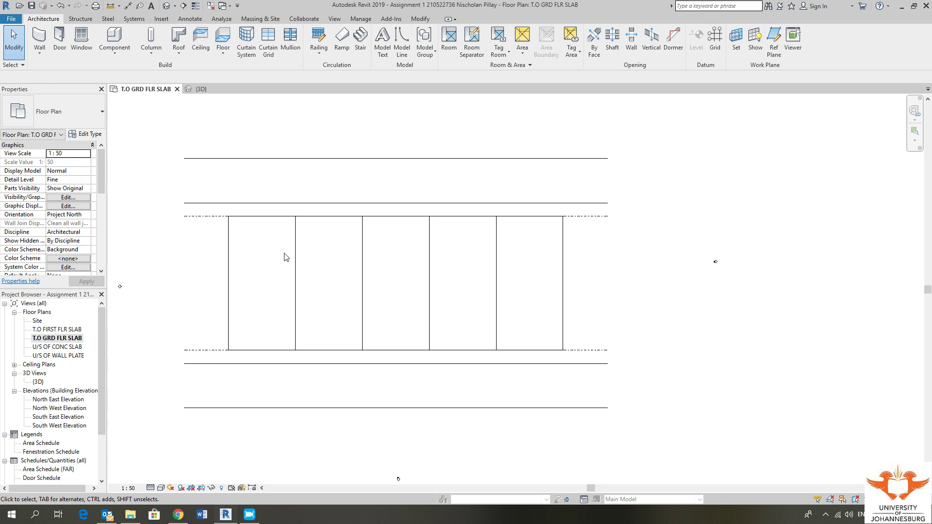
{"action": "mouse_move", "coordinate": [280, 252]}
{"action": "middle_mouse_down"}
{"action": "mouse_move", "coordinate": [273, 239]}
{"action": "mouse_move", "coordinate": [294, 236]}
{"action": "mouse_move", "coordinate": [285, 248]}
{"action": "middle_mouse_up"}
{"action": "scroll", "coordinate": [269, 250], "scroll_direction": "up", "scroll_amount": 1}
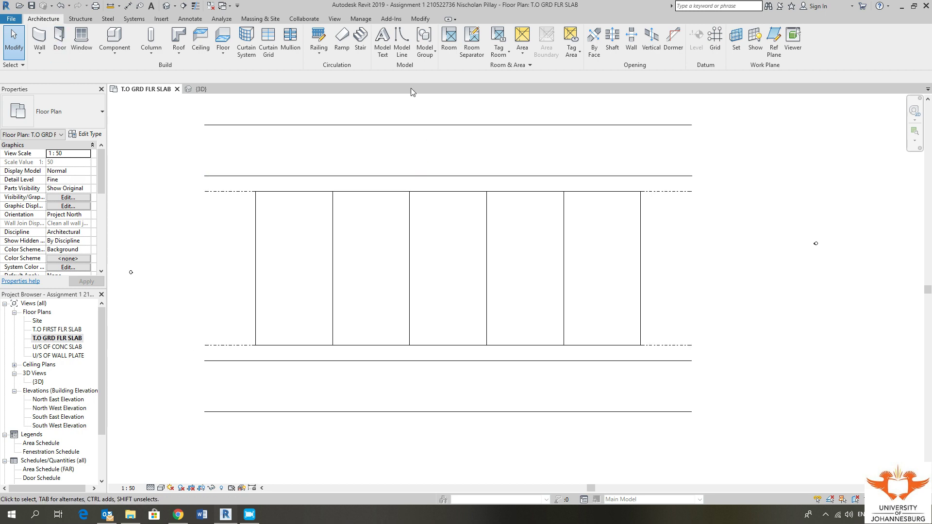
Draw a model line circle in line style 0.7 with a 600 mm radius, centred on the first plot's top-left corner
{"action": "left_click", "coordinate": [402, 39]}
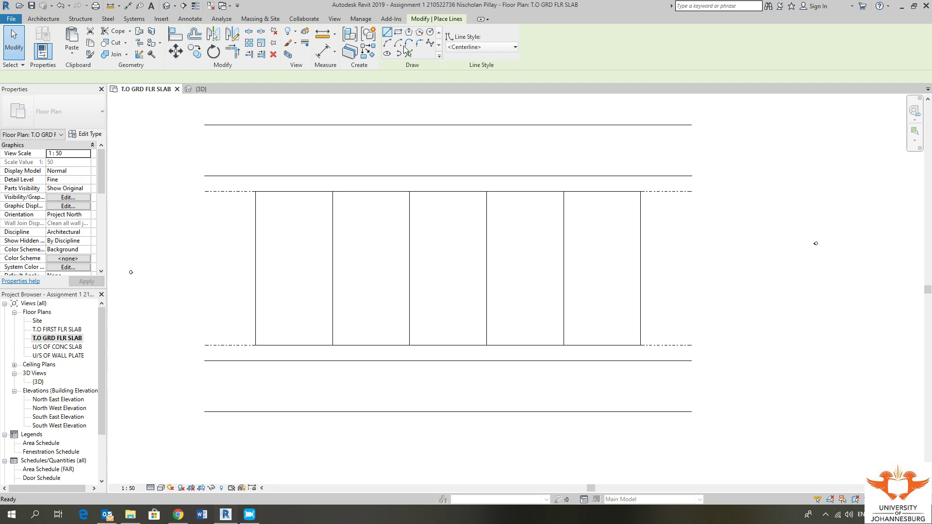
{"action": "left_click", "coordinate": [483, 47]}
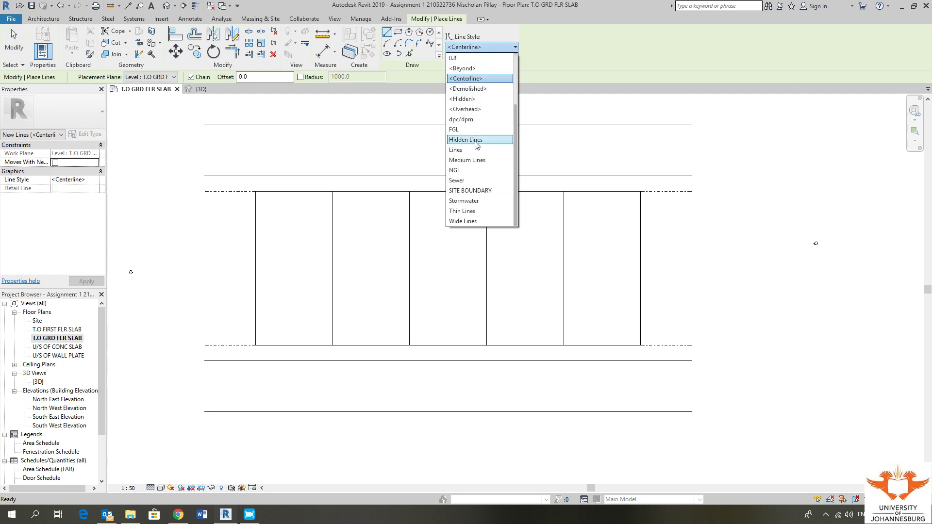
{"action": "scroll", "coordinate": [476, 144], "scroll_direction": "up", "scroll_amount": 2}
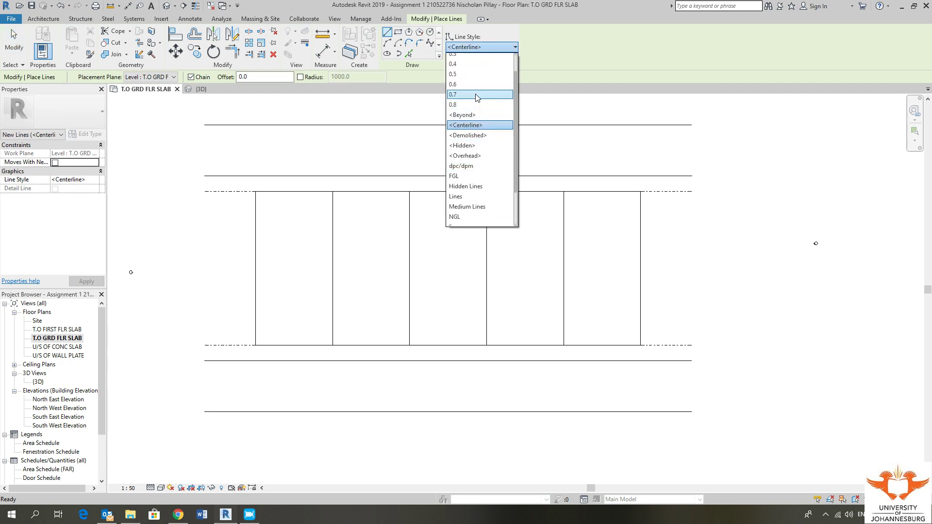
{"action": "left_click", "coordinate": [476, 95]}
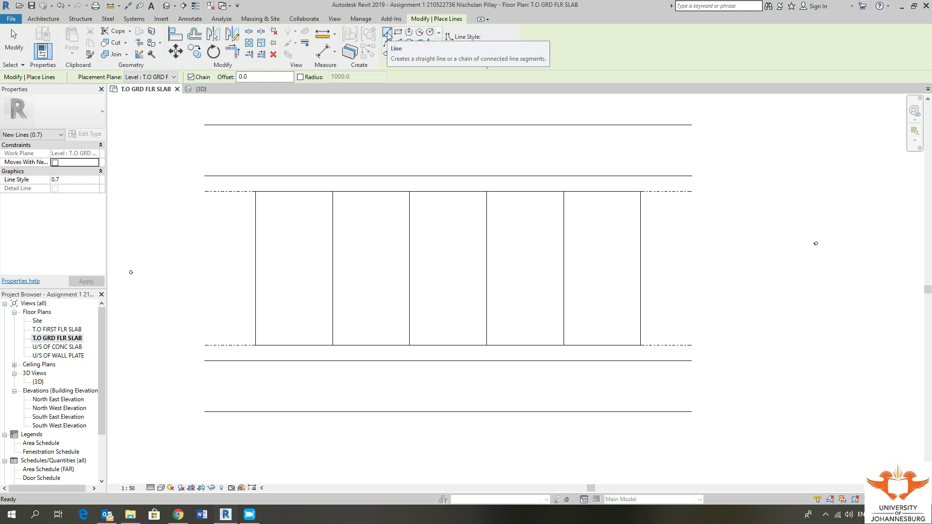
{"action": "left_click", "coordinate": [431, 34]}
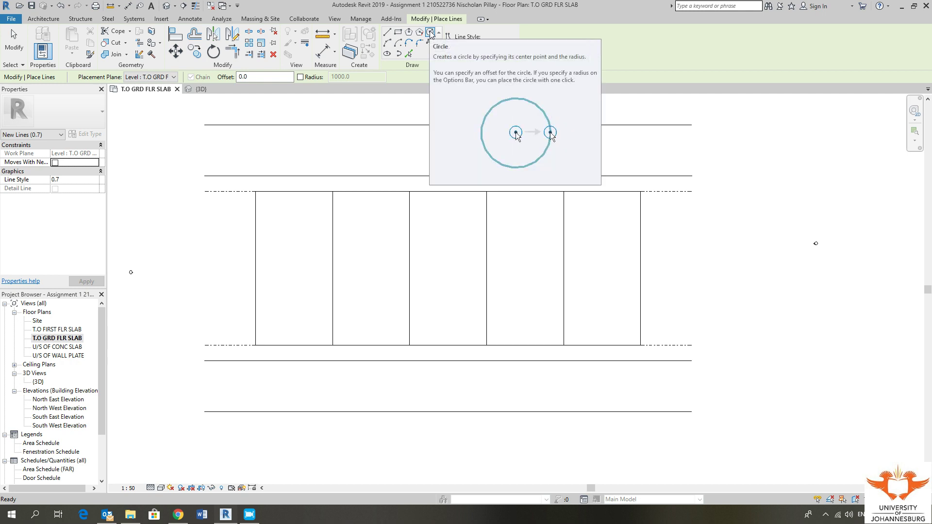
{"action": "scroll", "coordinate": [252, 196], "scroll_direction": "up", "scroll_amount": 4}
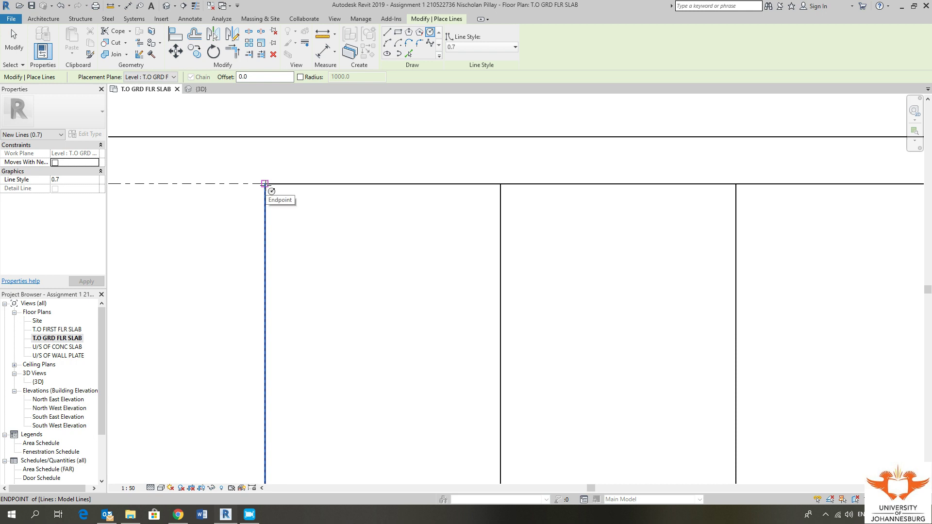
{"action": "scroll", "coordinate": [265, 184], "scroll_direction": "up", "scroll_amount": 2}
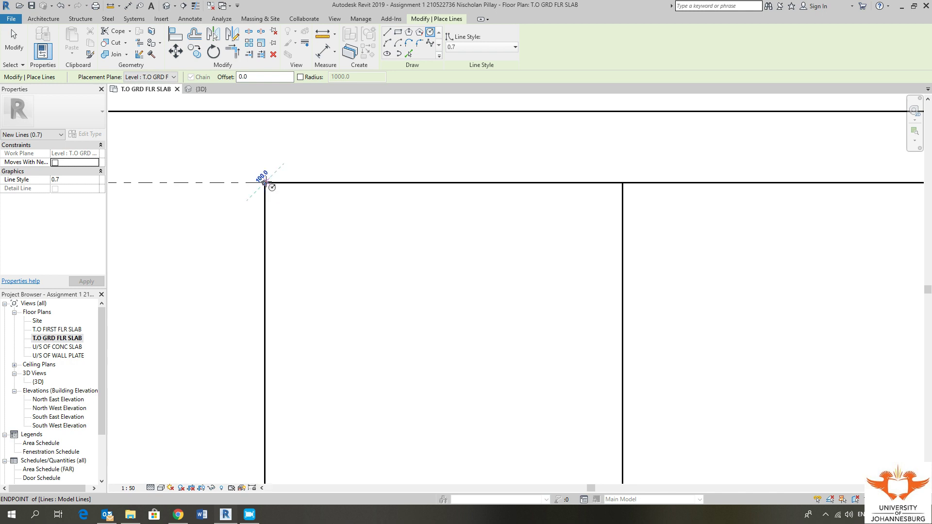
{"action": "left_click", "coordinate": [265, 183]}
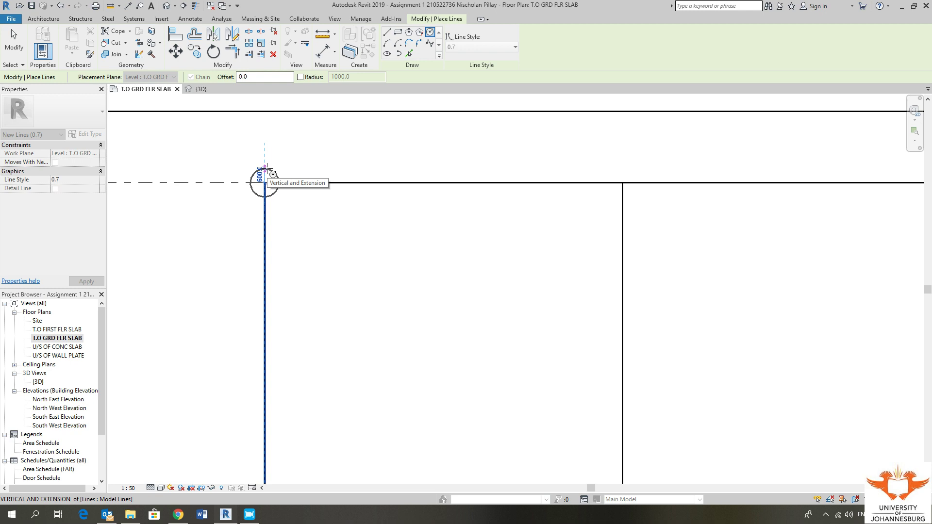
{"action": "type", "text": "600"}
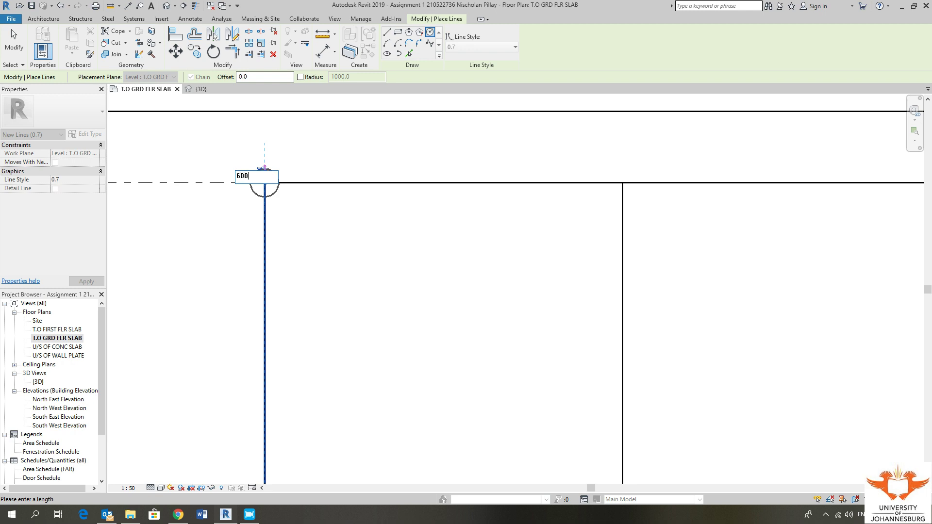
{"action": "key", "text": "Return"}
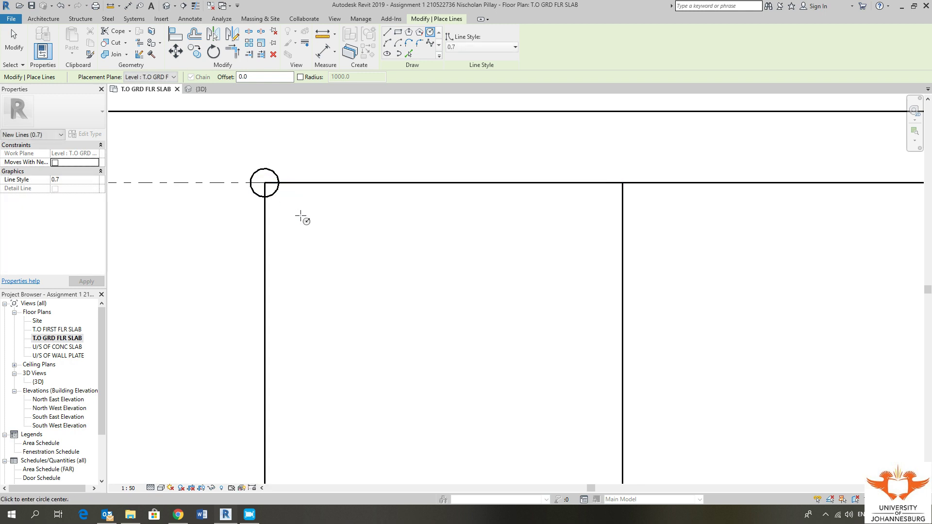
{"action": "scroll", "coordinate": [333, 194], "scroll_direction": "down", "scroll_amount": 2}
{"action": "middle_click_drag", "start_coordinate": [273, 175], "coordinate": [222, 186]}
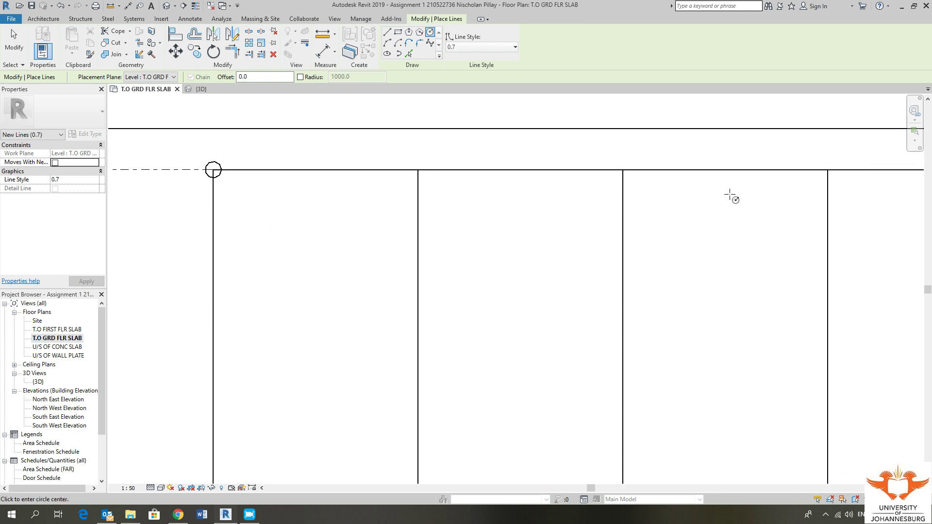
{"action": "left_click", "coordinate": [418, 170]}
{"action": "scroll", "coordinate": [418, 169], "scroll_direction": "up", "scroll_amount": 1}
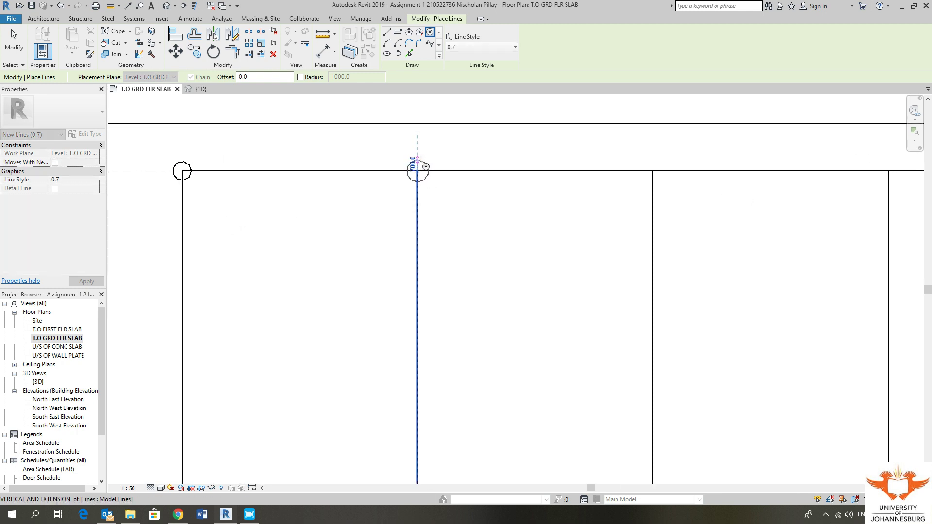
{"action": "left_click", "coordinate": [426, 167]}
{"action": "key", "text": "ctrl+z"}
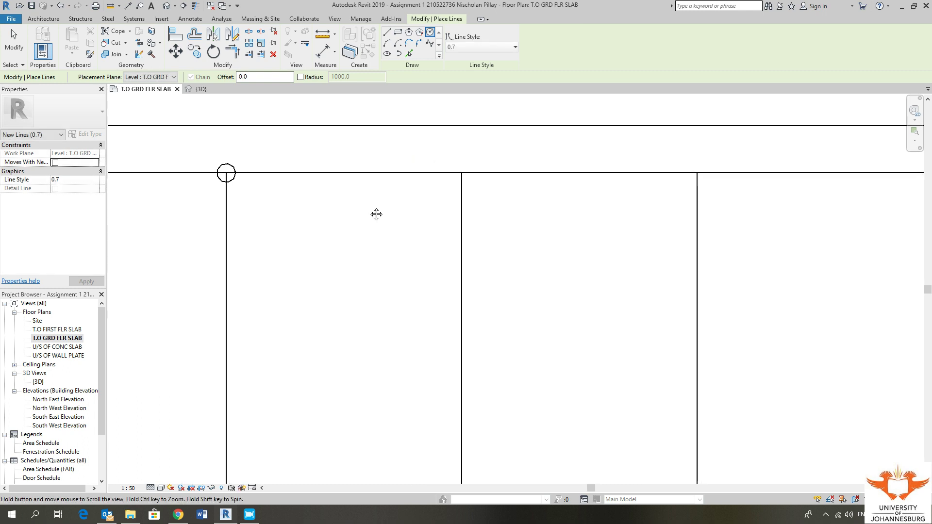
Draw matching circles centred on the first and second plots' top-right corners and finish the Model Line command
{"action": "left_click", "coordinate": [462, 172]}
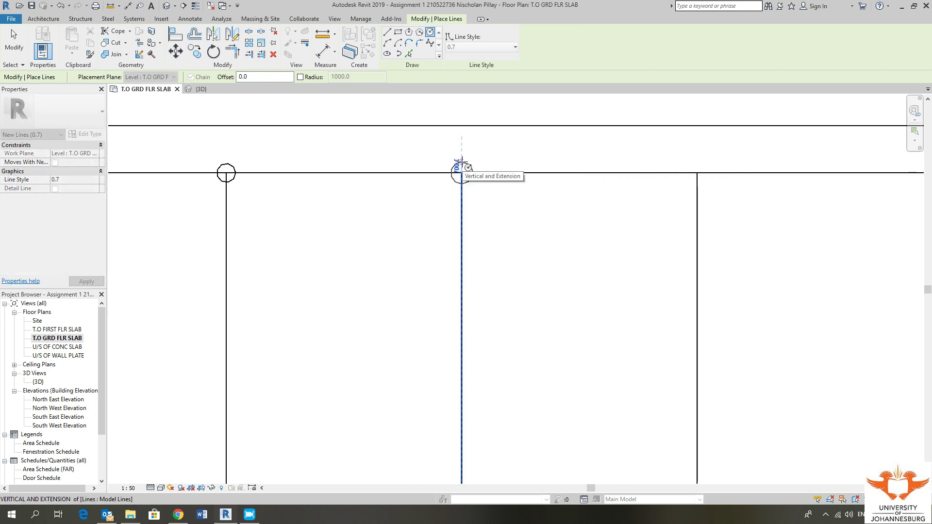
{"action": "left_click", "coordinate": [471, 166]}
{"action": "scroll", "coordinate": [474, 168], "scroll_direction": "down", "scroll_amount": 1}
{"action": "scroll", "coordinate": [413, 196], "scroll_direction": "down", "scroll_amount": 1}
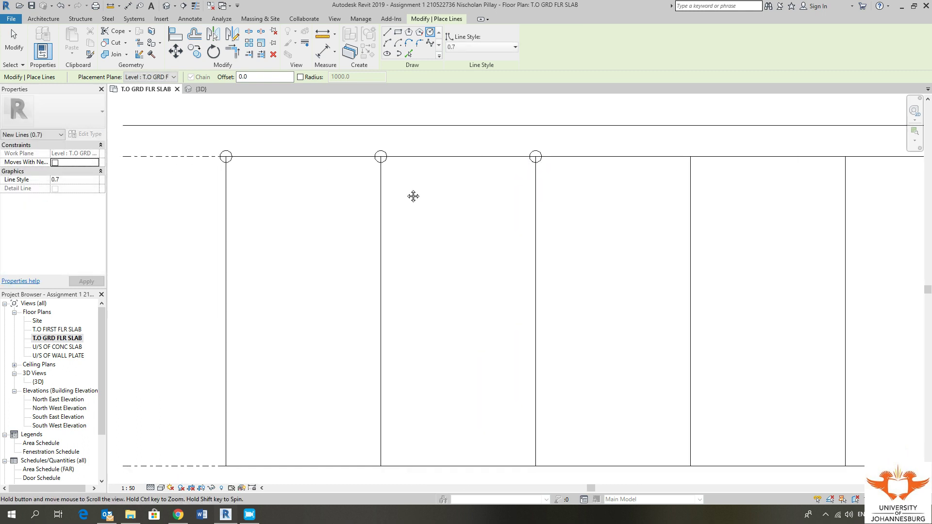
{"action": "key", "text": "Escape"}
{"action": "key", "text": "Escape"}
Copy the first circle from its centre to the first plot's bottom-left corner, using the Copy tool with Multiple enabled
{"action": "middle_click_drag", "start_coordinate": [258, 177], "coordinate": [264, 150]}
{"action": "left_click", "coordinate": [284, 148]}
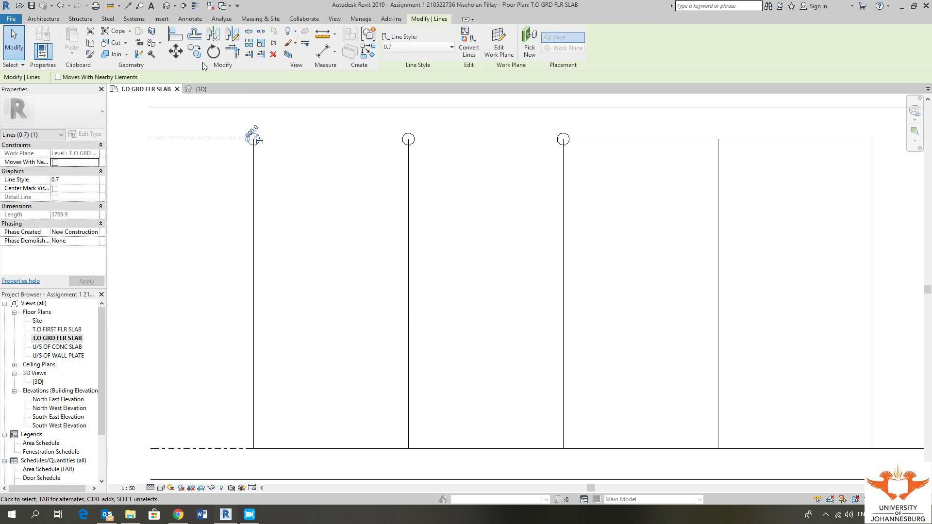
{"action": "left_click", "coordinate": [195, 52]}
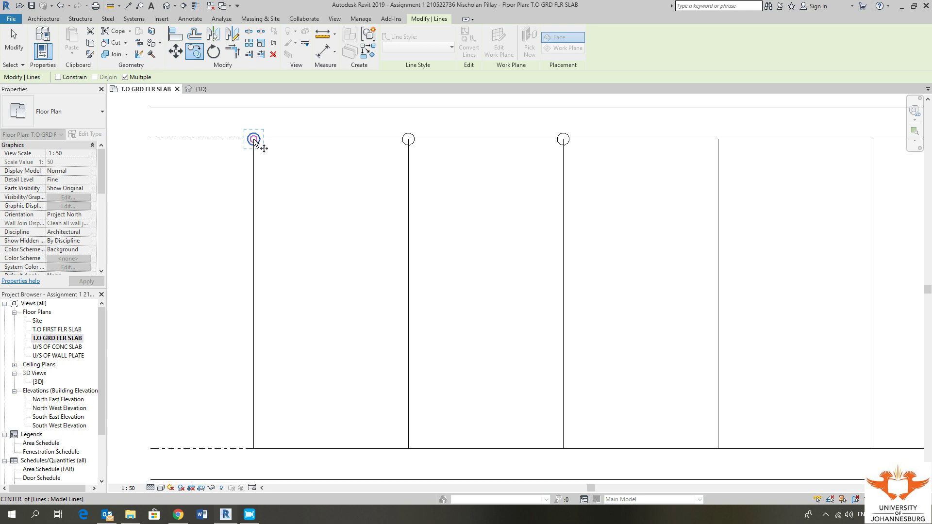
{"action": "scroll", "coordinate": [253, 138], "scroll_direction": "up", "scroll_amount": 2}
{"action": "scroll", "coordinate": [255, 140], "scroll_direction": "up", "scroll_amount": 2}
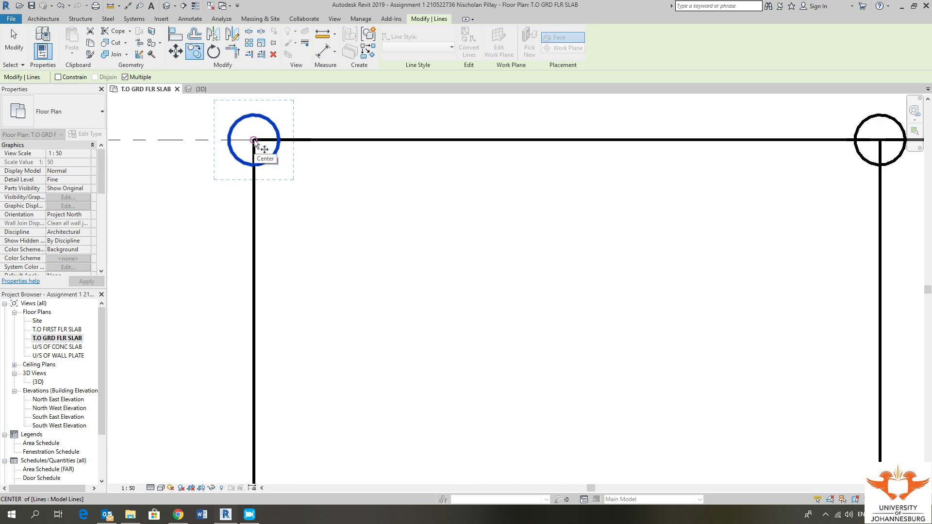
{"action": "left_click", "coordinate": [253, 140]}
{"action": "scroll", "coordinate": [263, 115], "scroll_direction": "down", "scroll_amount": 6}
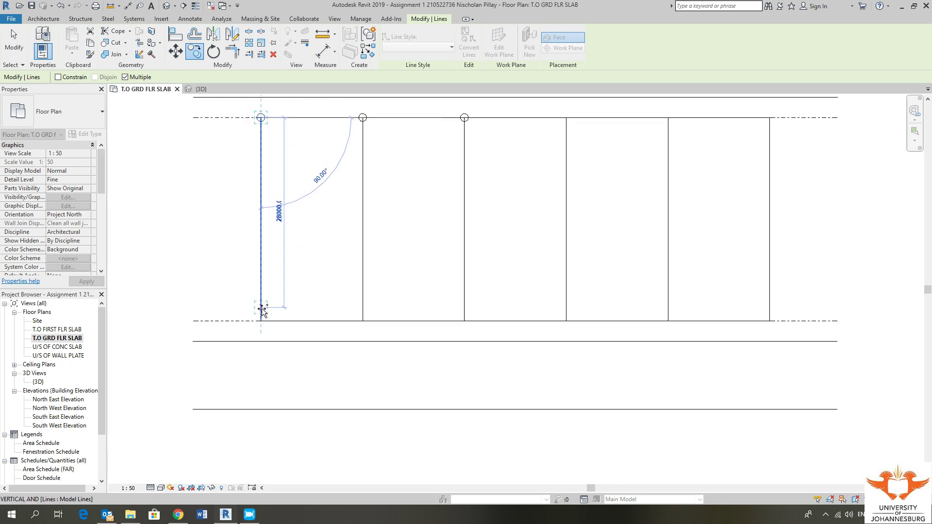
{"action": "left_click", "coordinate": [261, 319]}
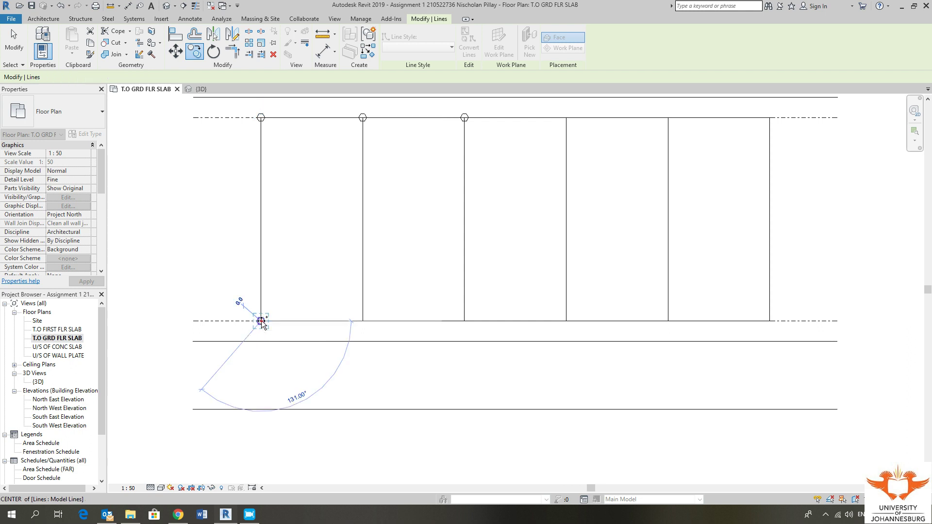
Place further copies of the circle on all remaining bottom corners of the plots, through to the last plot's bottom-right corner
{"action": "left_click", "coordinate": [363, 321]}
{"action": "left_click", "coordinate": [465, 321]}
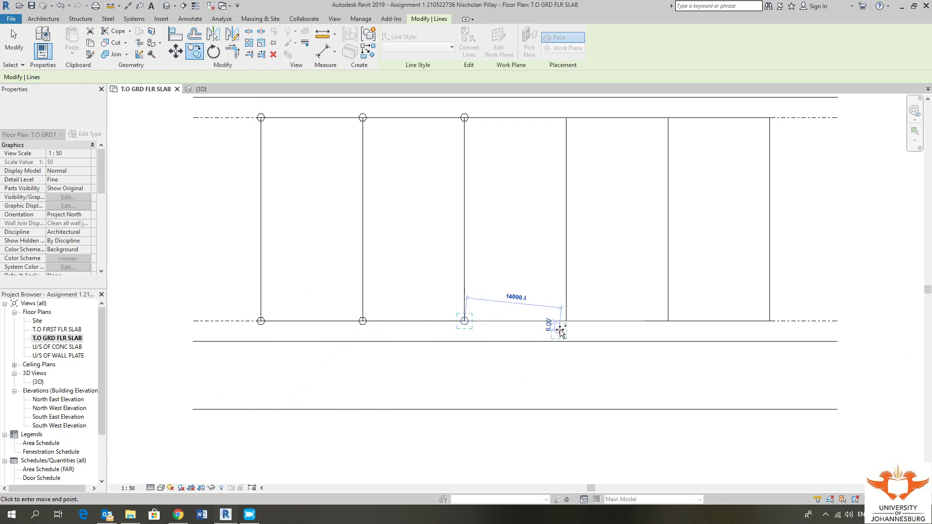
{"action": "left_click", "coordinate": [567, 322]}
{"action": "middle_click_drag", "start_coordinate": [564, 329], "coordinate": [493, 333]}
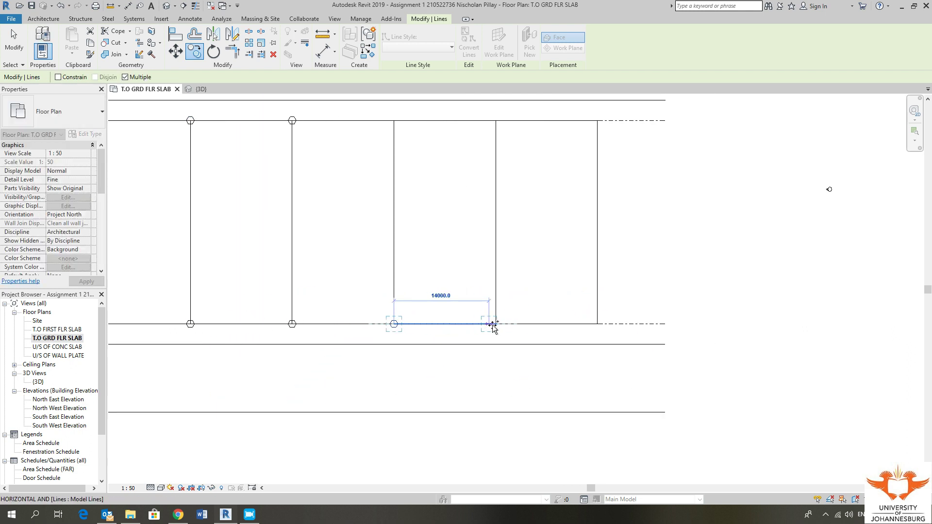
{"action": "left_click", "coordinate": [598, 324]}
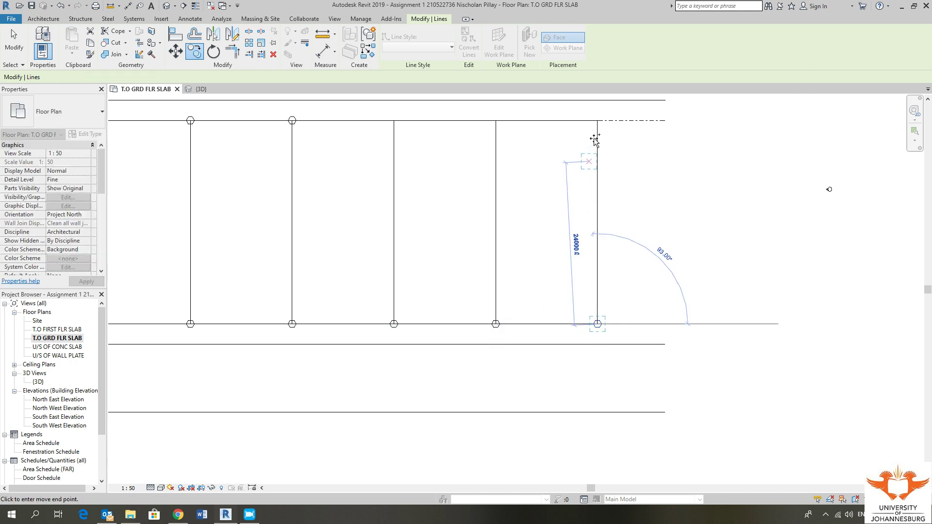
Place the last circle copies on the top-right corners of the fifth, fourth and third plots and finish the Copy command
{"action": "left_click", "coordinate": [598, 120]}
{"action": "left_click", "coordinate": [496, 120]}
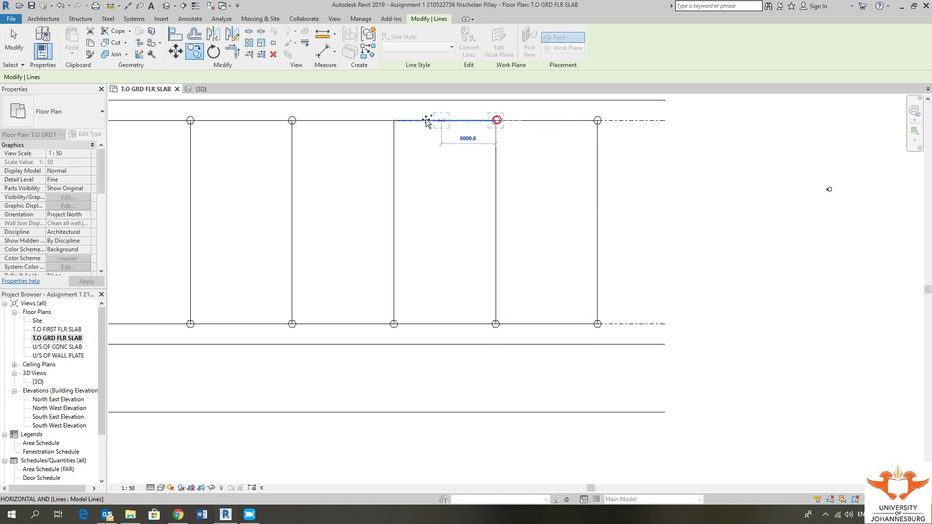
{"action": "left_click", "coordinate": [393, 120]}
{"action": "middle_click_drag", "start_coordinate": [437, 182], "coordinate": [530, 234]}
{"action": "key", "text": "Escape"}
{"action": "key", "text": "Escape"}
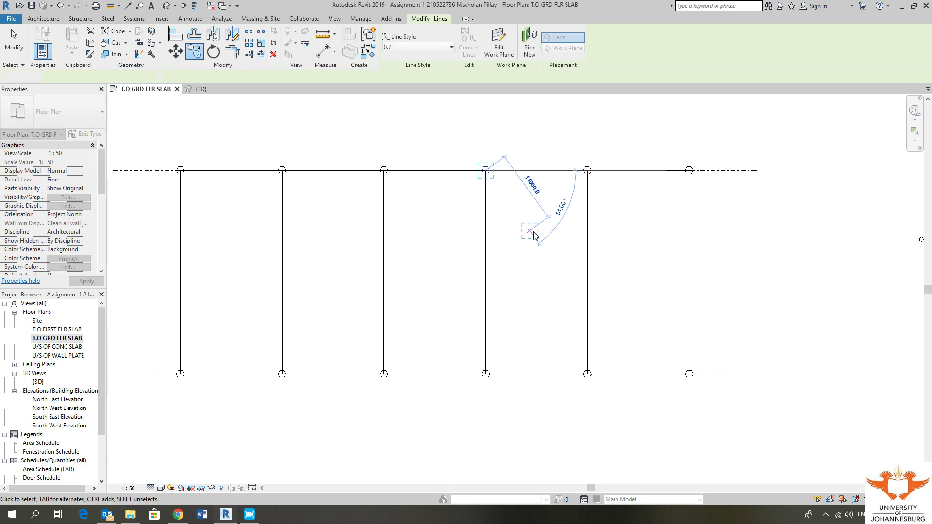
Examine the complete plot and road layout from several angles in the default 3D view and return to the T.O GRD FLR SLAB floor plan
{"action": "scroll", "coordinate": [505, 242], "scroll_direction": "down", "scroll_amount": 2}
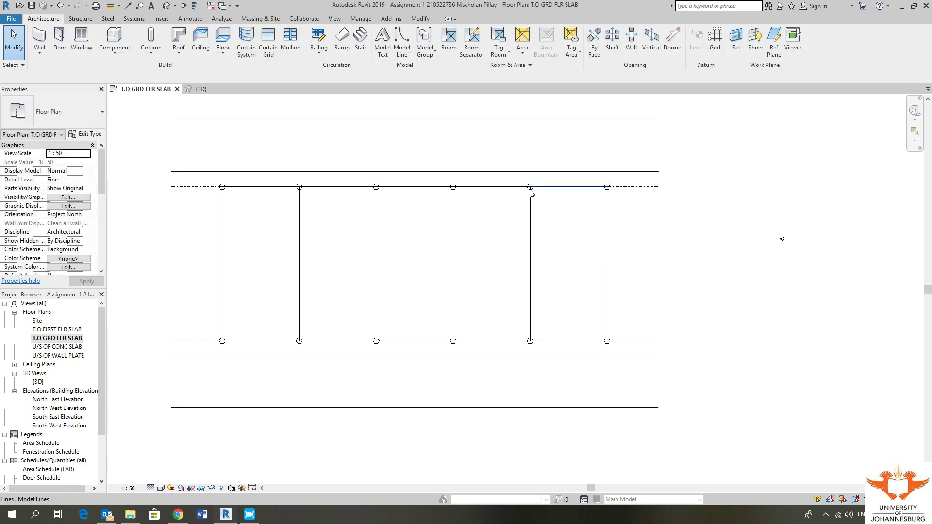
{"action": "middle_click_drag", "start_coordinate": [420, 259], "coordinate": [402, 264]}
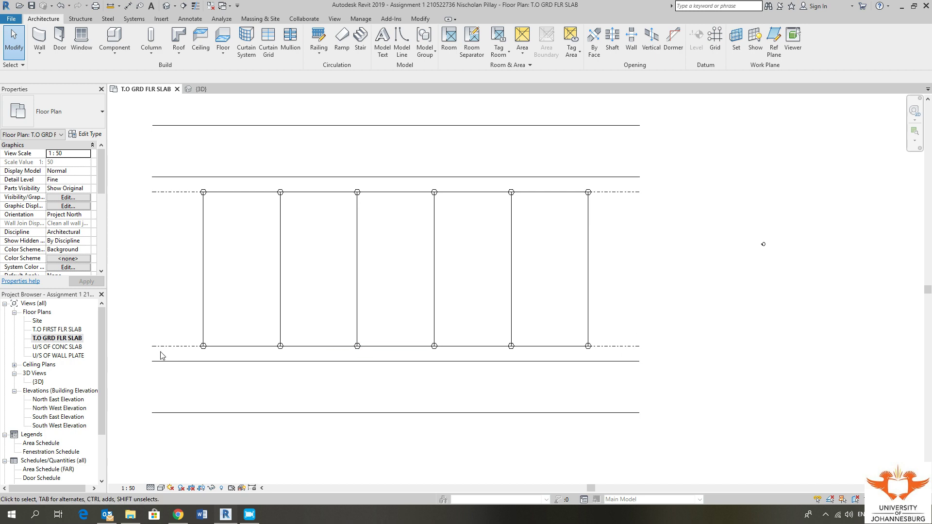
{"action": "middle_click_drag", "start_coordinate": [249, 269], "coordinate": [278, 261]}
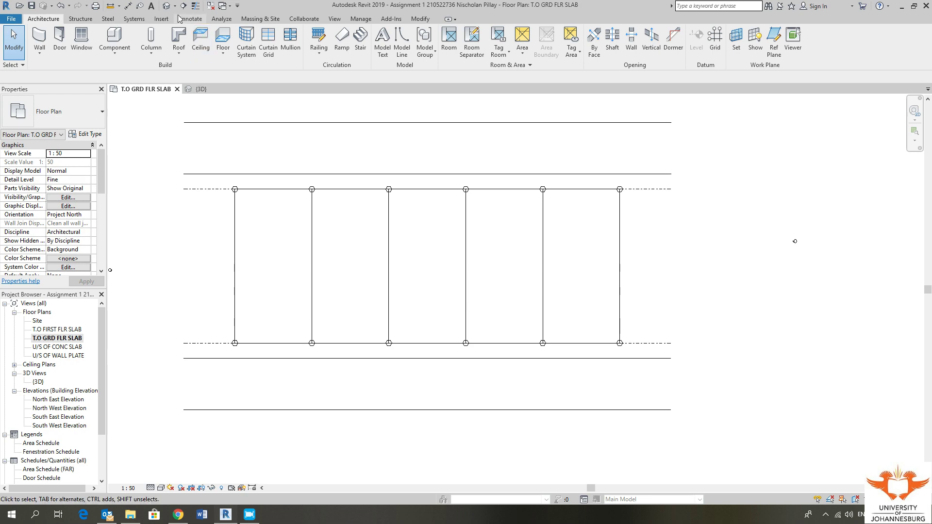
{"action": "left_click", "coordinate": [167, 5]}
{"action": "scroll", "coordinate": [380, 306], "scroll_direction": "up", "scroll_amount": 3}
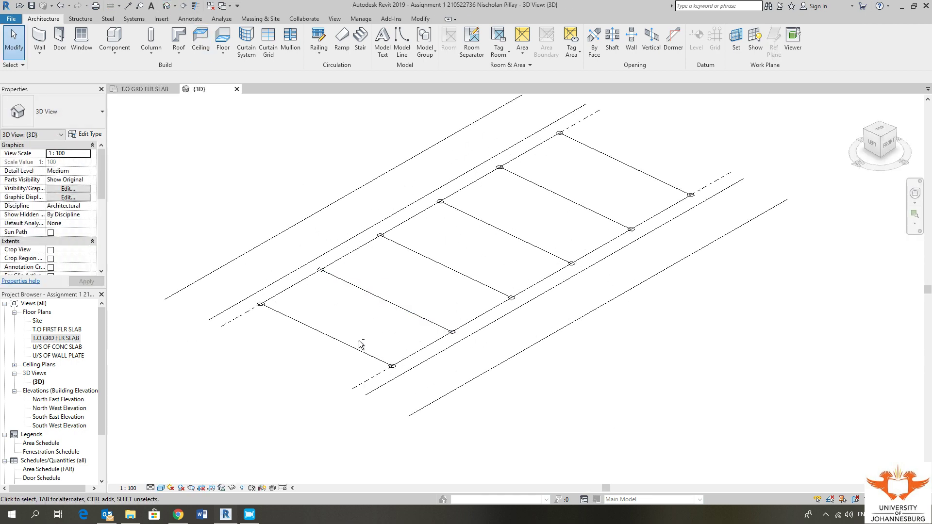
{"action": "middle_click_drag", "start_coordinate": [362, 341], "coordinate": [354, 390], "text": "shift"}
{"action": "scroll", "coordinate": [365, 349], "scroll_direction": "down", "scroll_amount": 3}
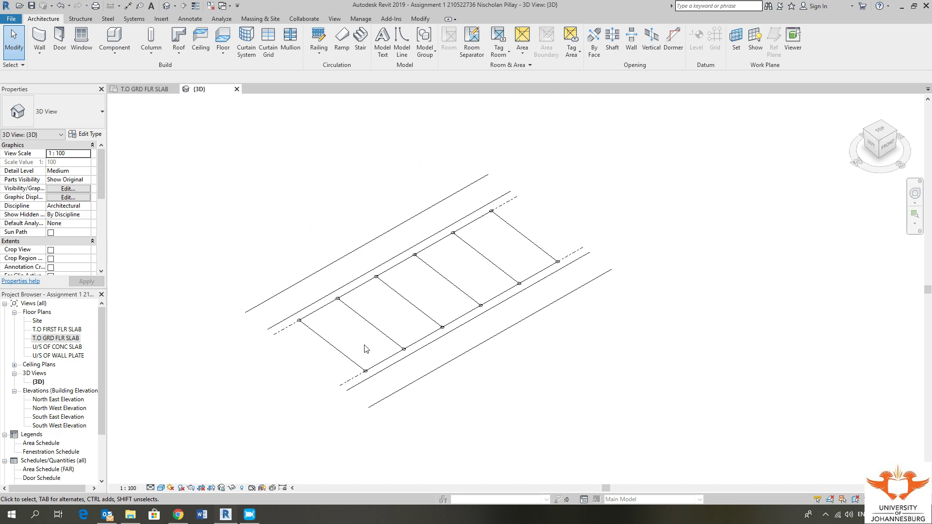
{"action": "scroll", "coordinate": [381, 308], "scroll_direction": "up", "scroll_amount": 3}
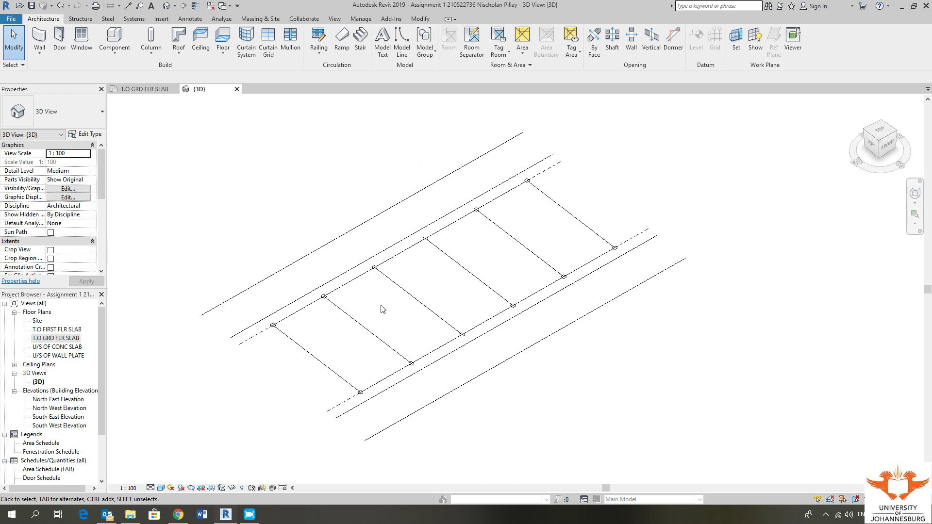
{"action": "mouse_move", "coordinate": [381, 308]}
{"action": "middle_mouse_down", "text": "shift"}
{"action": "mouse_move", "coordinate": [402, 310]}
{"action": "mouse_move", "coordinate": [422, 262]}
{"action": "mouse_move", "coordinate": [394, 306]}
{"action": "middle_mouse_up", "text": "shift"}
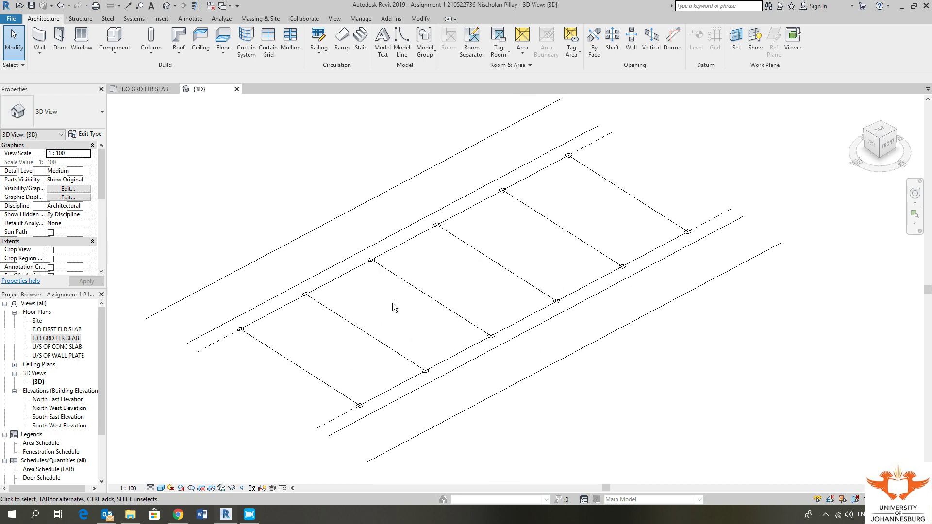
{"action": "scroll", "coordinate": [324, 387], "scroll_direction": "down", "scroll_amount": 2}
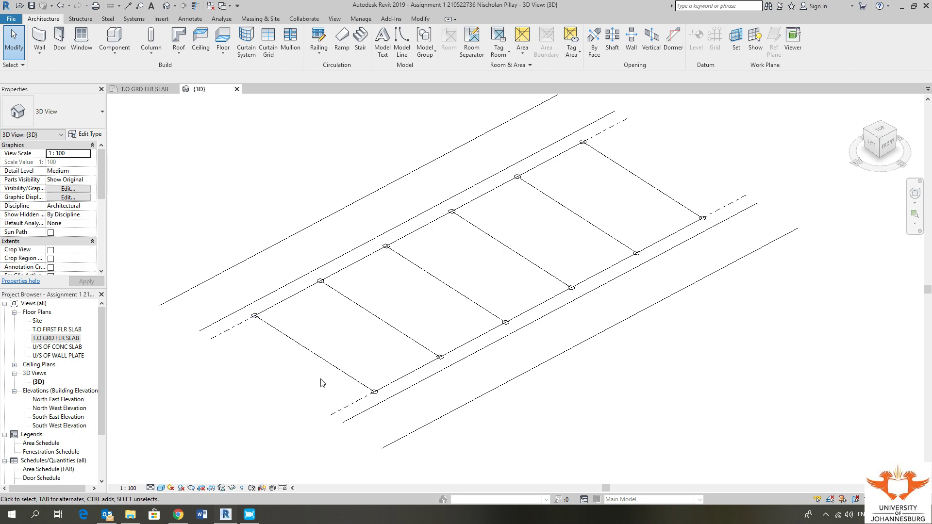
{"action": "scroll", "coordinate": [451, 293], "scroll_direction": "down", "scroll_amount": 1}
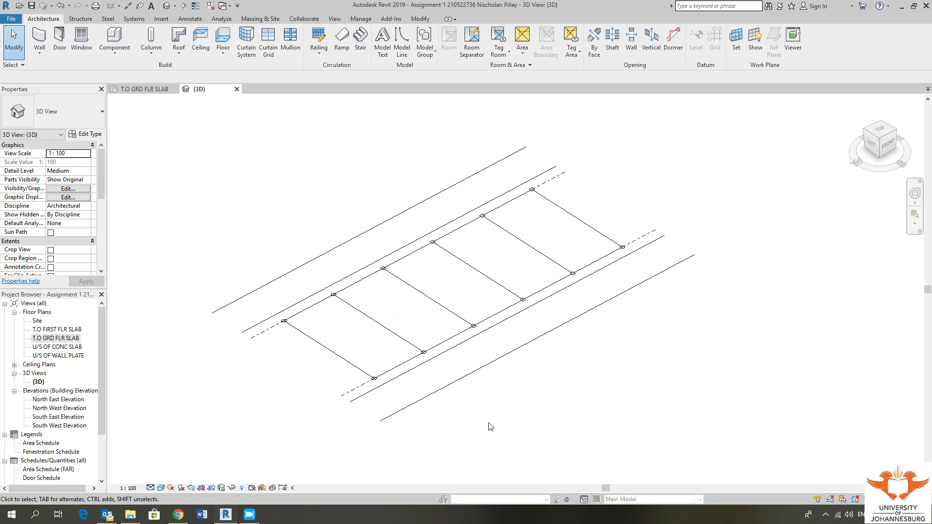
{"action": "mouse_move", "coordinate": [354, 377]}
{"action": "middle_mouse_down", "text": "shift"}
{"action": "mouse_move", "coordinate": [368, 212]}
{"action": "mouse_move", "coordinate": [180, 331]}
{"action": "mouse_move", "coordinate": [408, 356]}
{"action": "mouse_move", "coordinate": [347, 393]}
{"action": "middle_mouse_up", "text": "shift"}
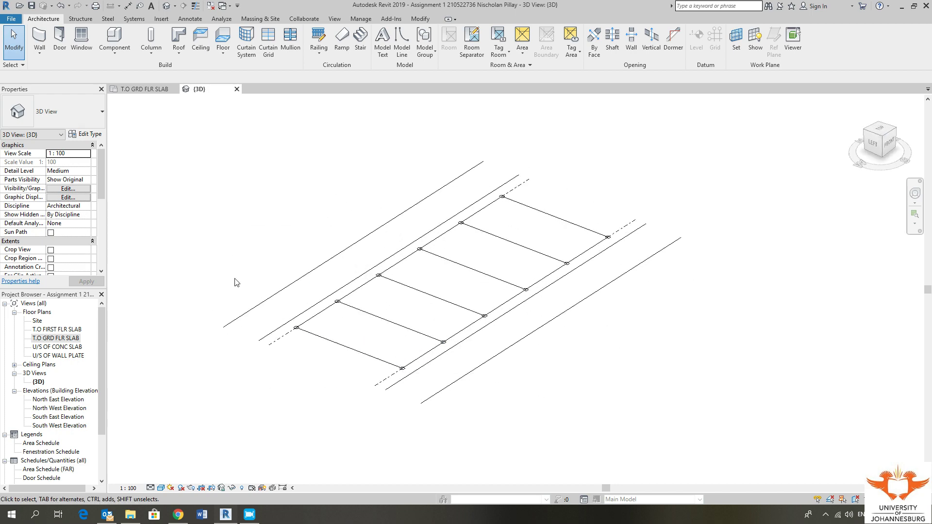
{"action": "middle_click_drag", "start_coordinate": [246, 267], "coordinate": [217, 261], "text": "shift"}
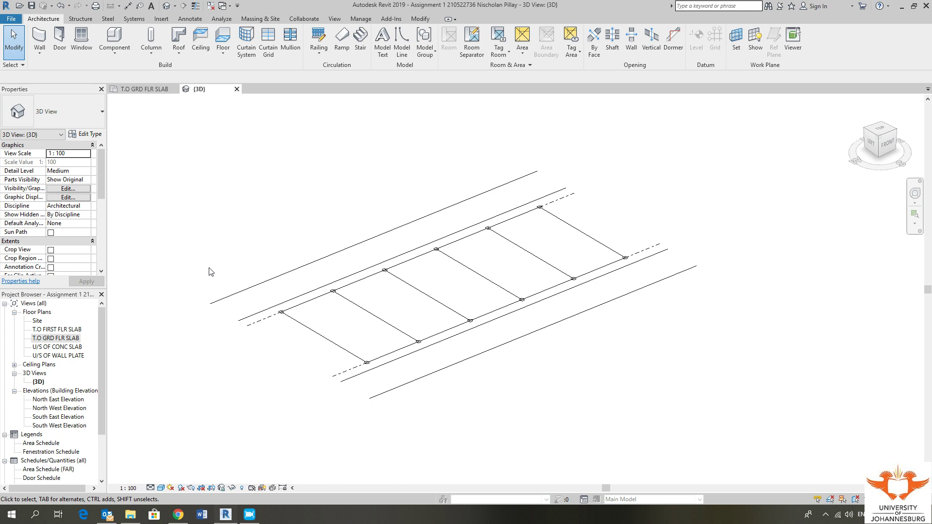
{"action": "double_click", "coordinate": [62, 339]}
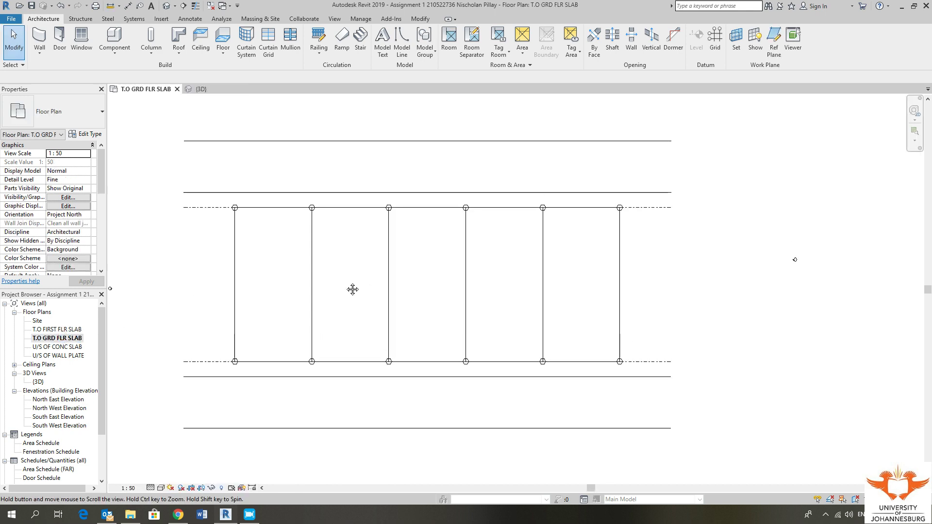
{"action": "middle_click_drag", "start_coordinate": [359, 287], "coordinate": [367, 287]}
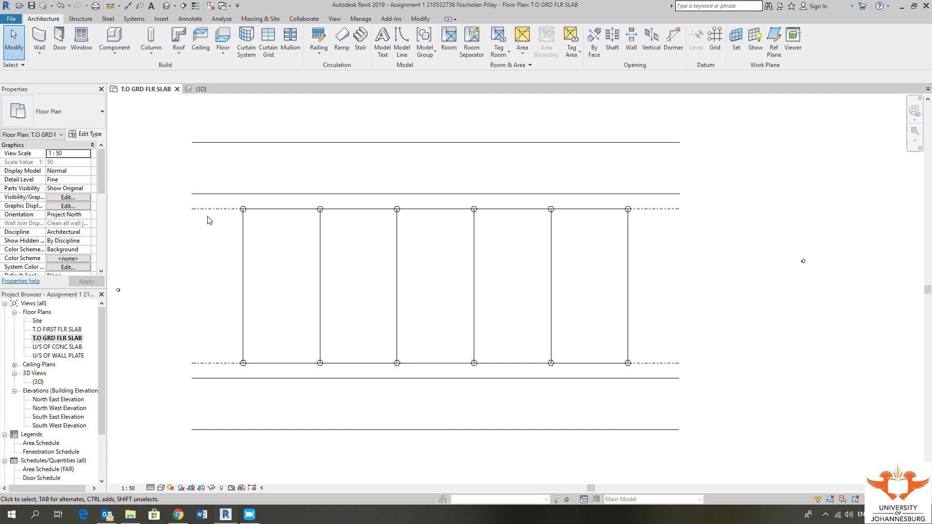
{"action": "middle_click_drag", "start_coordinate": [283, 333], "coordinate": [280, 324]}
{"action": "middle_click_drag", "start_coordinate": [280, 324], "coordinate": [284, 325]}
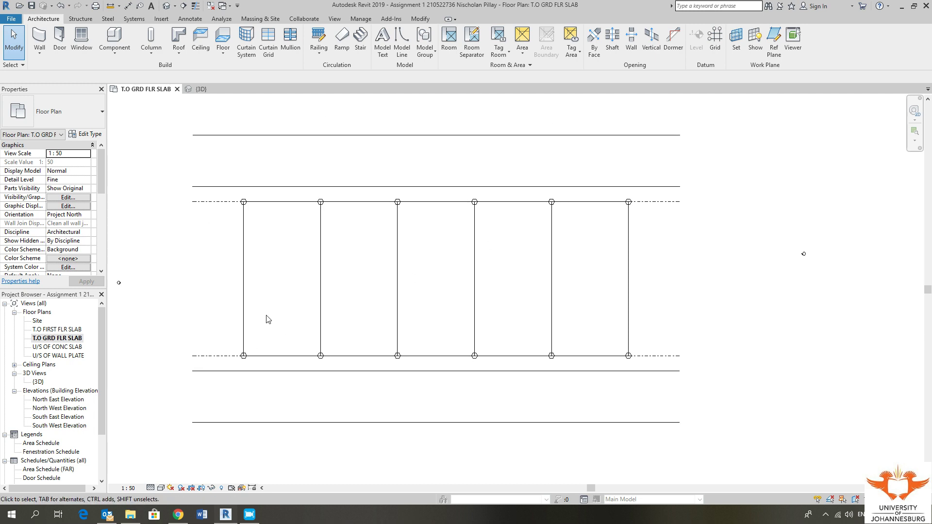
{"action": "middle_click_drag", "start_coordinate": [270, 317], "coordinate": [294, 317]}
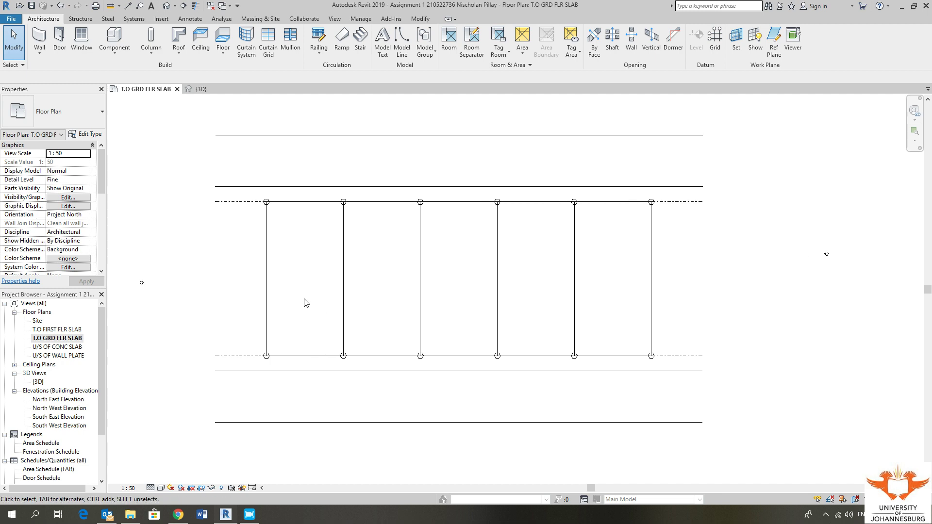
{"action": "left_click", "coordinate": [420, 18]}
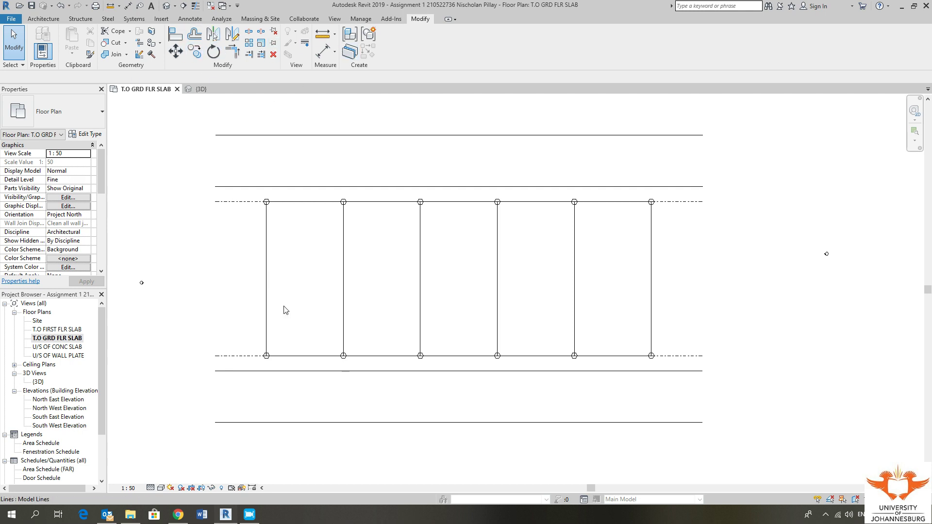
{"action": "middle_click_drag", "start_coordinate": [307, 327], "coordinate": [294, 325]}
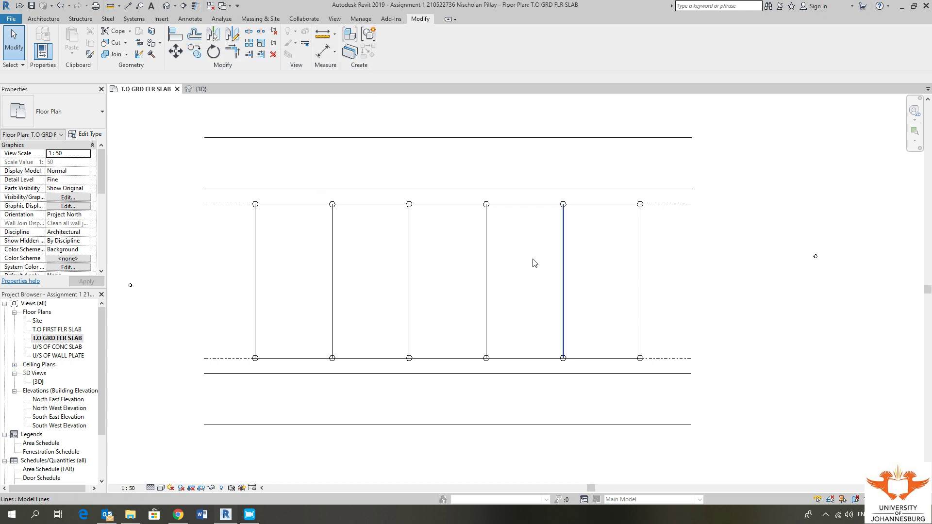
{"action": "middle_click_drag", "start_coordinate": [535, 263], "coordinate": [522, 263]}
{"action": "left_click", "coordinate": [914, 428]}
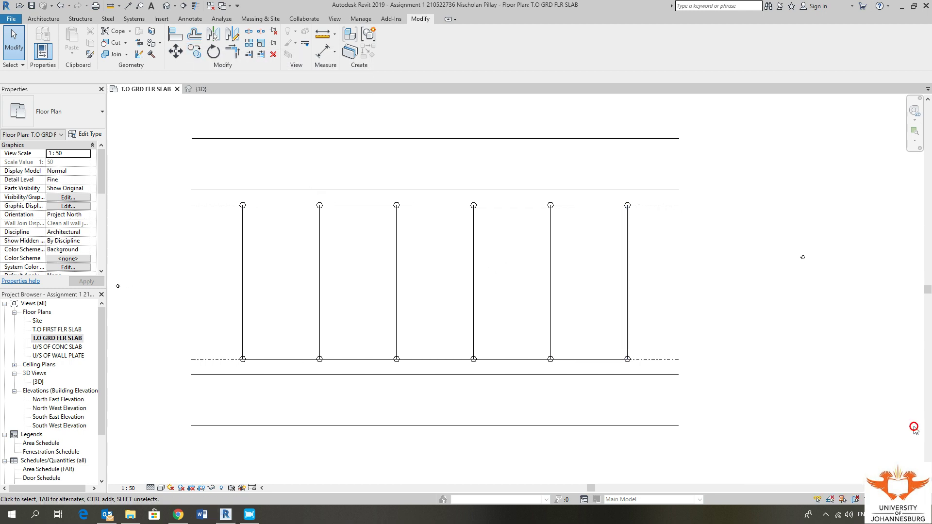
{"action": "middle_click_drag", "start_coordinate": [323, 303], "coordinate": [385, 291]}
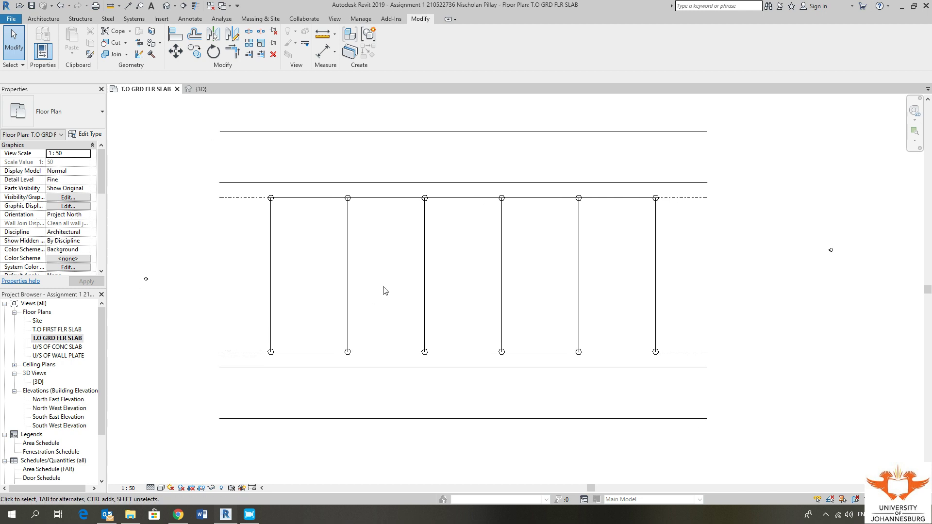